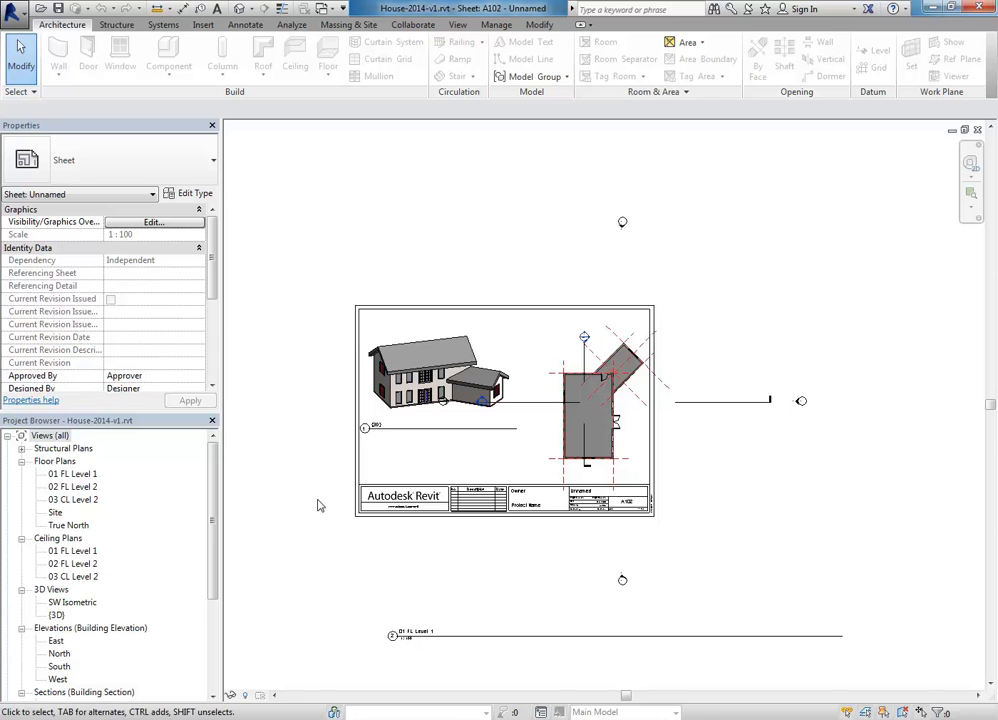
Step: Try to delete sheet A102 and dismiss the warning about deleting open views
{"action": "left_click_drag", "start_coordinate": [212, 520], "coordinate": [212, 610]}
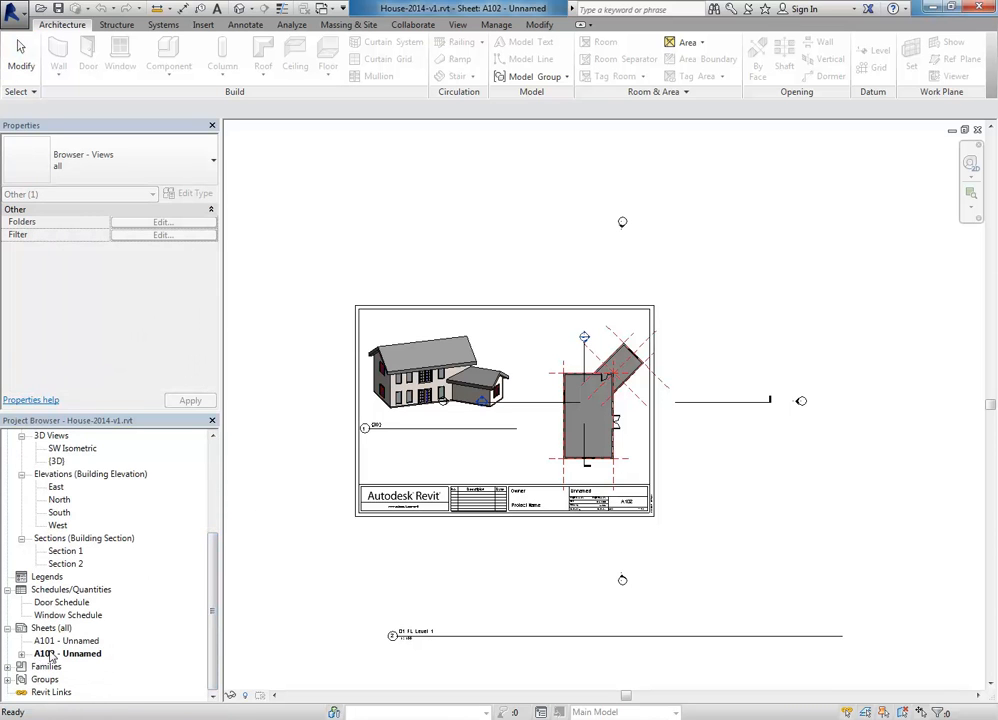
{"action": "right_click", "coordinate": [51, 656]}
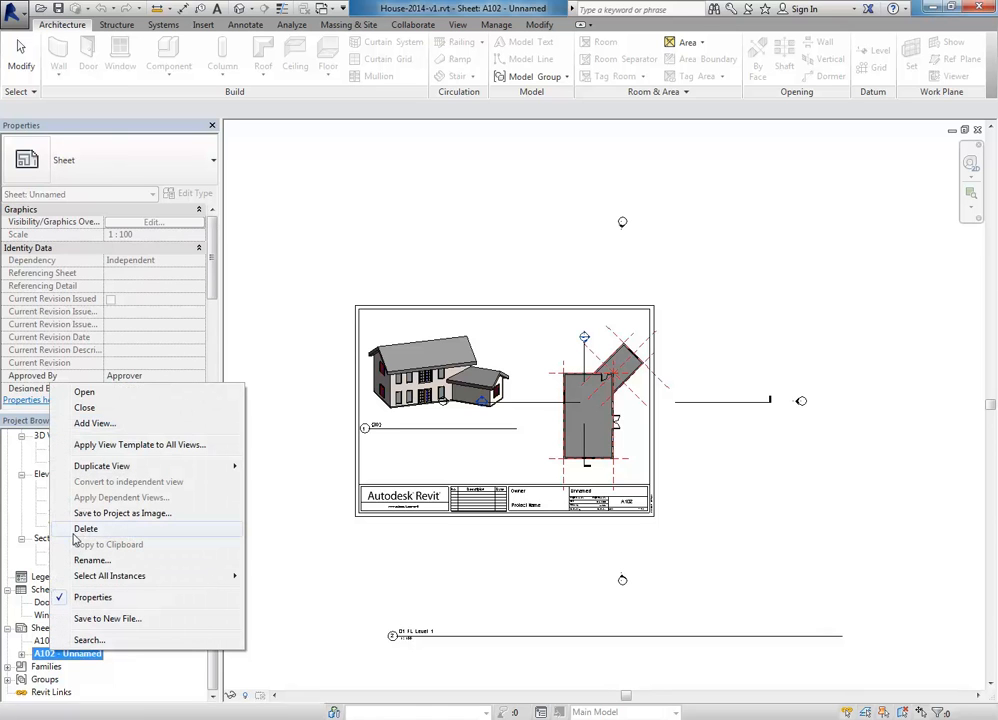
{"action": "left_click", "coordinate": [85, 529]}
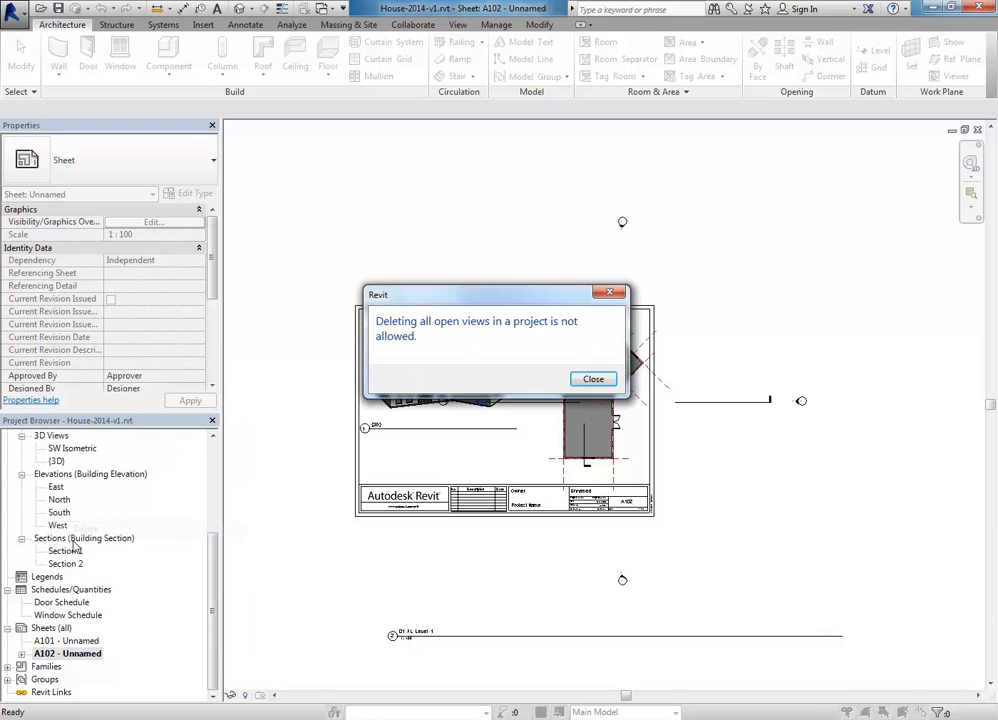
{"action": "left_click", "coordinate": [593, 380]}
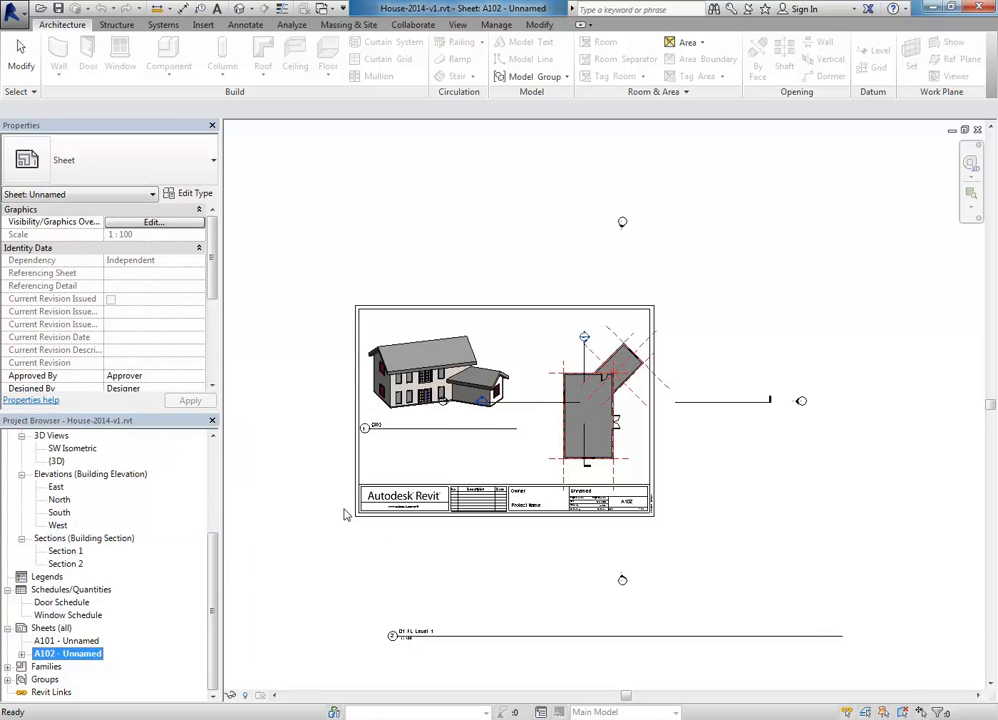
{"action": "left_click_drag", "start_coordinate": [210, 625], "coordinate": [216, 601]}
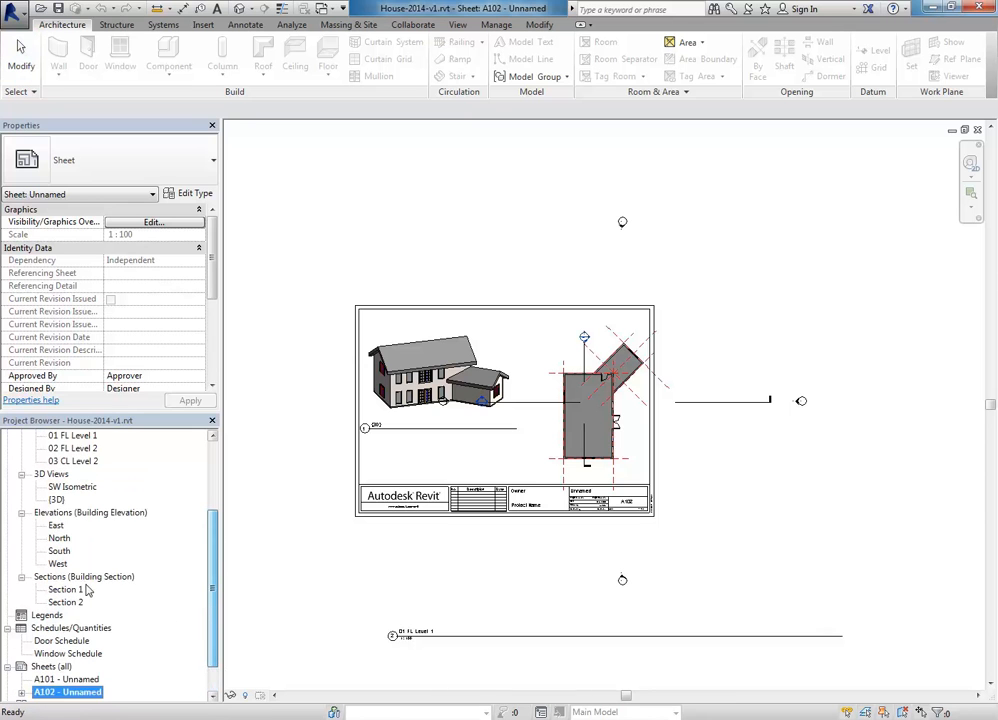
Step: Open the 3D view of the house, then delete sheets A102 and A101
{"action": "left_click", "coordinate": [56, 500]}
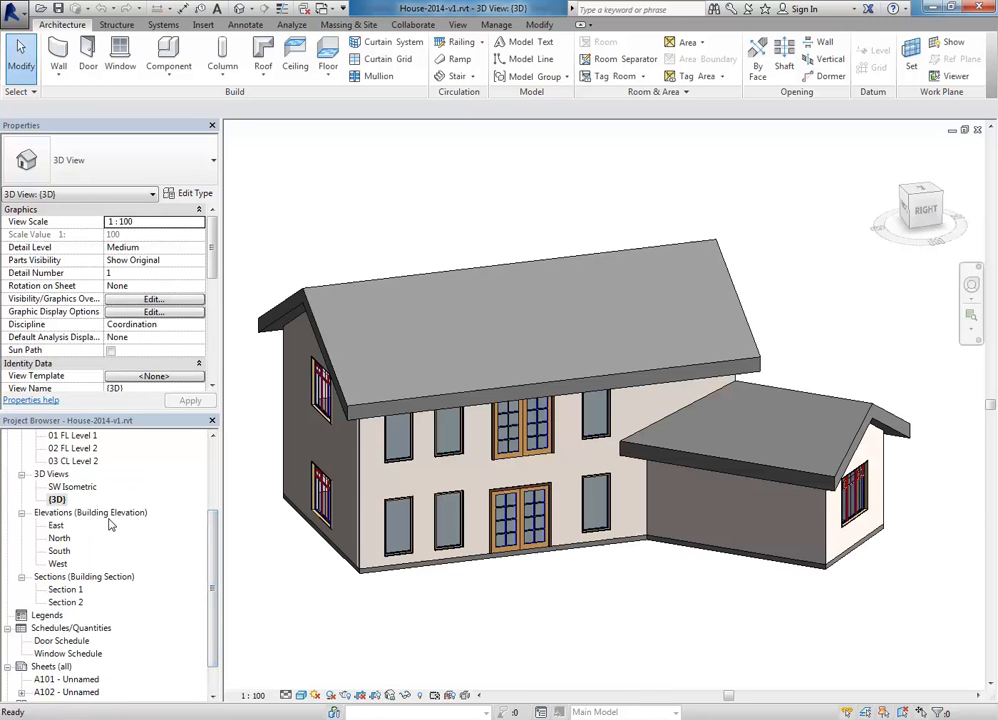
{"action": "scroll", "coordinate": [214, 595], "scroll_direction": "down", "scroll_amount": 1}
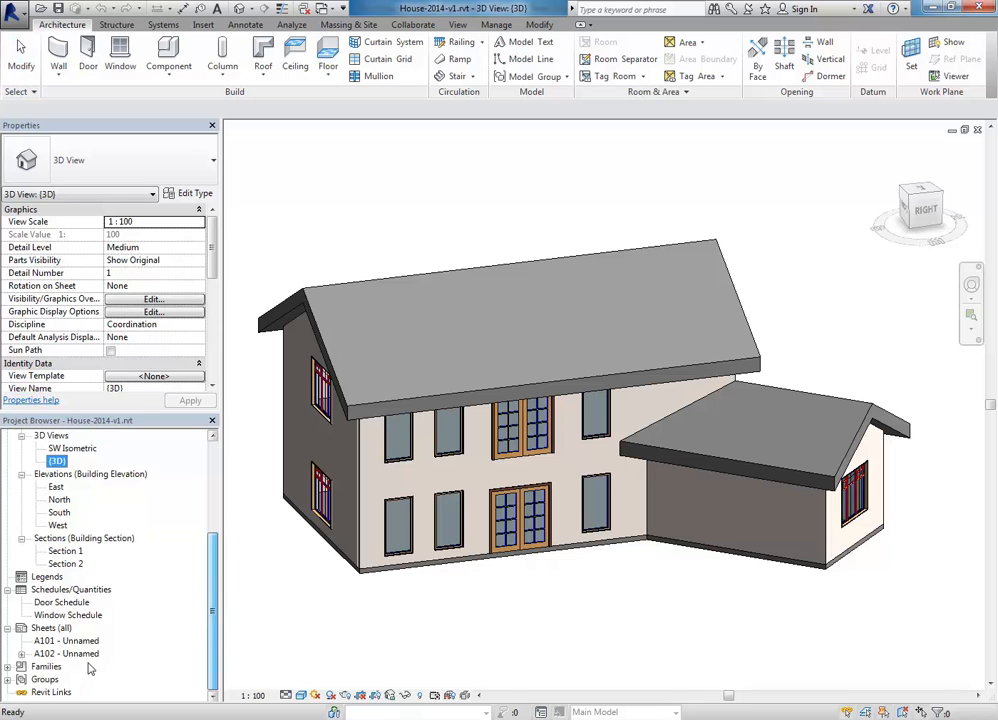
{"action": "right_click", "coordinate": [78, 655]}
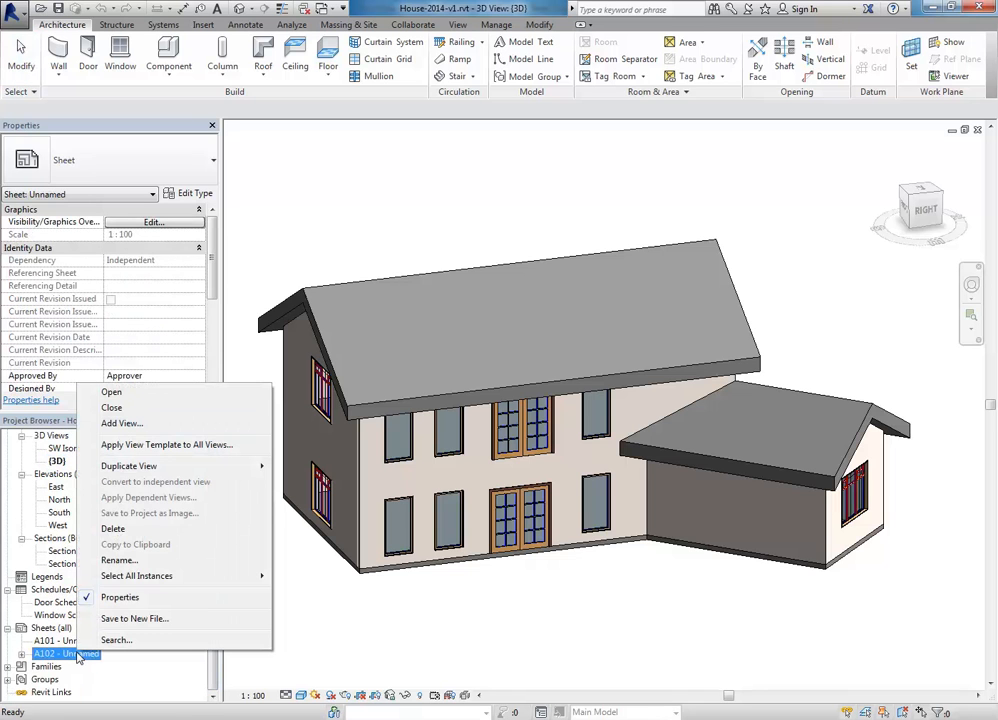
{"action": "left_click", "coordinate": [112, 528]}
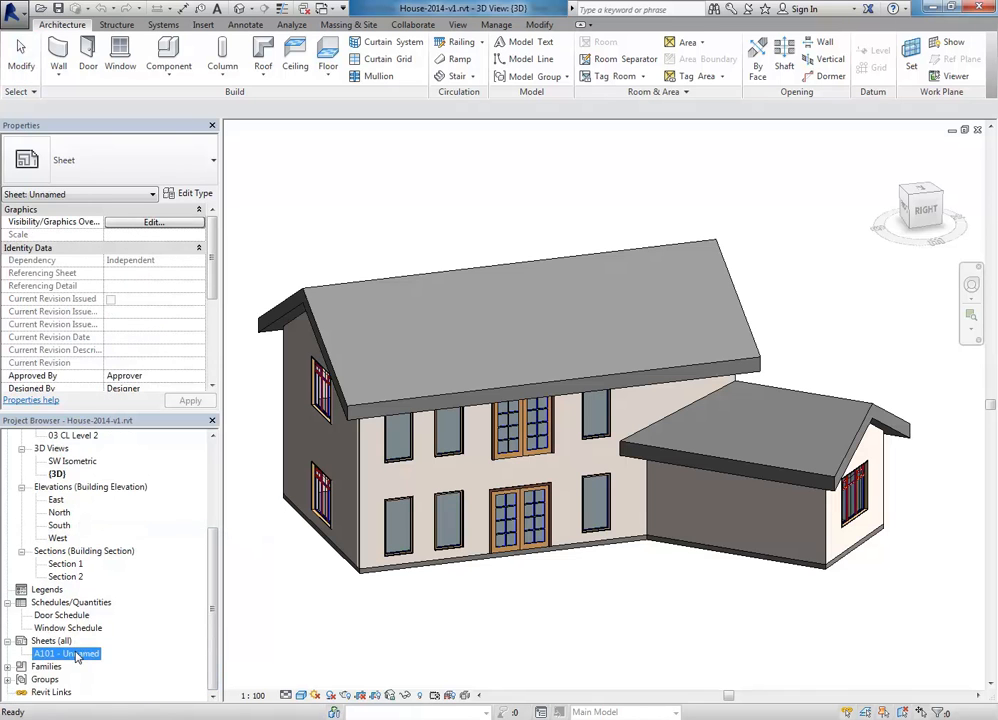
{"action": "right_click", "coordinate": [77, 655]}
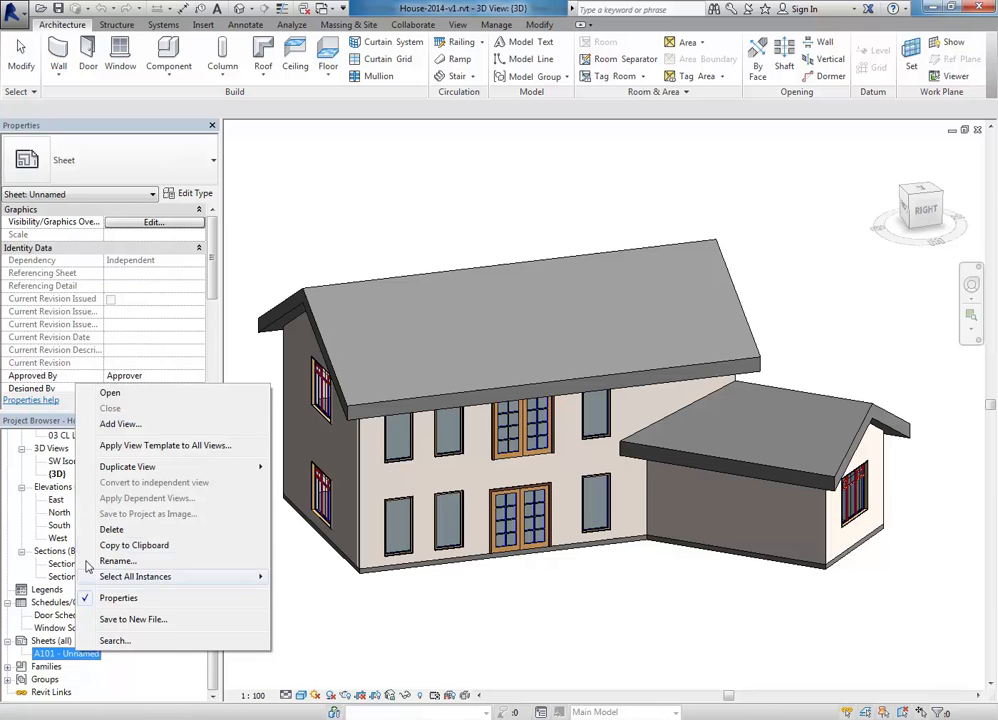
{"action": "left_click", "coordinate": [112, 529]}
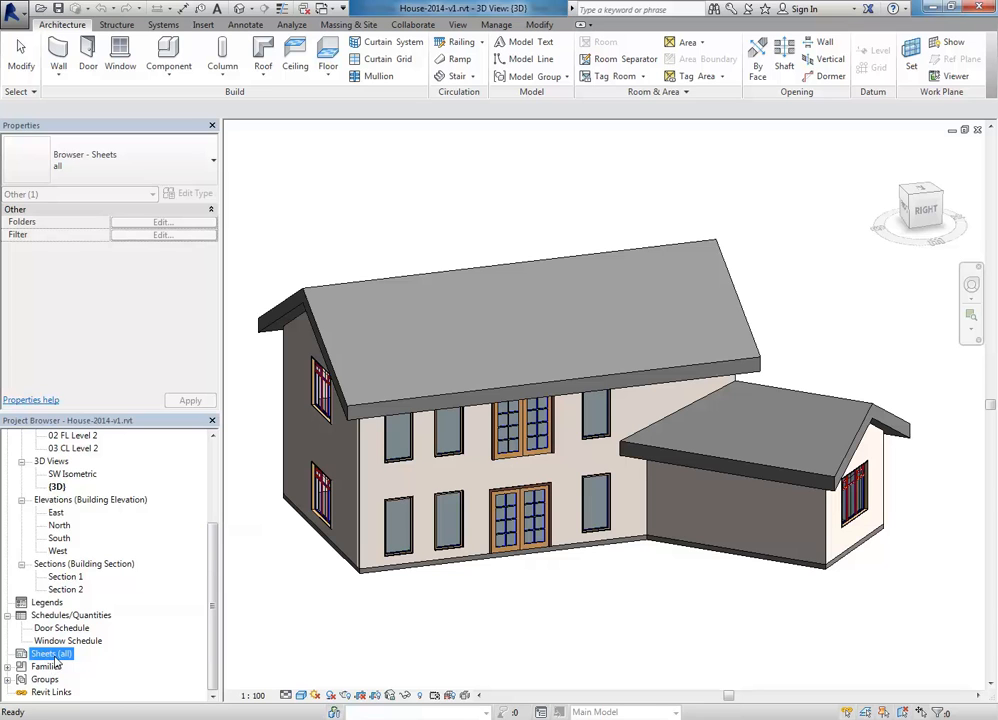
Step: Check the Sheets (all) options, close them, and show the View tab commands
{"action": "left_click_drag", "start_coordinate": [213, 650], "coordinate": [208, 693]}
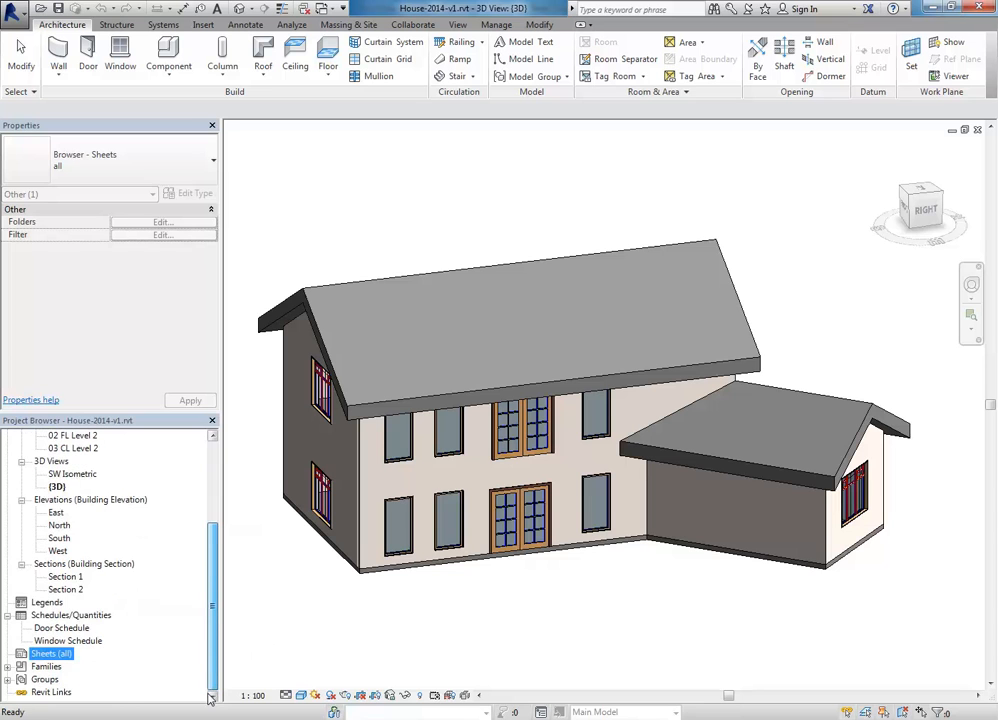
{"action": "right_click", "coordinate": [48, 657]}
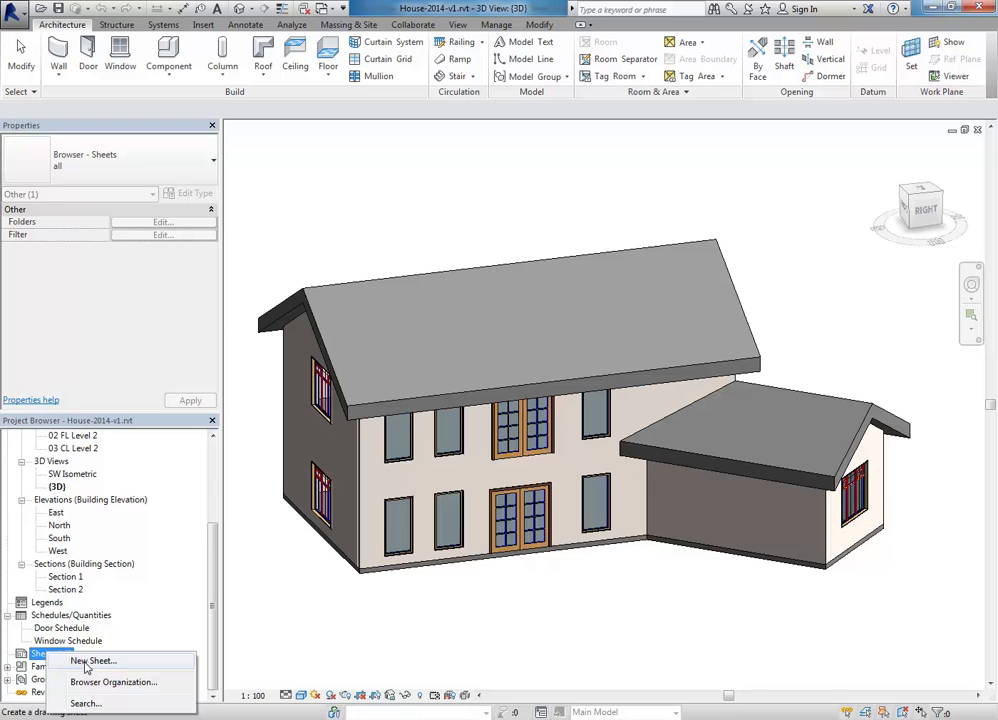
{"action": "left_click", "coordinate": [304, 112]}
{"action": "left_click", "coordinate": [457, 26]}
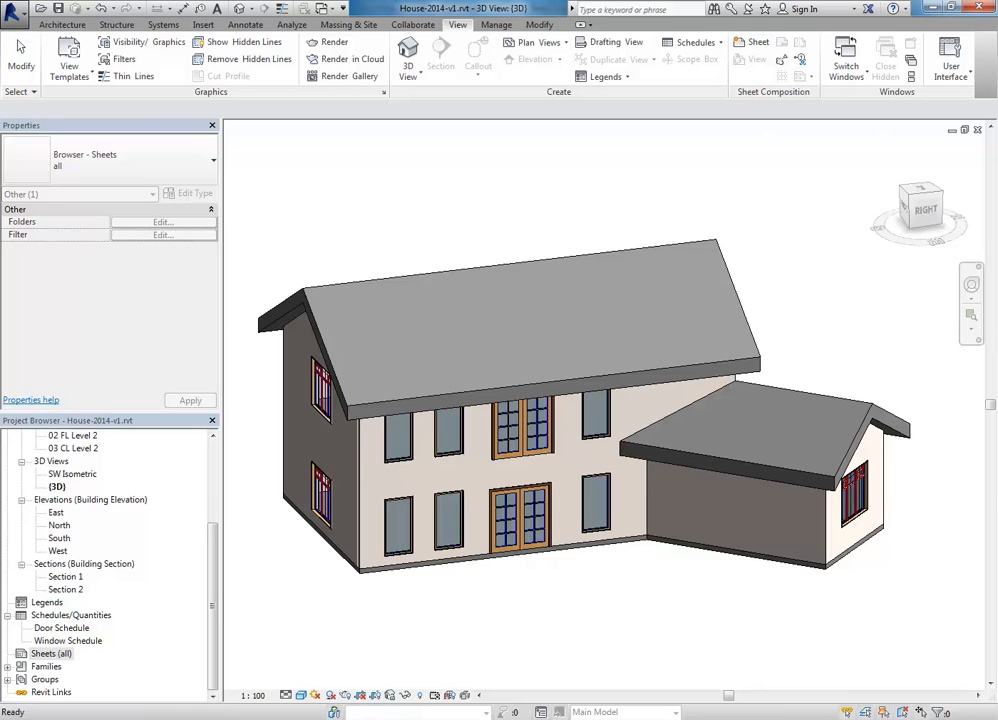
Step: Start a new sheet from Sheets (all) and pick the A3 metric (AUS) Landscape title block
{"action": "right_click", "coordinate": [44, 655]}
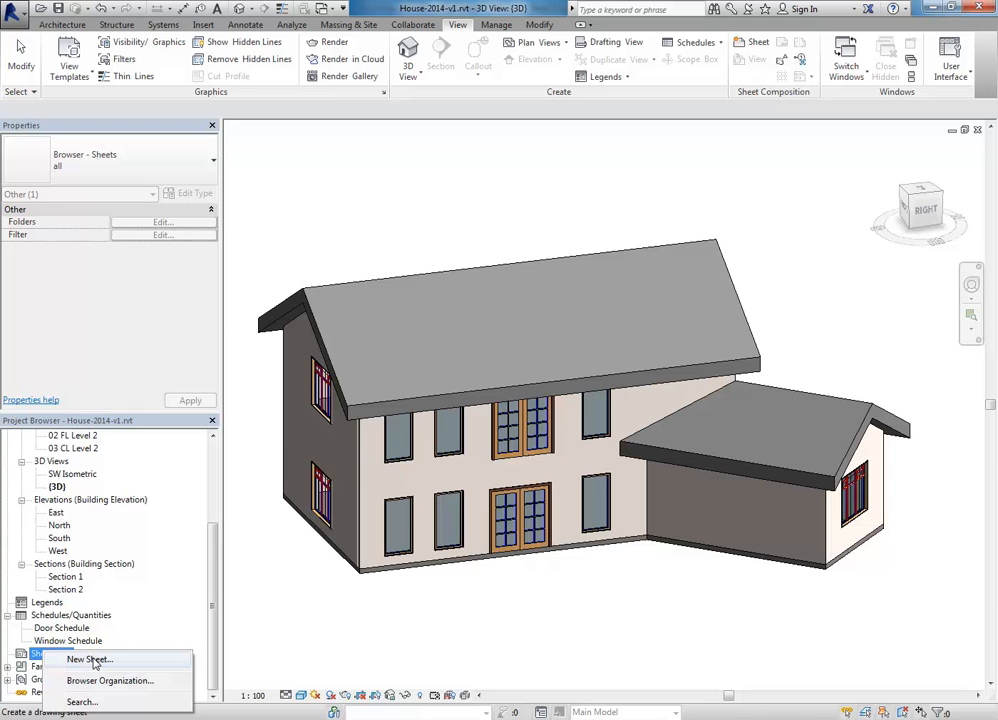
{"action": "left_click", "coordinate": [89, 660]}
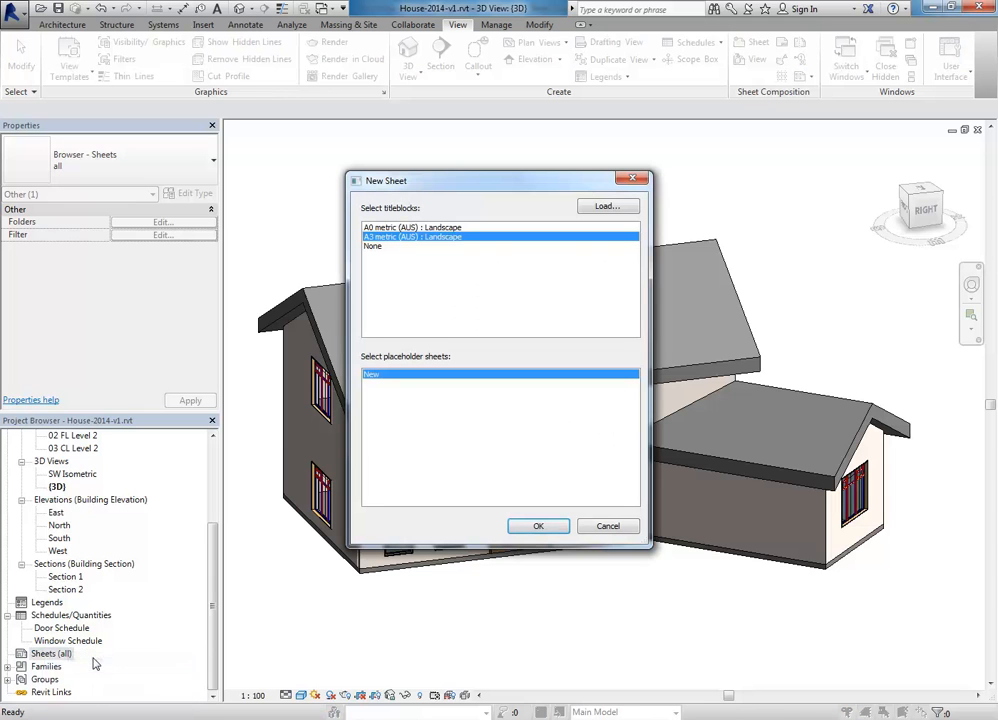
{"action": "left_click", "coordinate": [418, 227]}
{"action": "left_click", "coordinate": [418, 246]}
{"action": "left_click", "coordinate": [419, 237]}
Step: Load a title block family and preview the A0 to A4 metric files in Titleblocks
{"action": "left_click", "coordinate": [605, 208]}
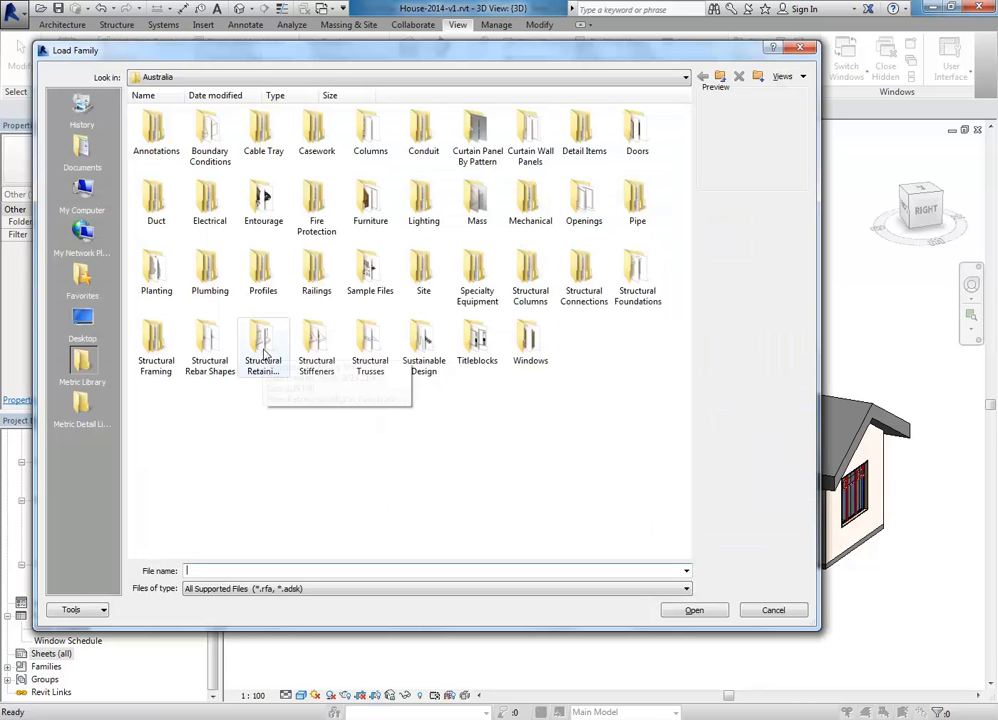
{"action": "double_click", "coordinate": [474, 346]}
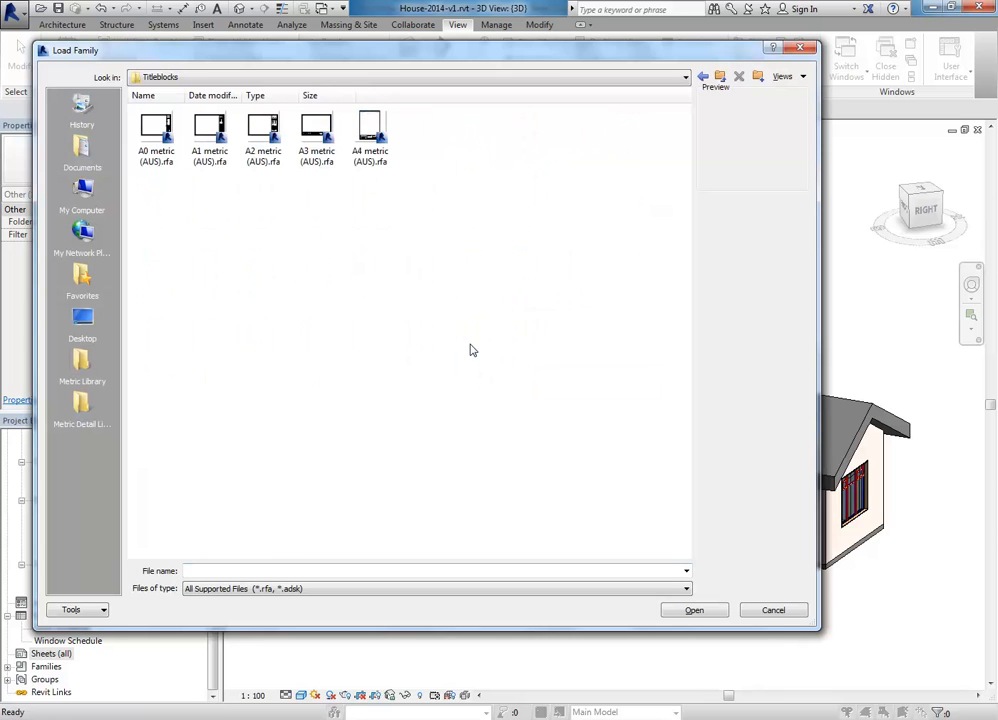
{"action": "left_click", "coordinate": [145, 132]}
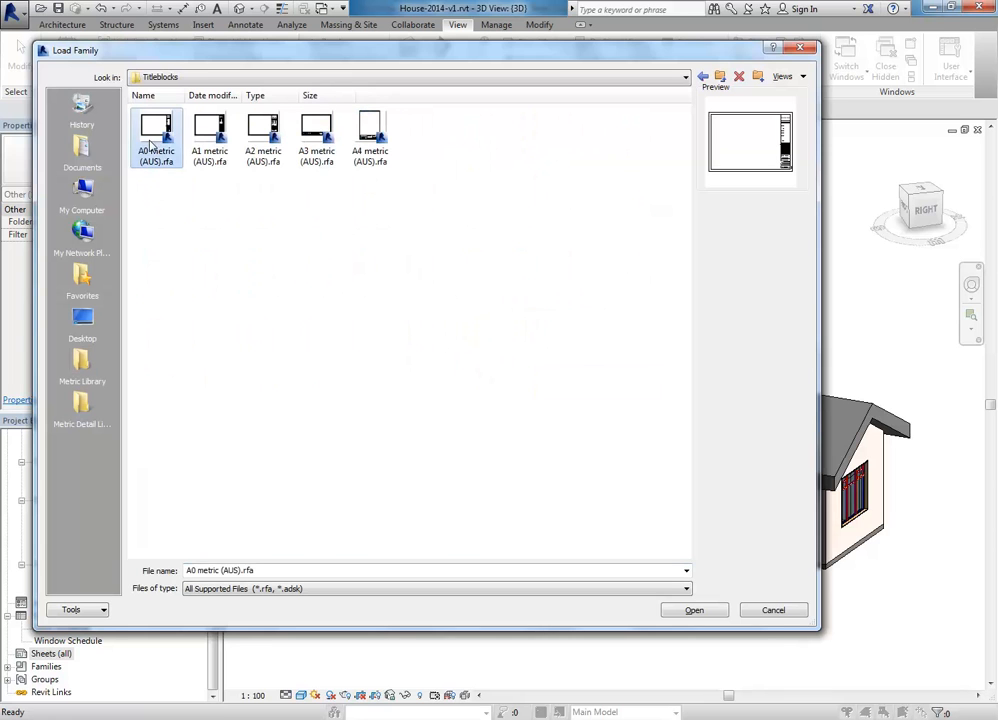
{"action": "left_click", "coordinate": [193, 147]}
{"action": "left_click", "coordinate": [262, 138]}
{"action": "left_click", "coordinate": [314, 139]}
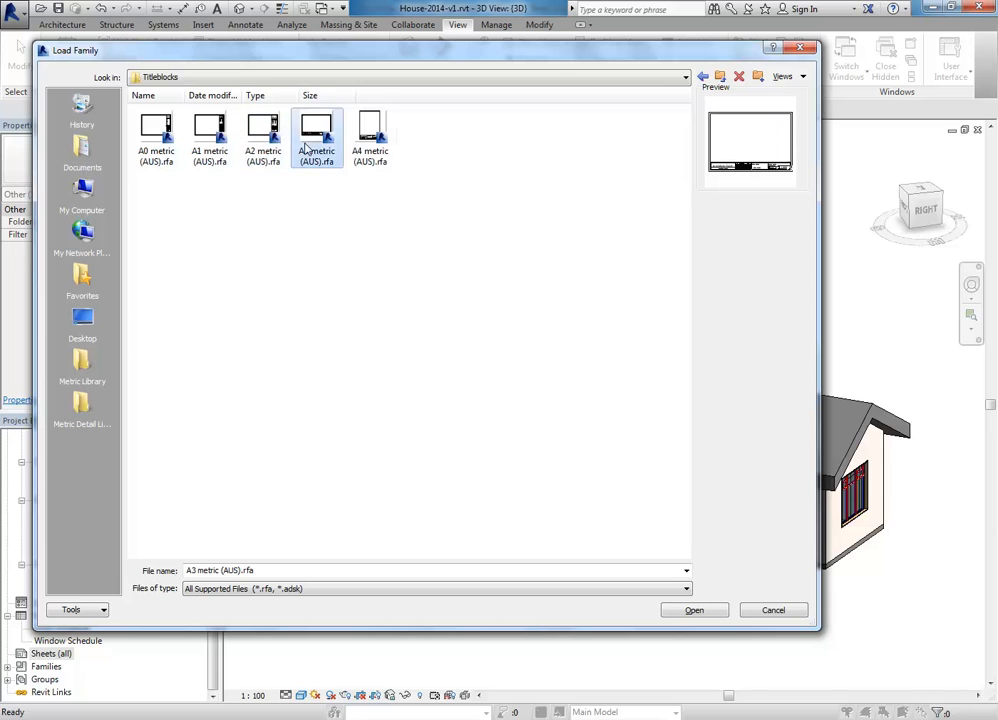
{"action": "left_click", "coordinate": [372, 143]}
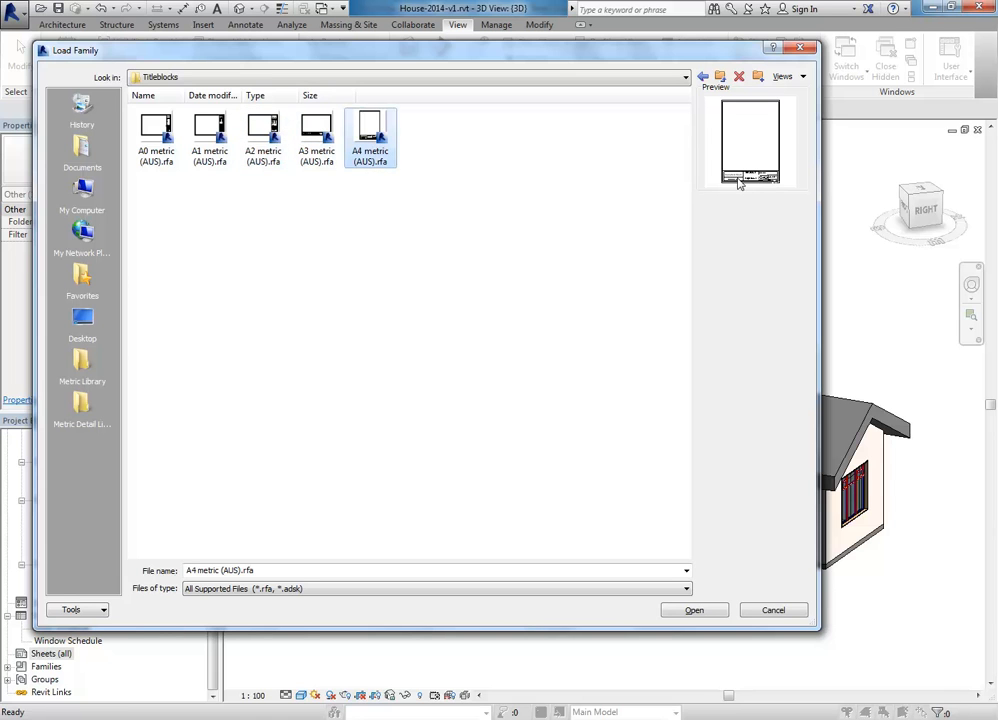
{"action": "left_click", "coordinate": [537, 263]}
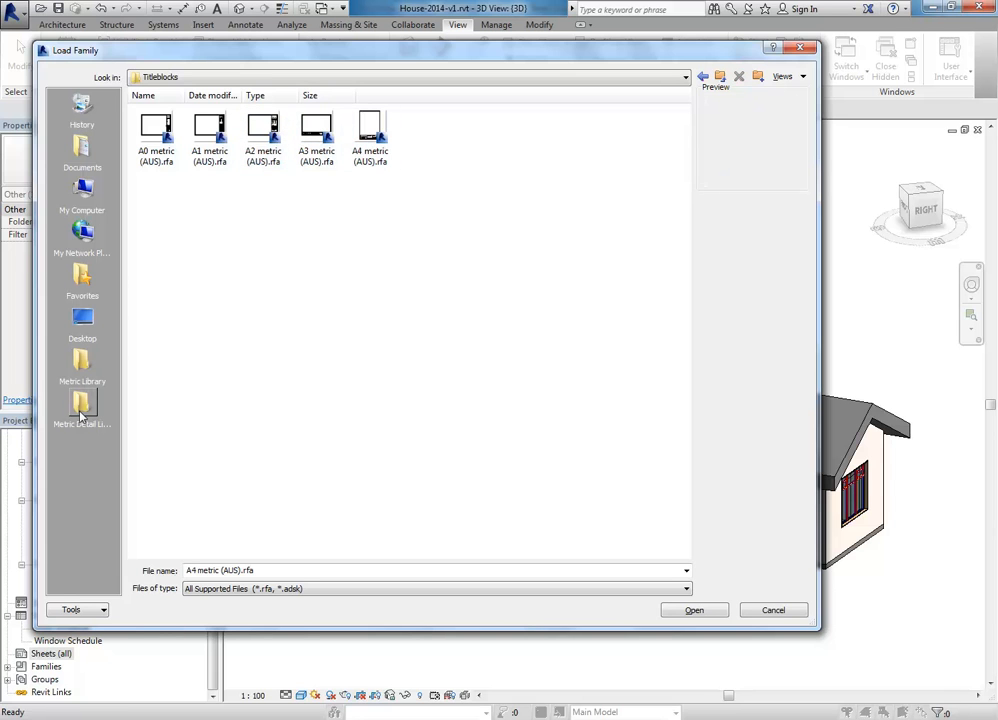
Step: Browse to the EDU_DC_InteriorDesign folder on the StudentResources drive
{"action": "left_click", "coordinate": [266, 82]}
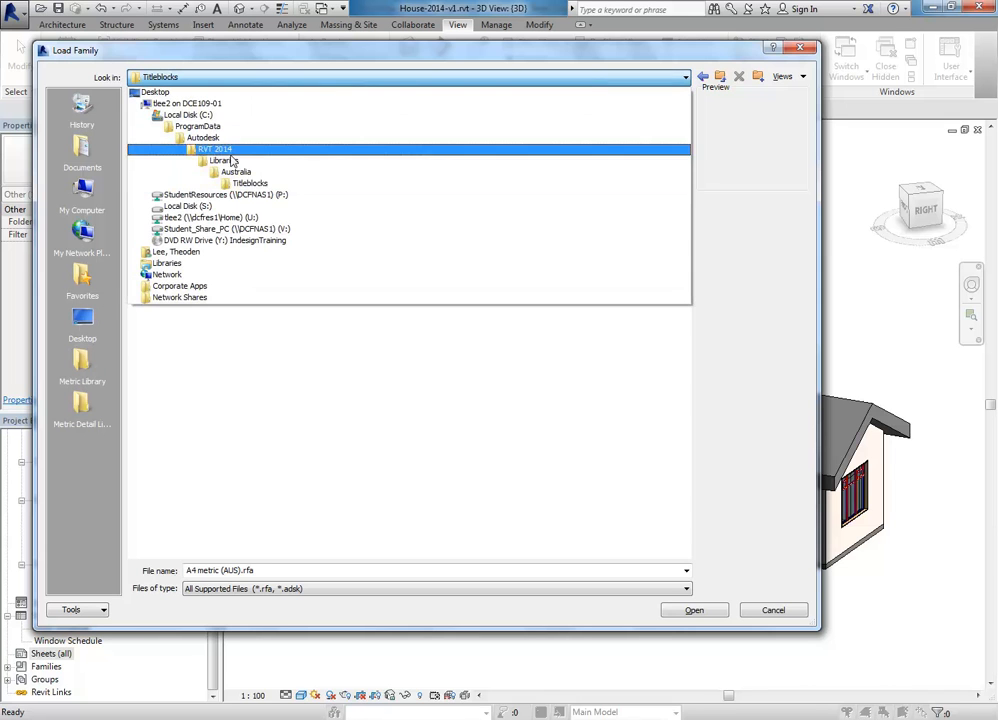
{"action": "left_click", "coordinate": [226, 196]}
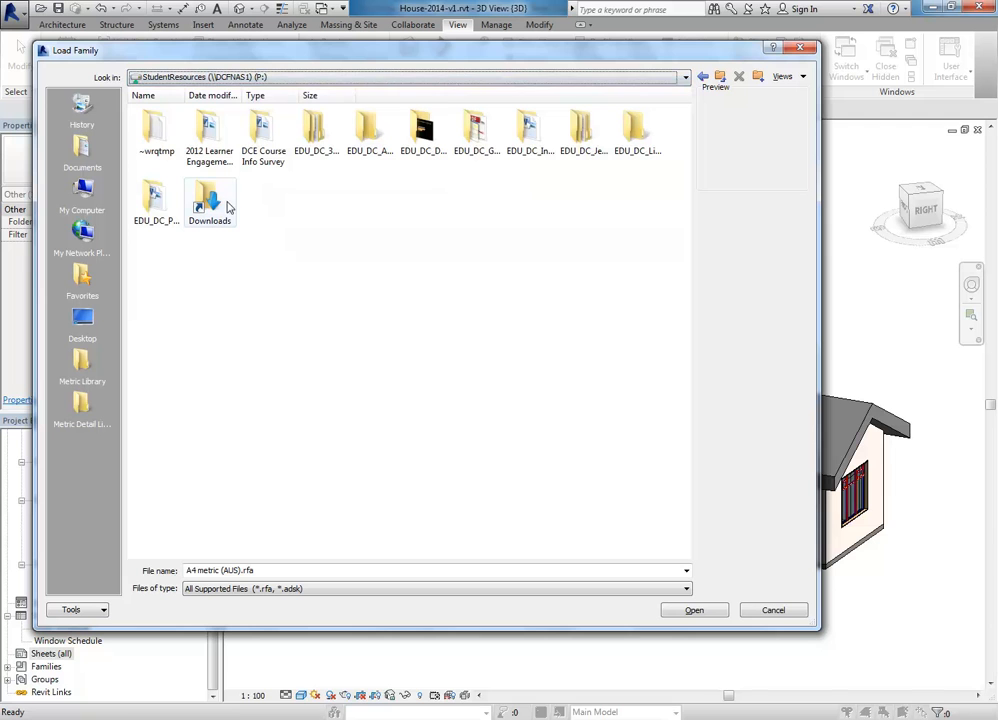
{"action": "left_click", "coordinate": [534, 134]}
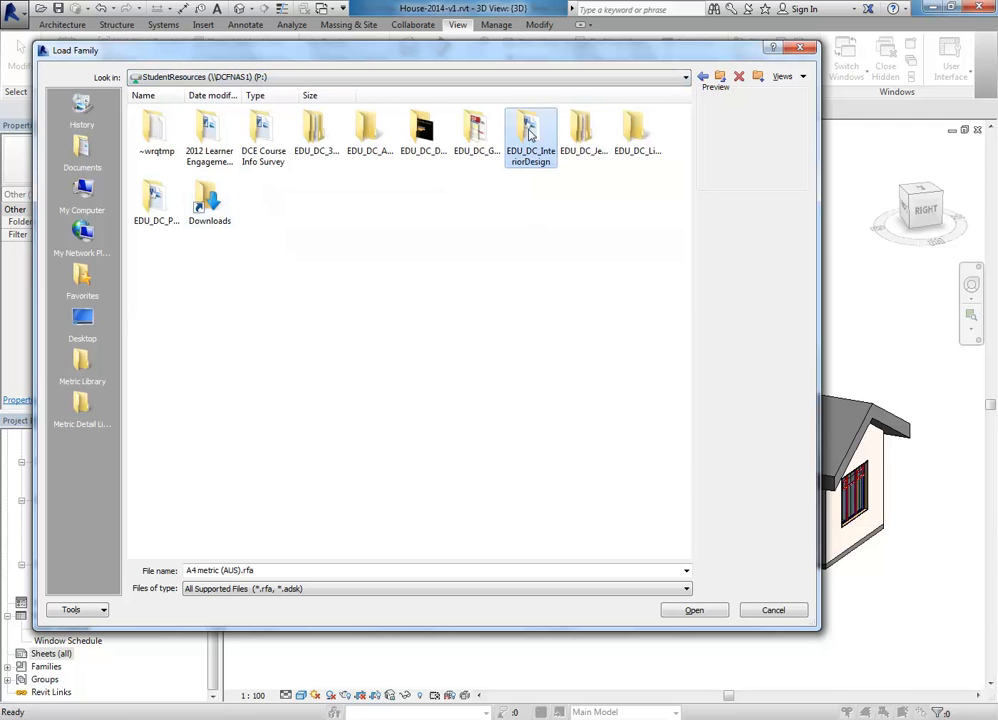
{"action": "double_click", "coordinate": [529, 136]}
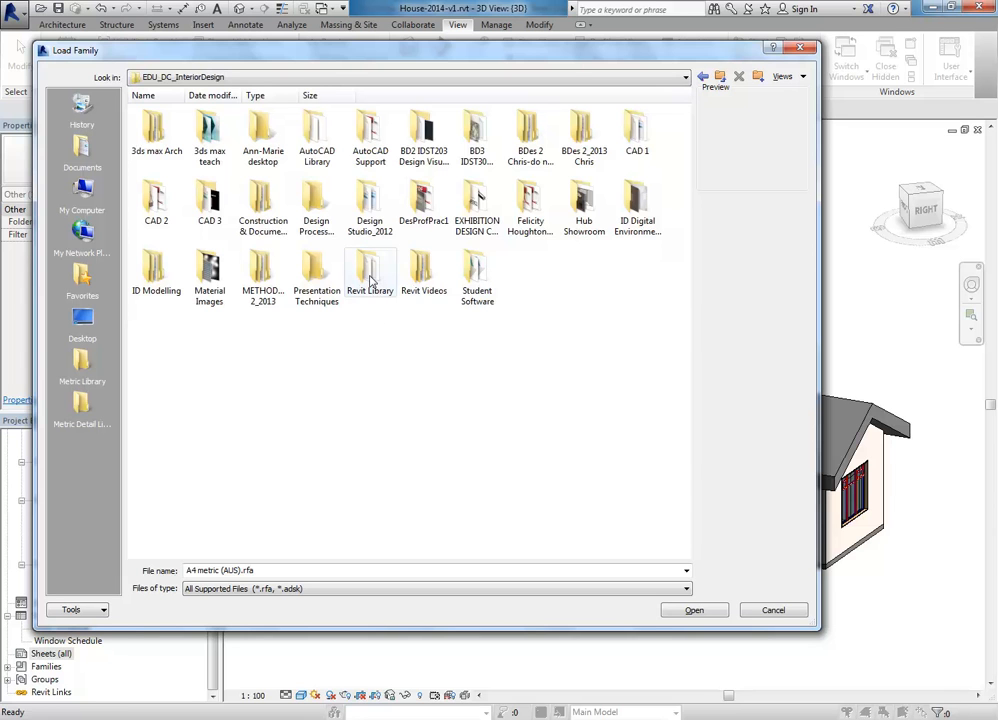
Step: Pin Revit Library to the Places bar and jump to it
{"action": "left_click_drag", "start_coordinate": [371, 281], "coordinate": [72, 515]}
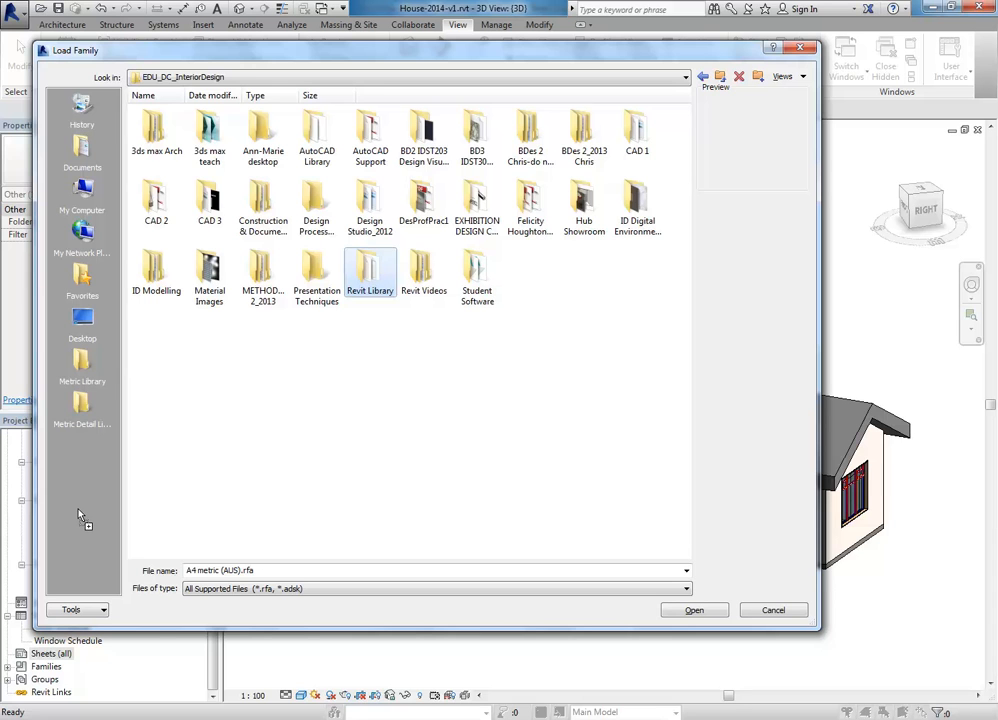
{"action": "left_click_drag", "start_coordinate": [83, 513], "coordinate": [83, 515]}
{"action": "left_click", "coordinate": [83, 450]}
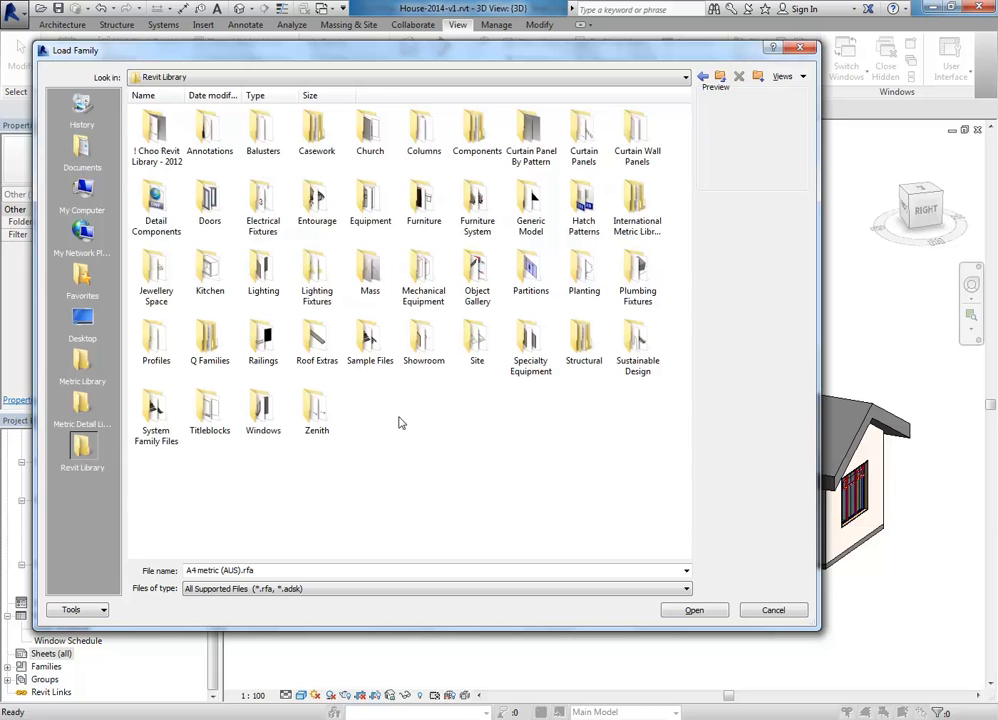
Step: In Revit Library Titleblocks, compare the DCE files and load A3 metric (DCE 2012).rfa
{"action": "double_click", "coordinate": [210, 408]}
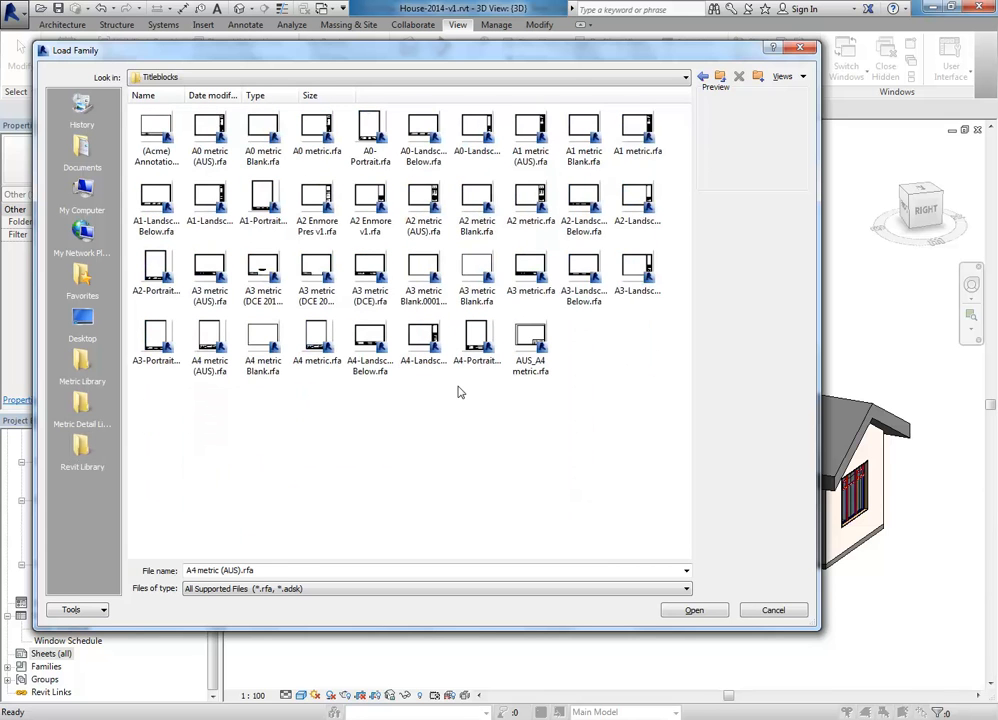
{"action": "left_click", "coordinate": [211, 272]}
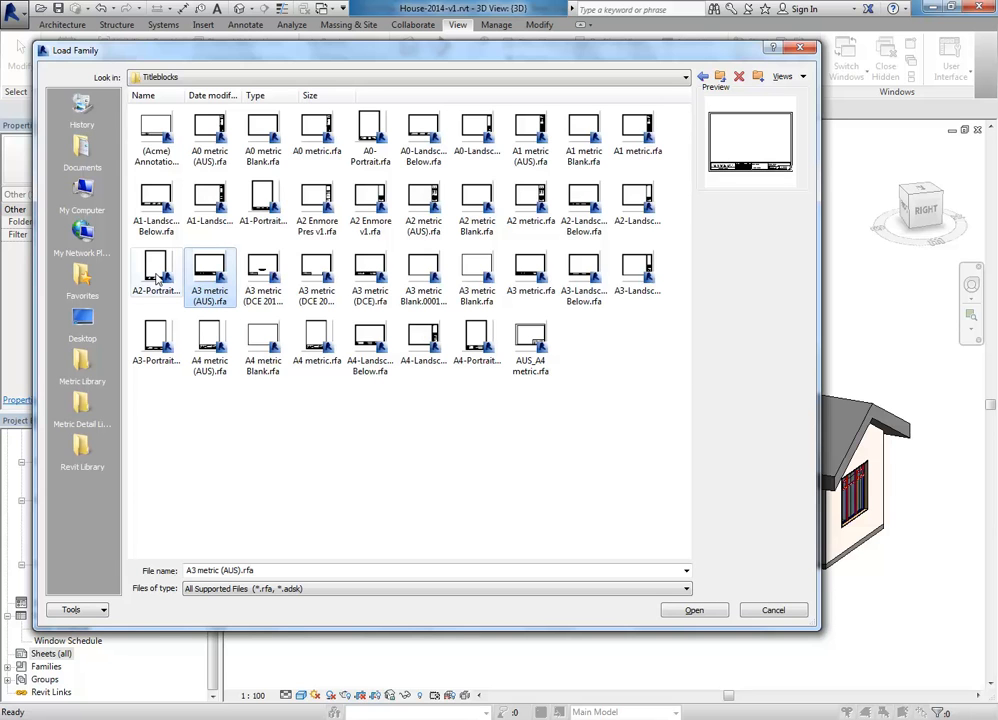
{"action": "left_click", "coordinate": [317, 280]}
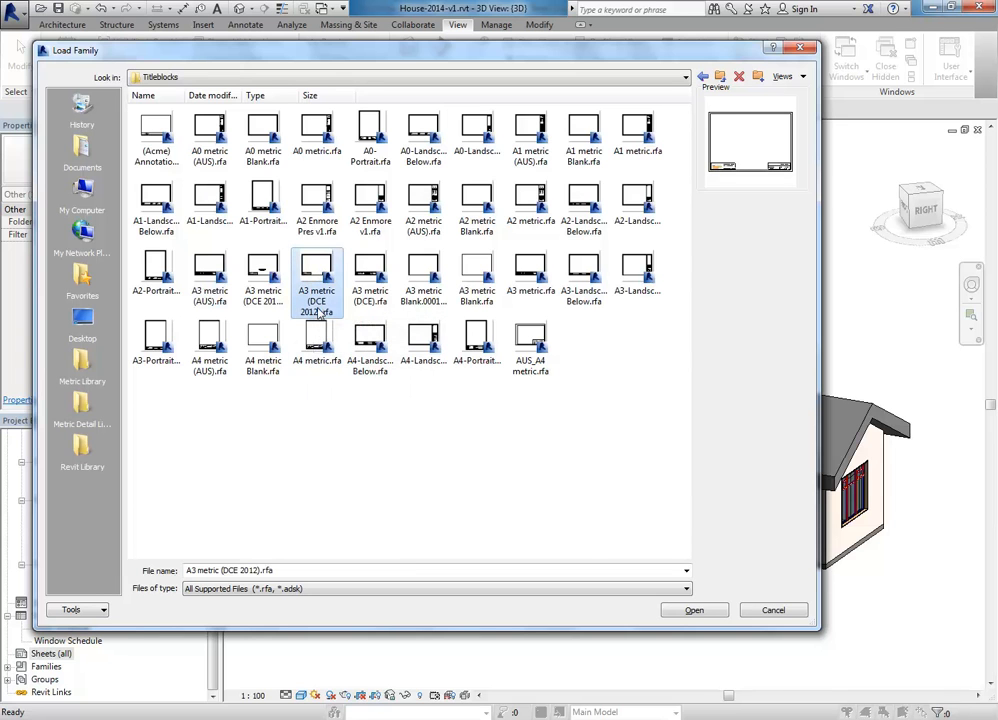
{"action": "left_click", "coordinate": [366, 305]}
{"action": "left_click", "coordinate": [312, 298]}
{"action": "left_click", "coordinate": [368, 290]}
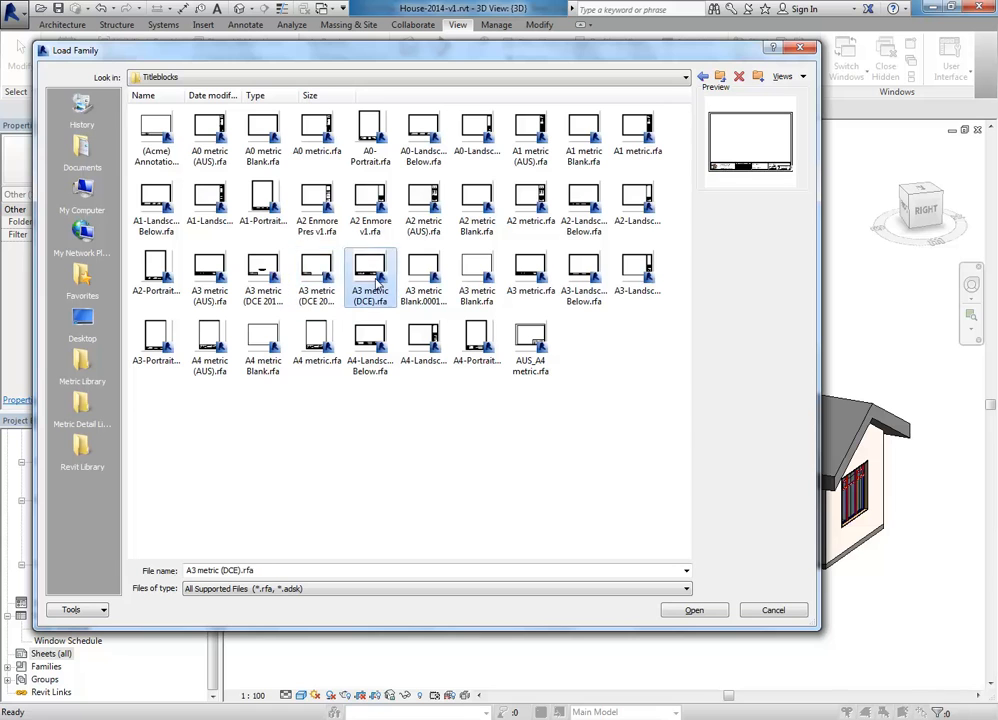
{"action": "left_click", "coordinate": [318, 295]}
{"action": "left_click", "coordinate": [370, 288]}
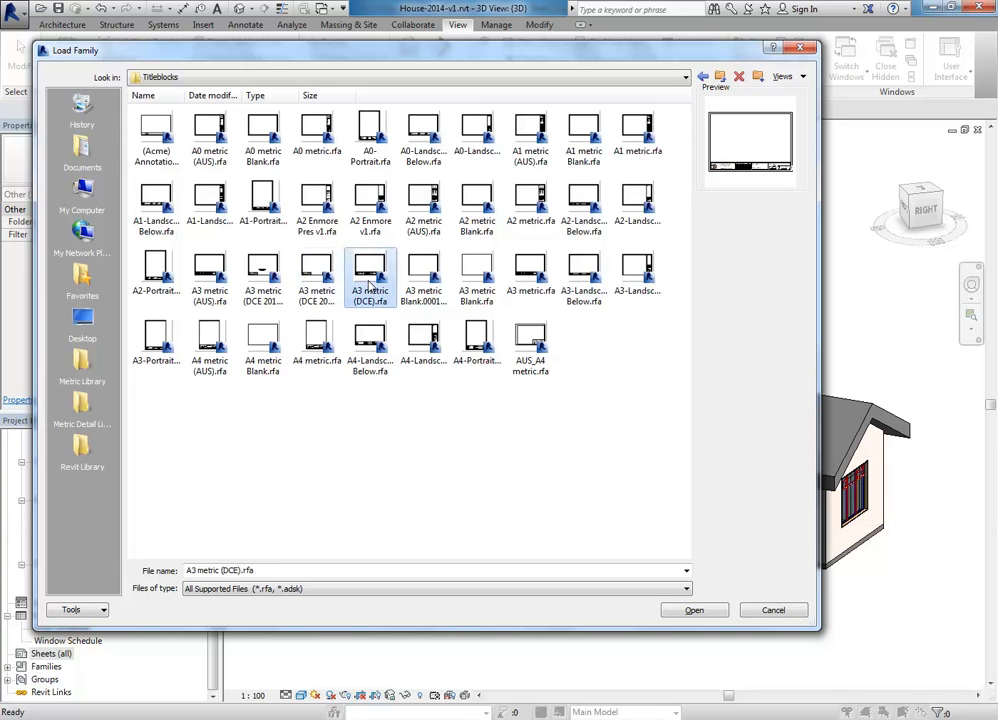
{"action": "left_click", "coordinate": [315, 290]}
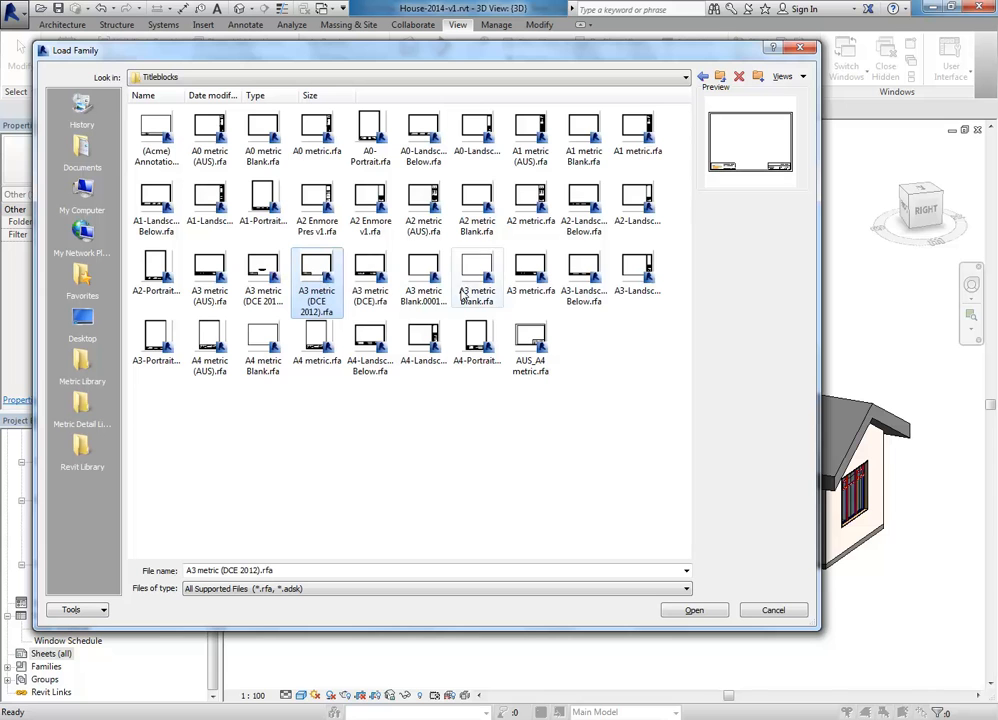
{"action": "double_click", "coordinate": [316, 297]}
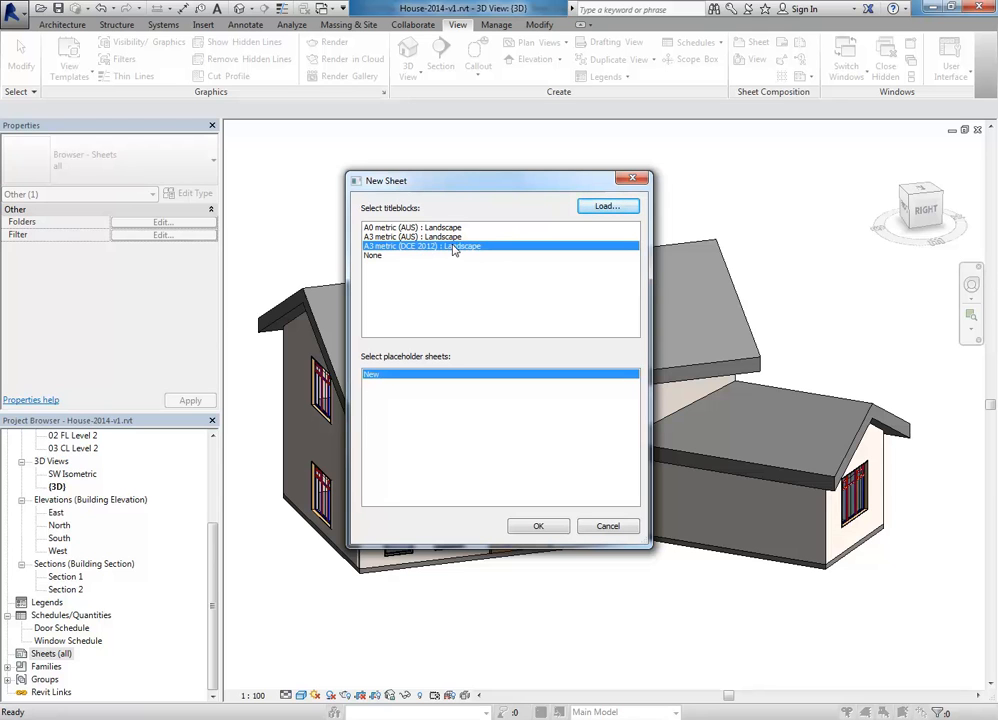
Step: Create sheet A103 with the DCE title block, select the title block, and zoom onto its name fields
{"action": "left_click", "coordinate": [535, 527]}
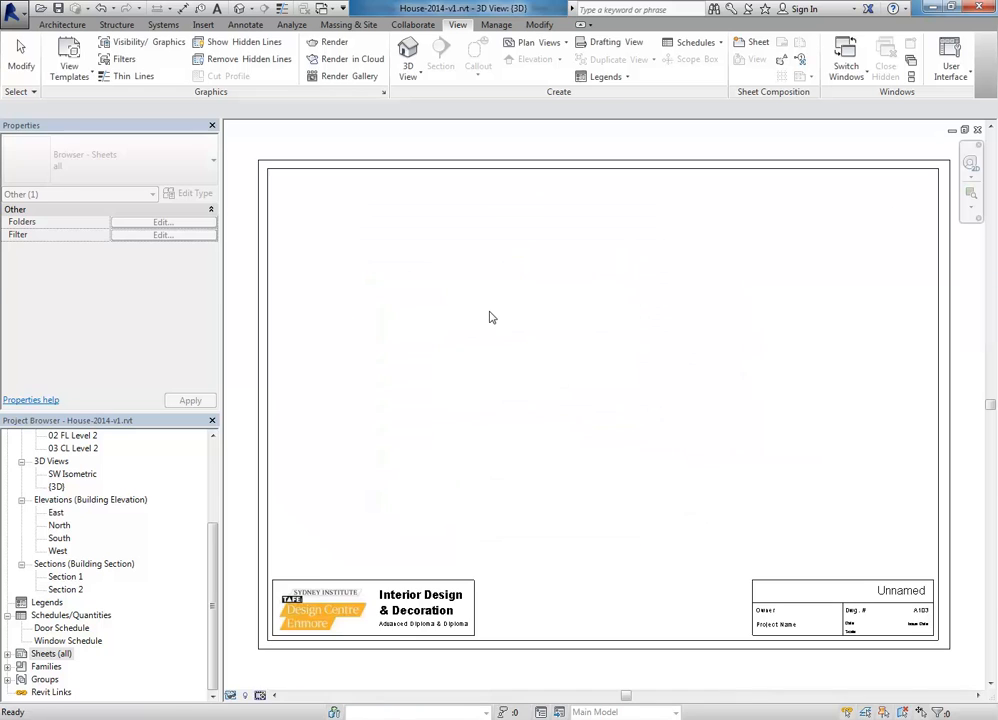
{"action": "middle_click_drag", "start_coordinate": [490, 318], "coordinate": [548, 327]}
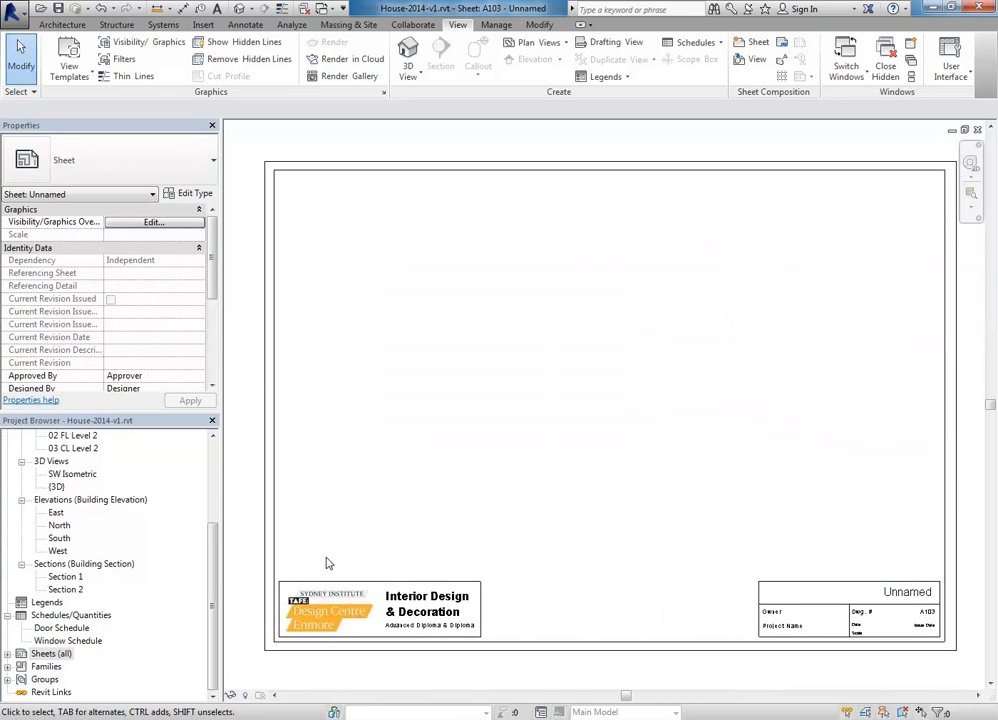
{"action": "left_click", "coordinate": [592, 648]}
{"action": "middle_click_drag", "start_coordinate": [818, 619], "coordinate": [882, 478]}
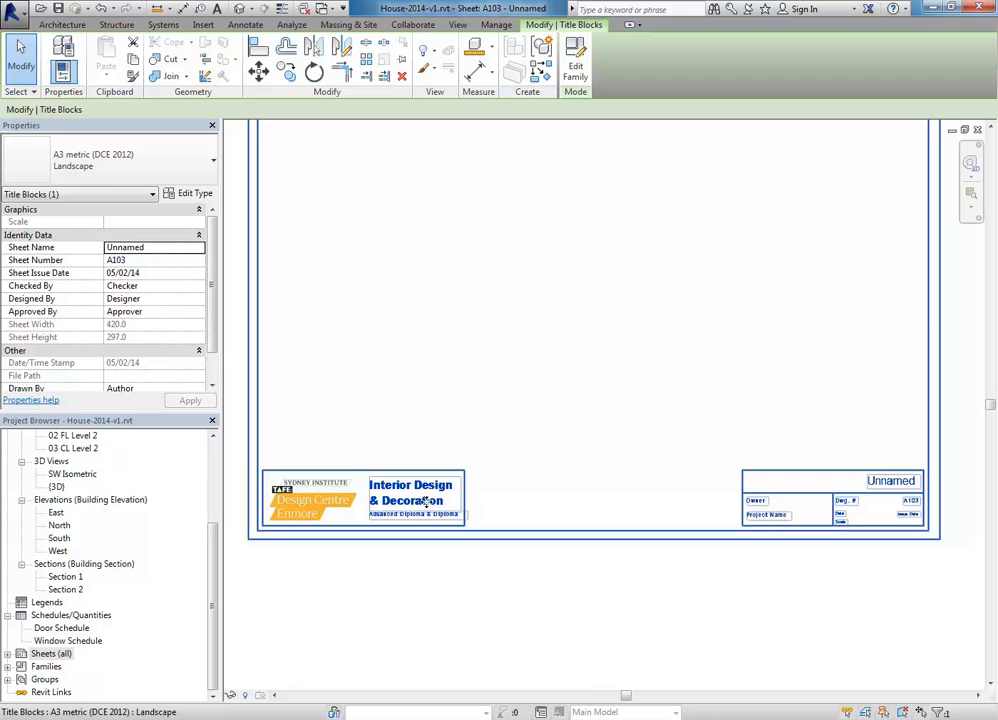
{"action": "scroll", "coordinate": [445, 480], "scroll_direction": "up", "scroll_amount": 5}
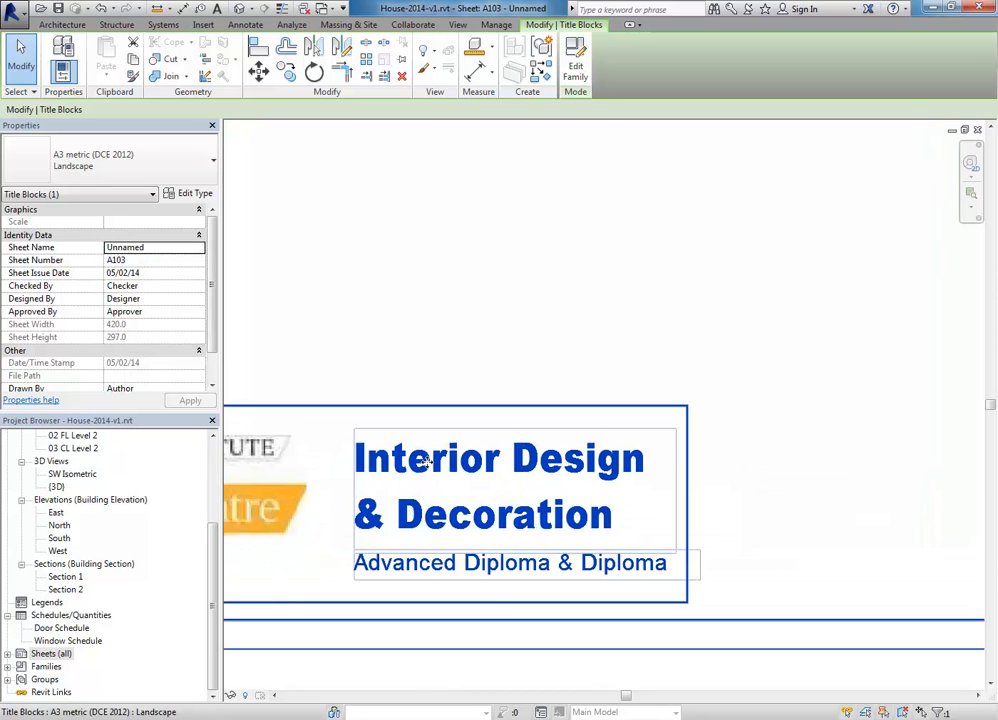
{"action": "scroll", "coordinate": [720, 500], "scroll_direction": "down", "scroll_amount": 3}
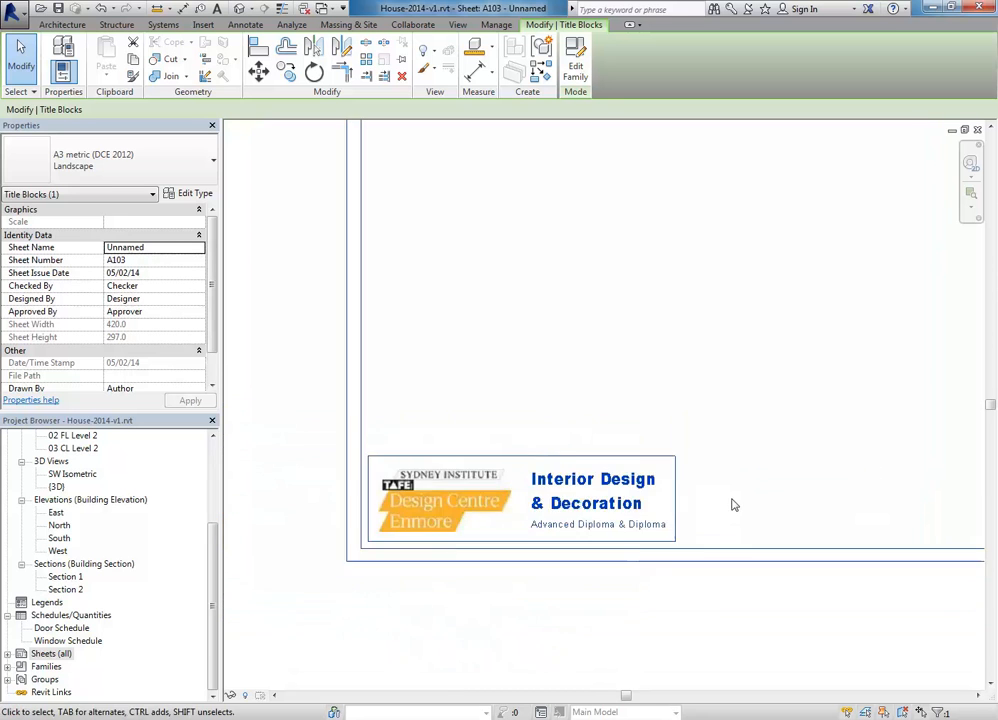
{"action": "middle_click_drag", "start_coordinate": [733, 504], "coordinate": [423, 495]}
{"action": "scroll", "coordinate": [455, 481], "scroll_direction": "down", "scroll_amount": 4}
{"action": "scroll", "coordinate": [735, 486], "scroll_direction": "up", "scroll_amount": 5}
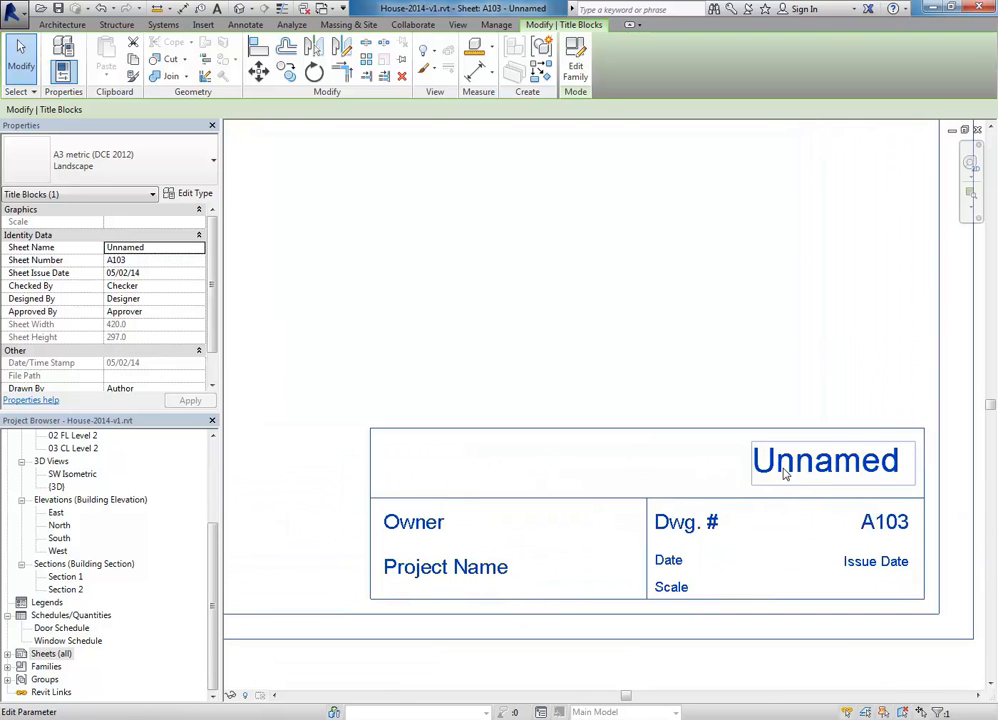
Step: Set the sheet name to Cover Sheet, fill in the owner's name, and name the project House Project
{"action": "left_click", "coordinate": [785, 474]}
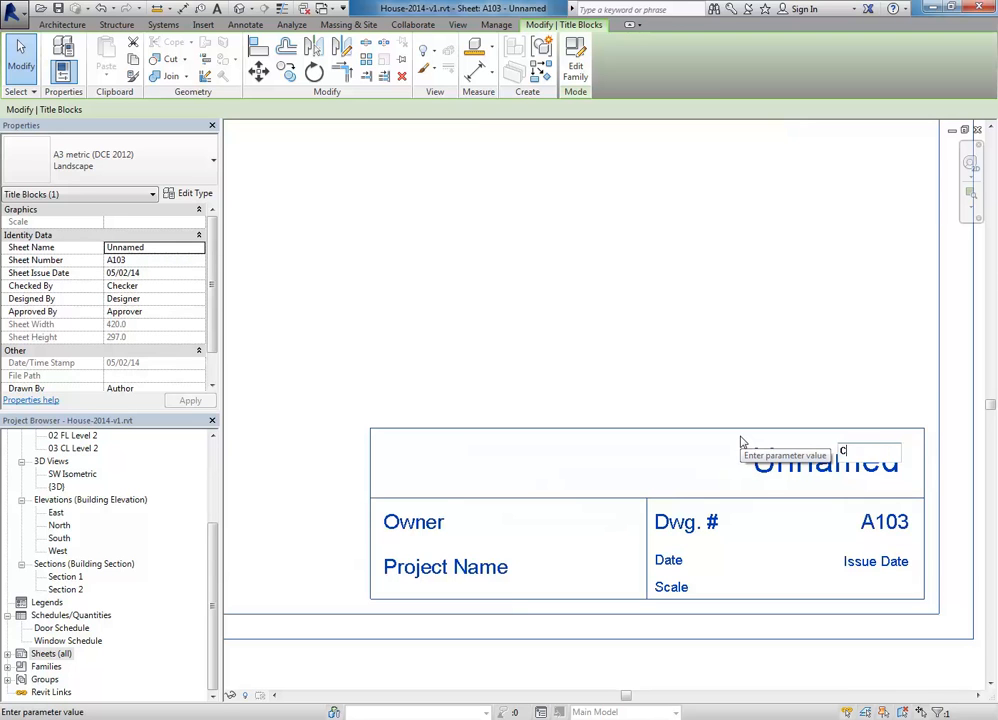
{"action": "type", "text": "Cover Sheet"}
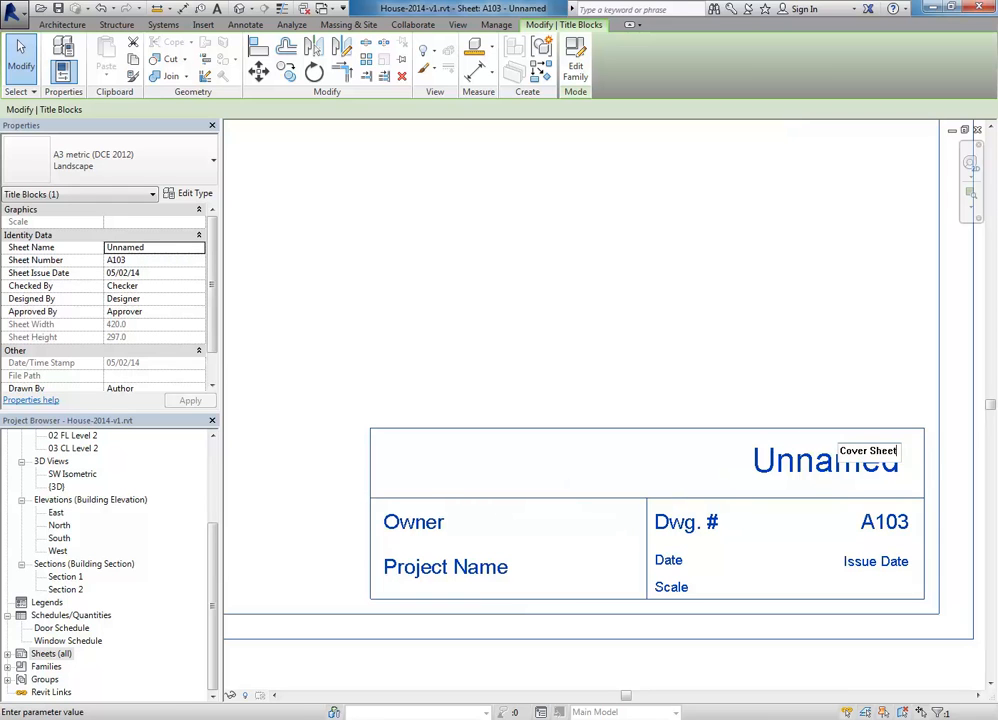
{"action": "left_click", "coordinate": [742, 441]}
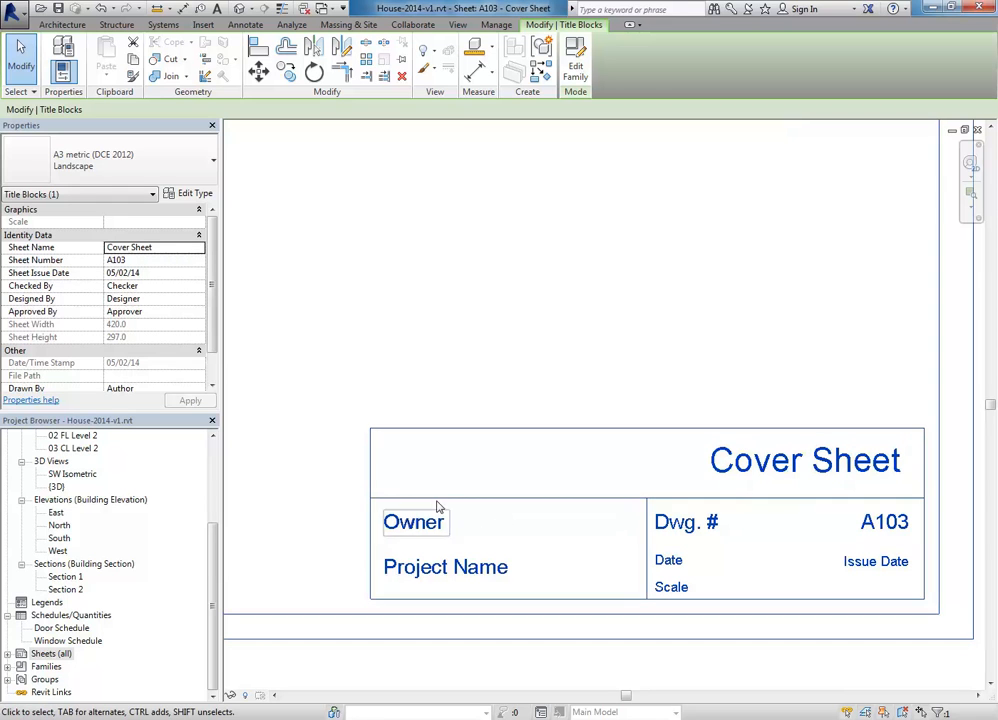
{"action": "left_click", "coordinate": [420, 526]}
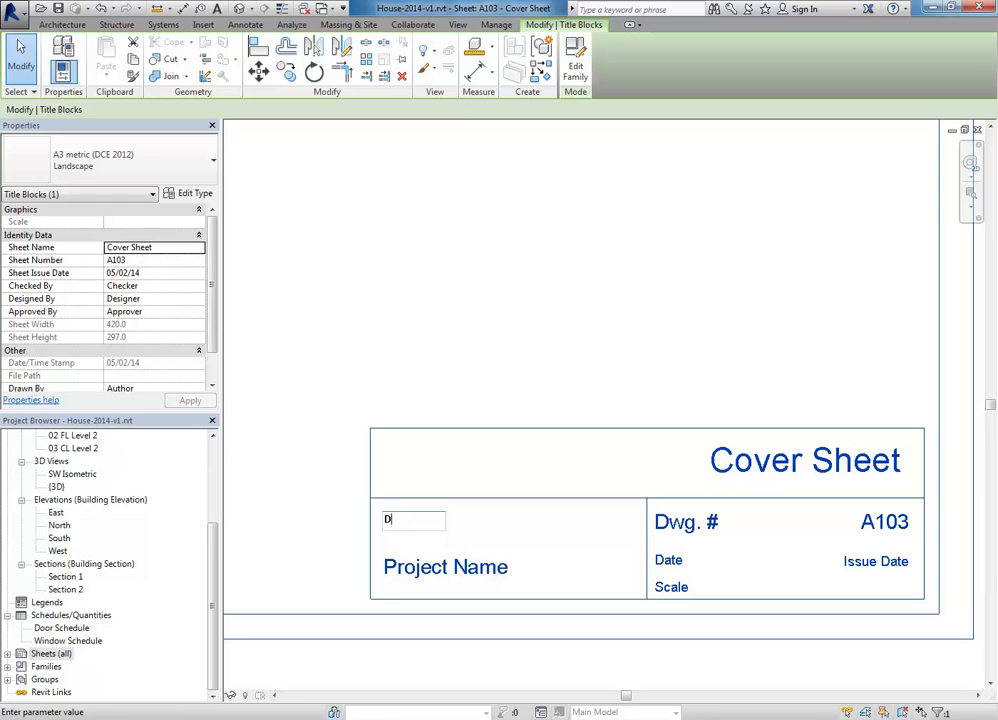
{"action": "left_click", "coordinate": [418, 536]}
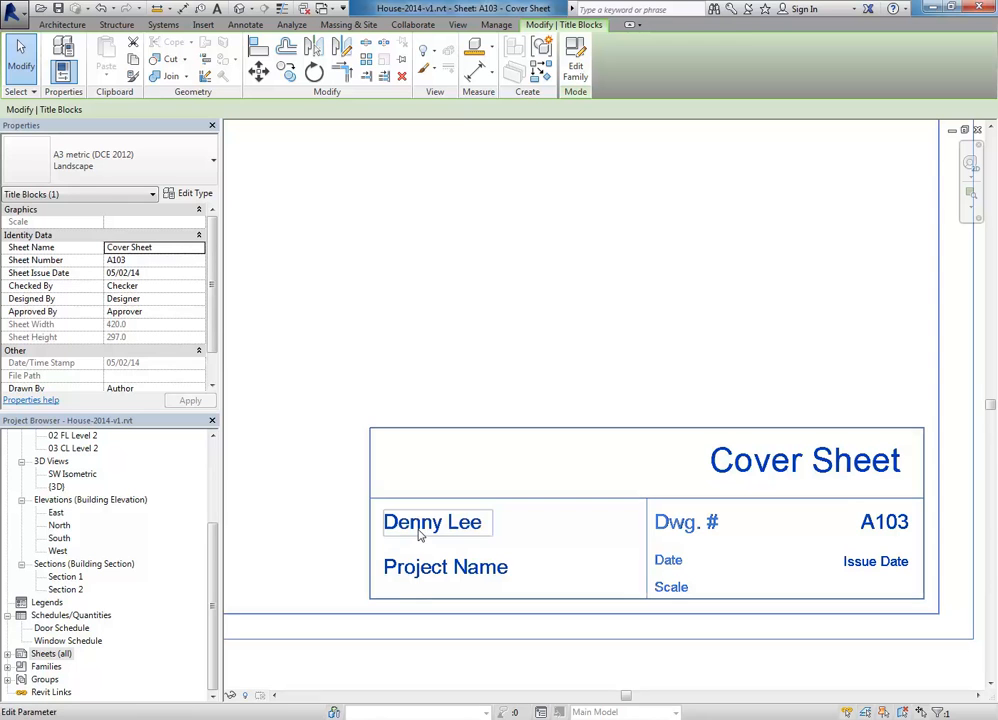
{"action": "left_click", "coordinate": [452, 567]}
{"action": "type", "text": "Ho"}
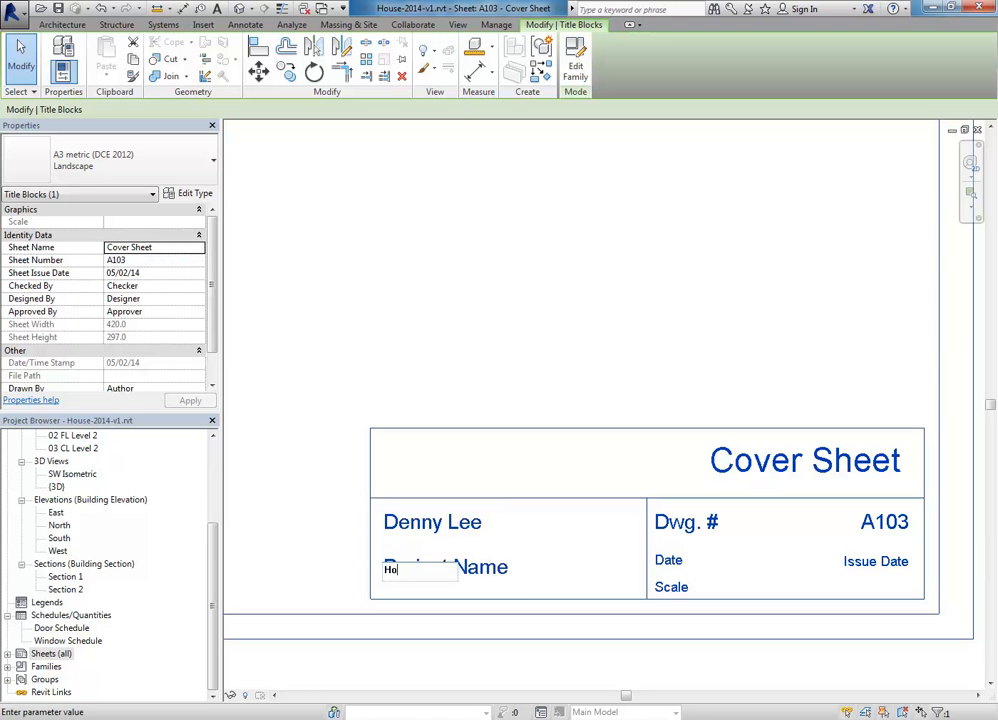
{"action": "type", "text": "use Project"}
{"action": "key", "text": "Return"}
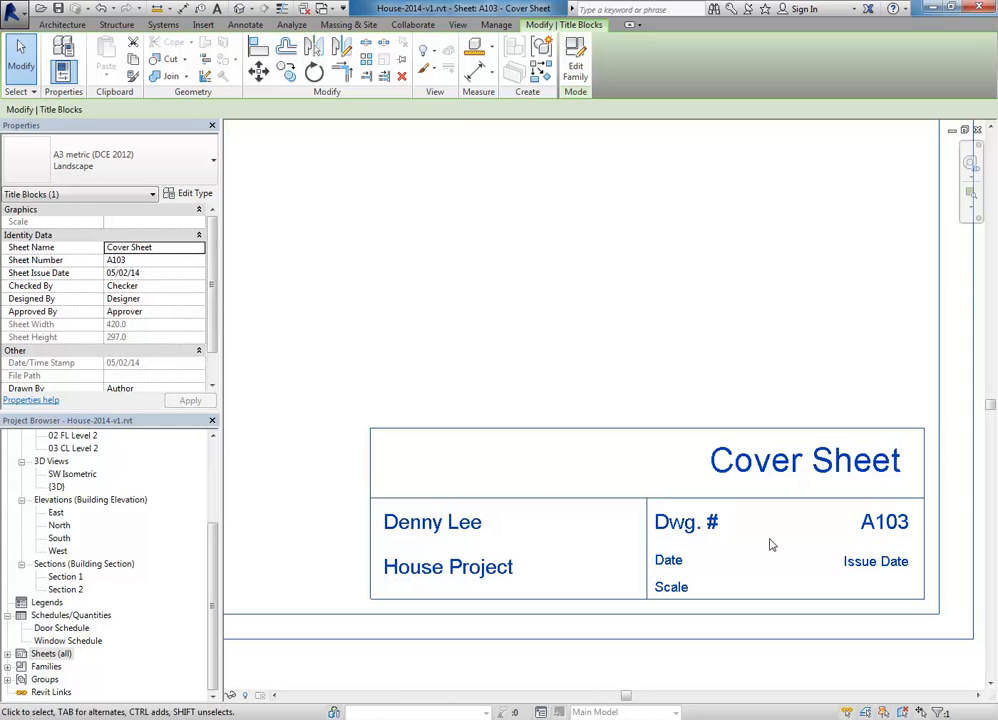
Step: Leave drawing number A103 and the issue date unchanged, deselect, and fit the whole cover sheet
{"action": "left_click", "coordinate": [884, 522]}
{"action": "left_click", "coordinate": [850, 563]}
{"action": "left_click", "coordinate": [846, 564]}
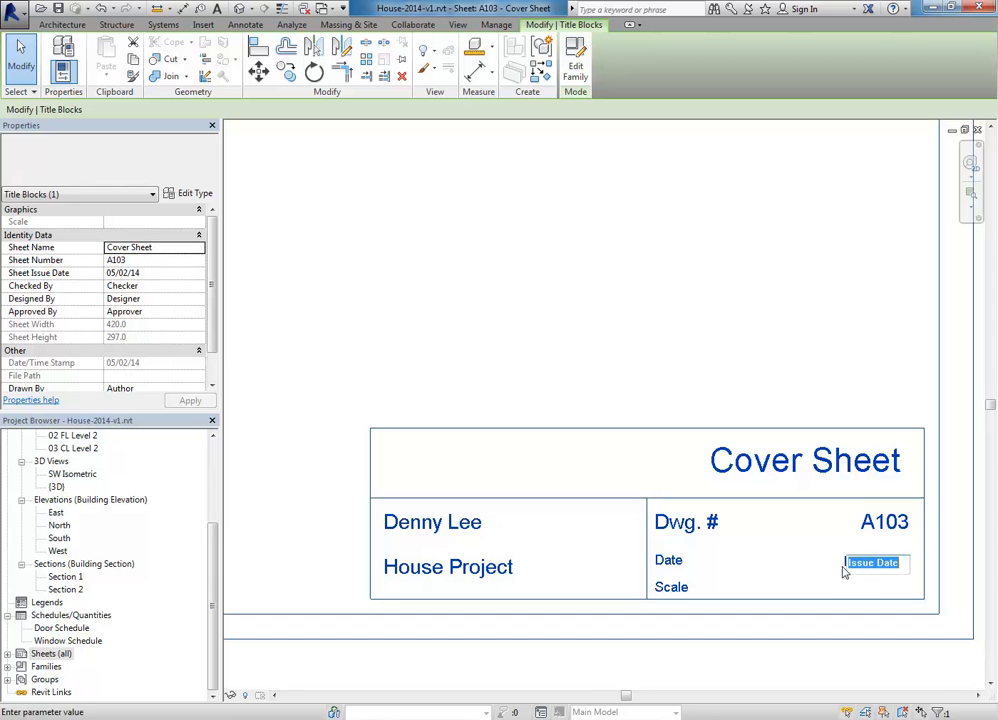
{"action": "left_click", "coordinate": [819, 553]}
{"action": "scroll", "coordinate": [717, 530], "scroll_direction": "down", "scroll_amount": 1}
{"action": "middle_click_drag", "start_coordinate": [717, 533], "coordinate": [696, 533]}
{"action": "left_click", "coordinate": [604, 623]}
{"action": "scroll", "coordinate": [536, 420], "scroll_direction": "down", "scroll_amount": 3}
{"action": "middle_click_drag", "start_coordinate": [536, 420], "coordinate": [659, 464]}
{"action": "scroll", "coordinate": [438, 411], "scroll_direction": "down", "scroll_amount": 2}
{"action": "middle_click_drag", "start_coordinate": [441, 413], "coordinate": [596, 506]}
{"action": "middle_click_drag", "start_coordinate": [512, 490], "coordinate": [541, 512]}
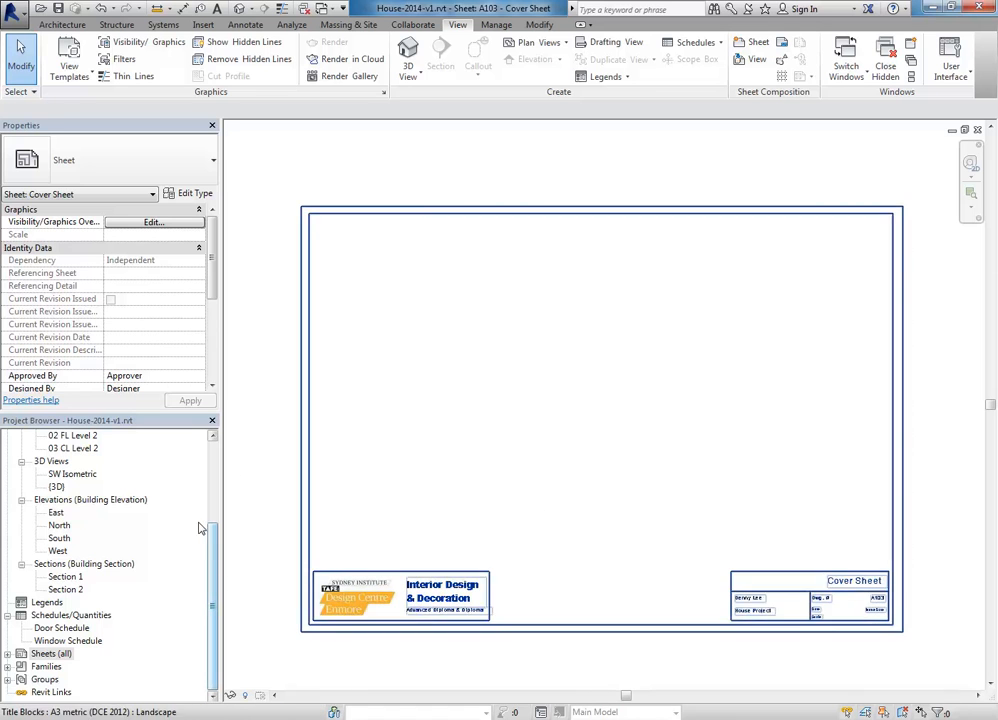
{"action": "left_click_drag", "start_coordinate": [214, 568], "coordinate": [209, 485]}
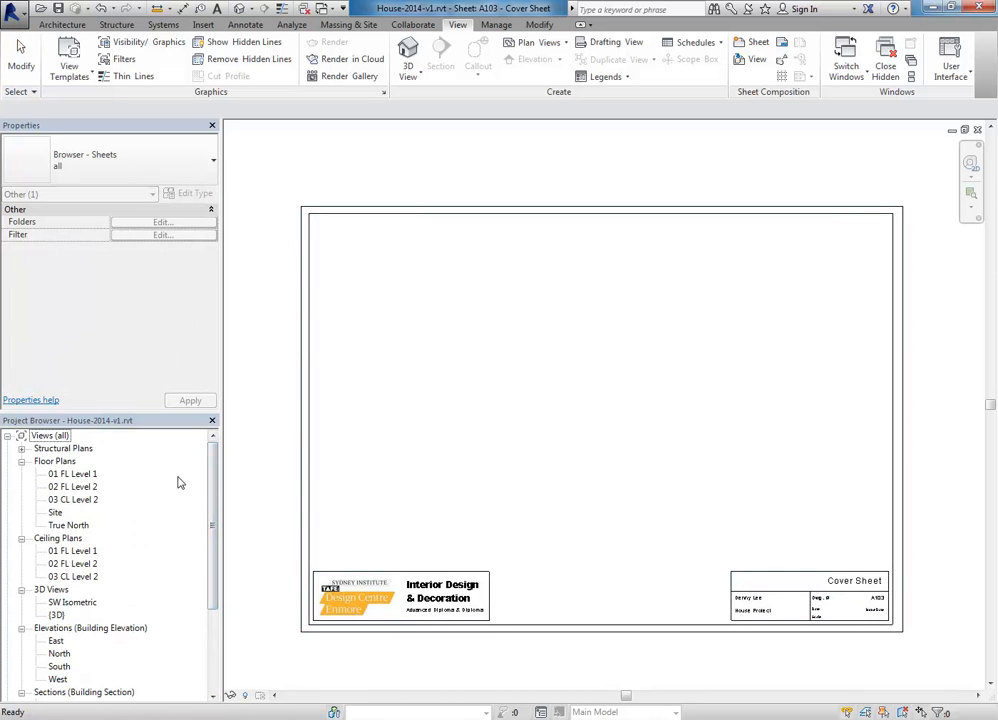
{"action": "double_click", "coordinate": [70, 476]}
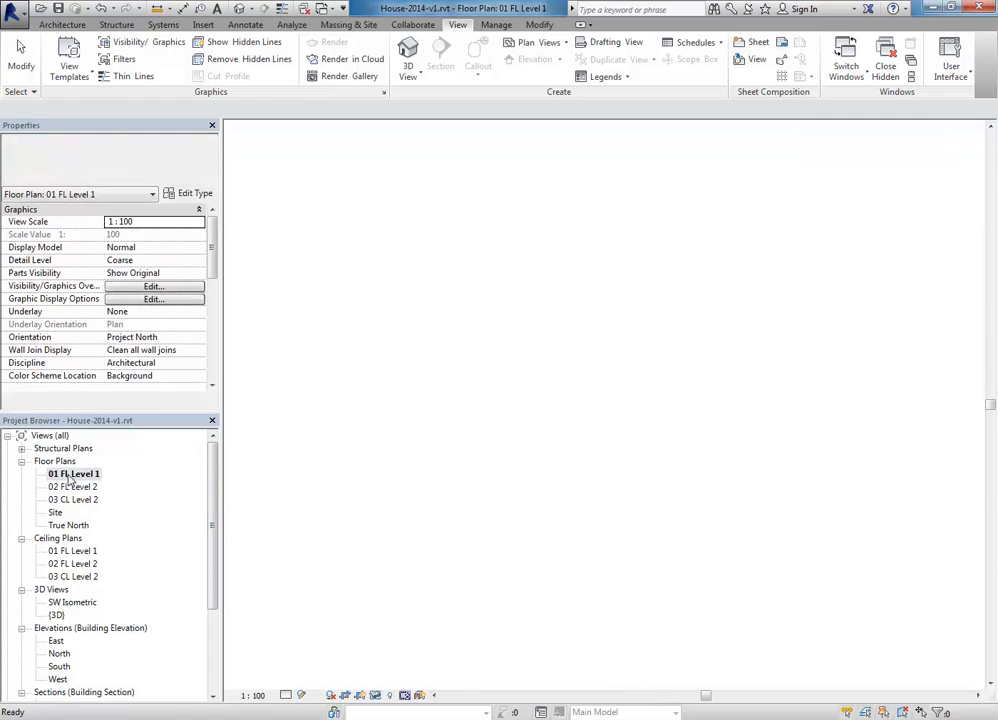
{"action": "left_click", "coordinate": [72, 487]}
{"action": "double_click", "coordinate": [72, 487]}
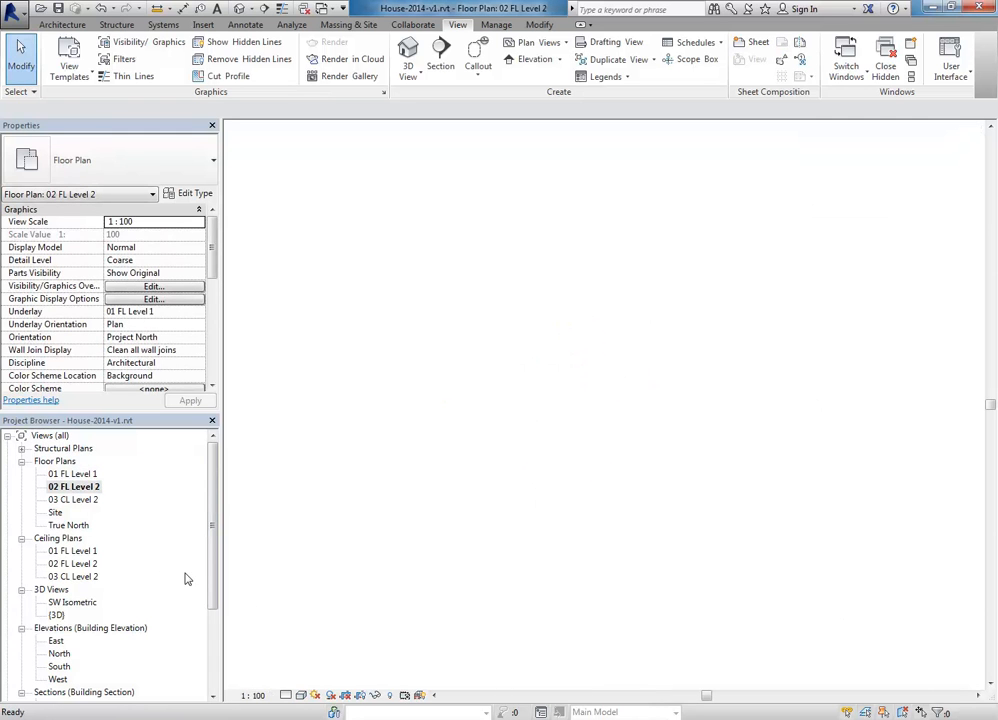
{"action": "double_click", "coordinate": [72, 474]}
{"action": "middle_click_drag", "start_coordinate": [339, 442], "coordinate": [347, 426]}
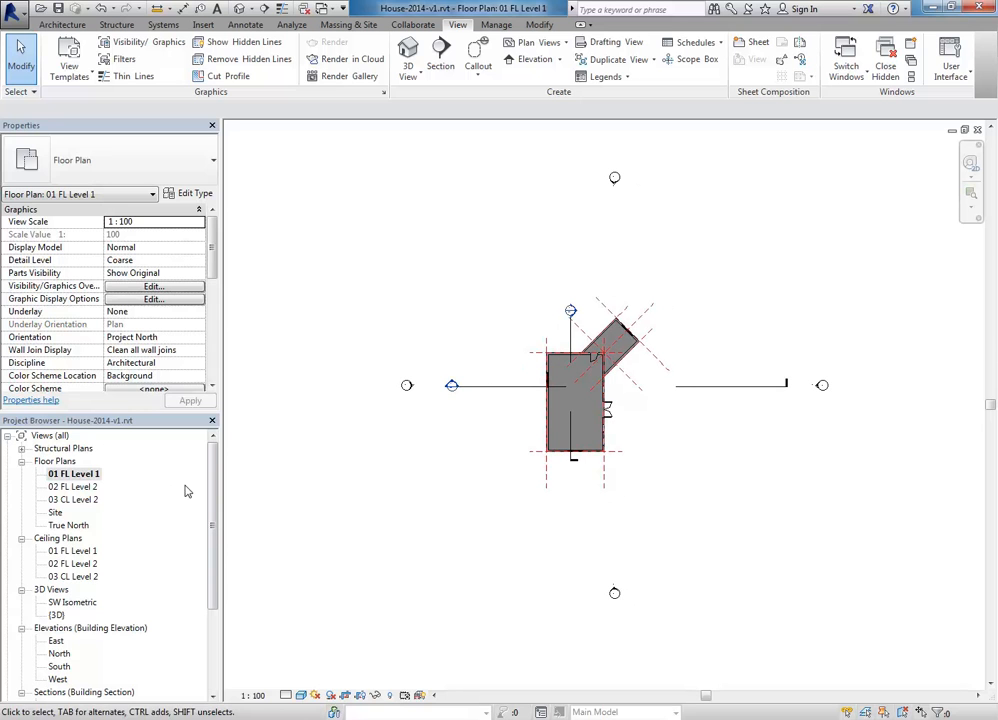
{"action": "scroll", "coordinate": [208, 592], "scroll_direction": "down", "scroll_amount": 4}
{"action": "left_click", "coordinate": [50, 654]}
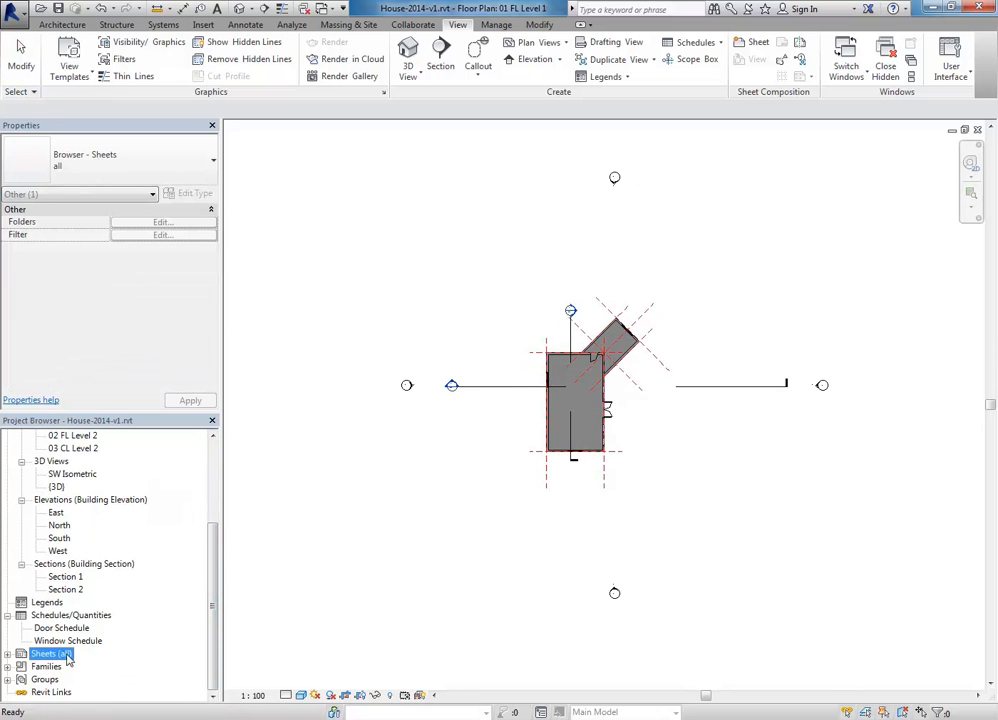
{"action": "double_click", "coordinate": [58, 655]}
{"action": "double_click", "coordinate": [64, 666]}
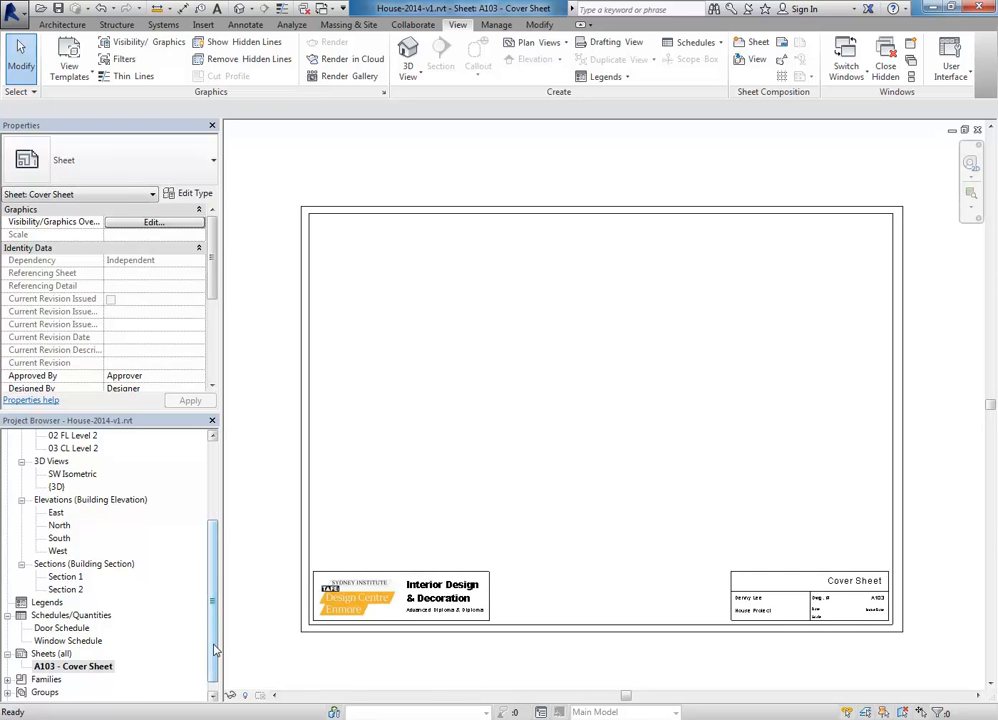
{"action": "scroll", "coordinate": [197, 527], "scroll_direction": "up", "scroll_amount": 4}
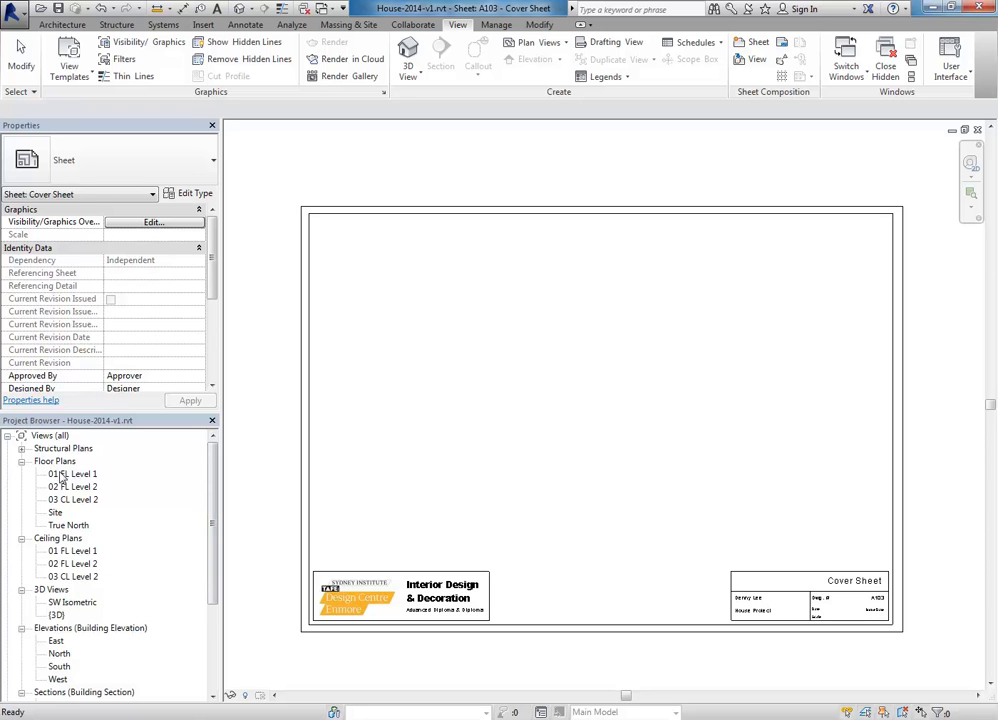
{"action": "left_click_drag", "start_coordinate": [64, 475], "coordinate": [538, 385]}
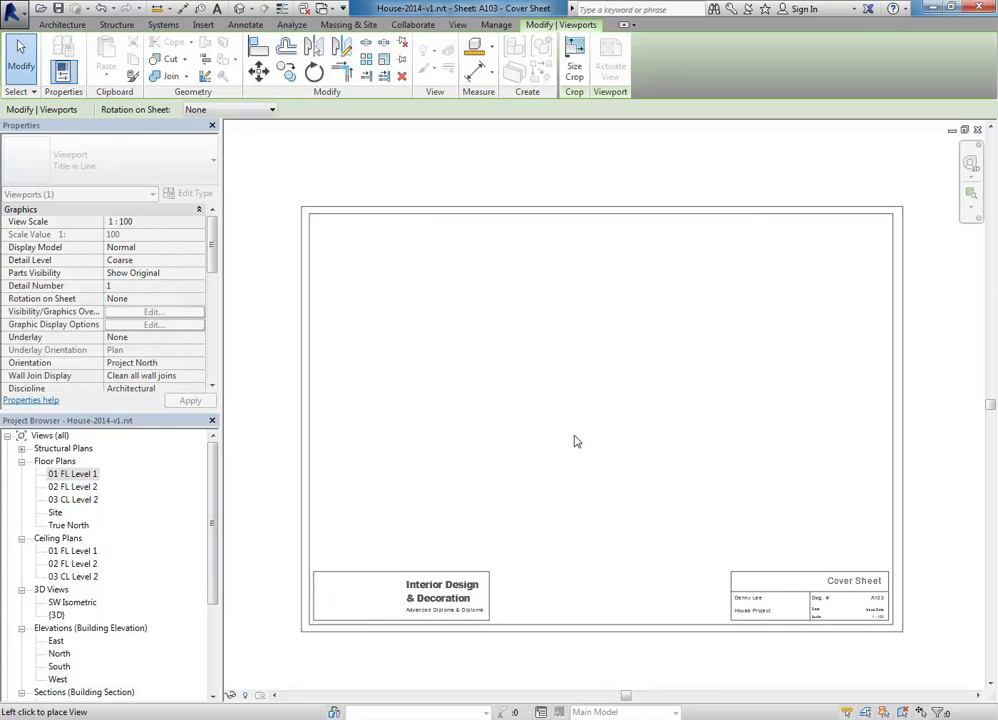
{"action": "left_click", "coordinate": [665, 408]}
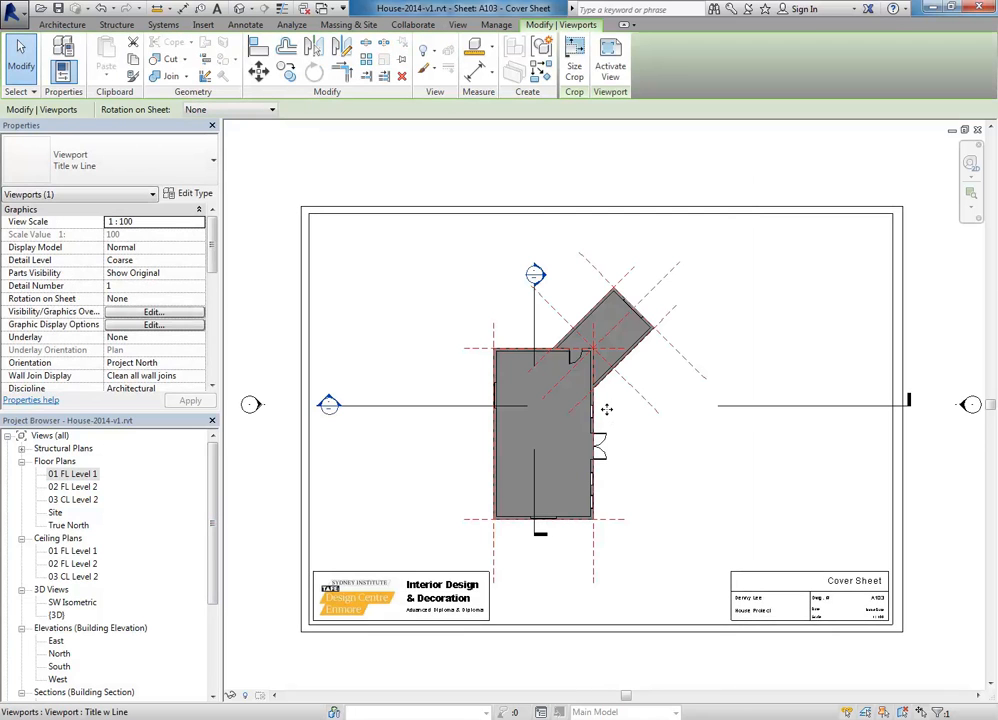
{"action": "scroll", "coordinate": [604, 408], "scroll_direction": "down", "scroll_amount": 3}
{"action": "scroll", "coordinate": [604, 413], "scroll_direction": "up", "scroll_amount": 1}
{"action": "scroll", "coordinate": [598, 406], "scroll_direction": "down", "scroll_amount": 2}
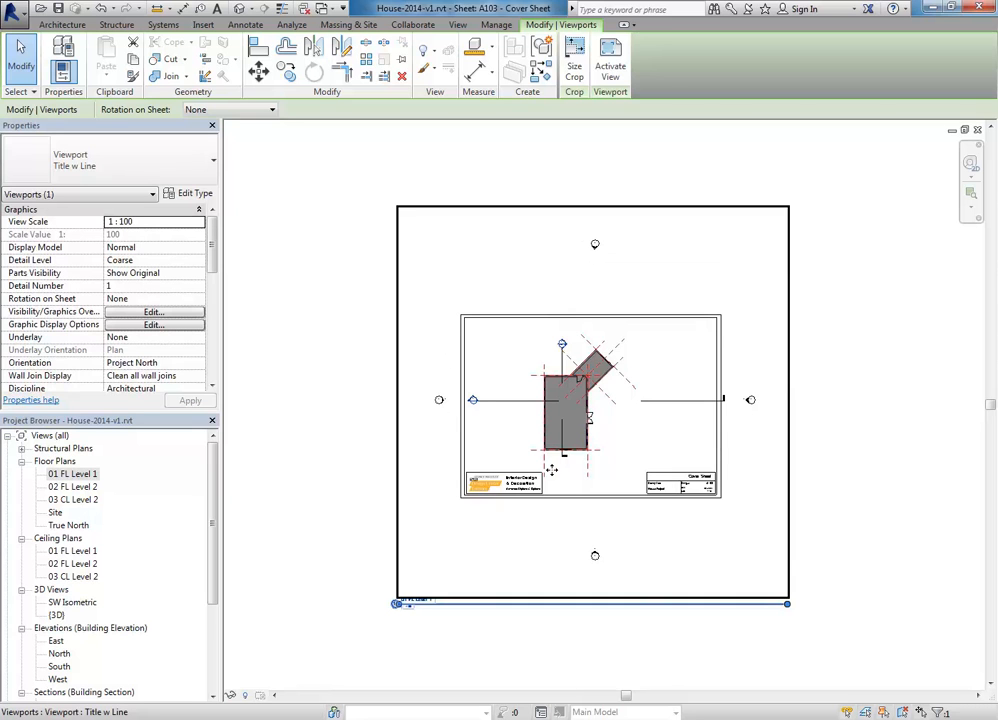
{"action": "scroll", "coordinate": [541, 400], "scroll_direction": "up", "scroll_amount": 5}
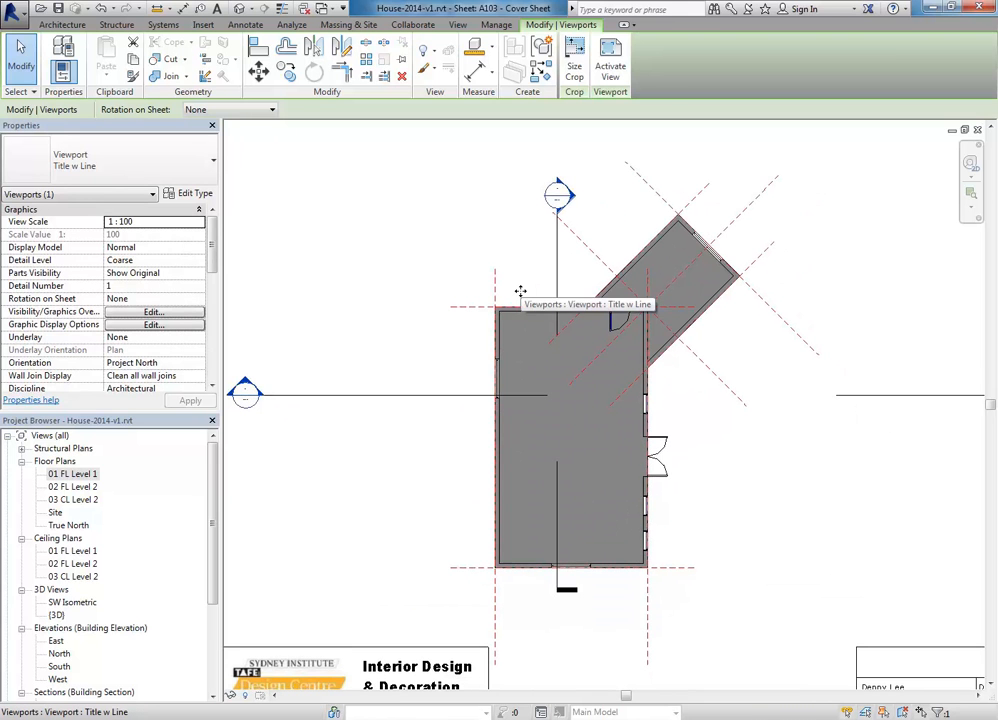
{"action": "scroll", "coordinate": [520, 291], "scroll_direction": "down", "scroll_amount": 4}
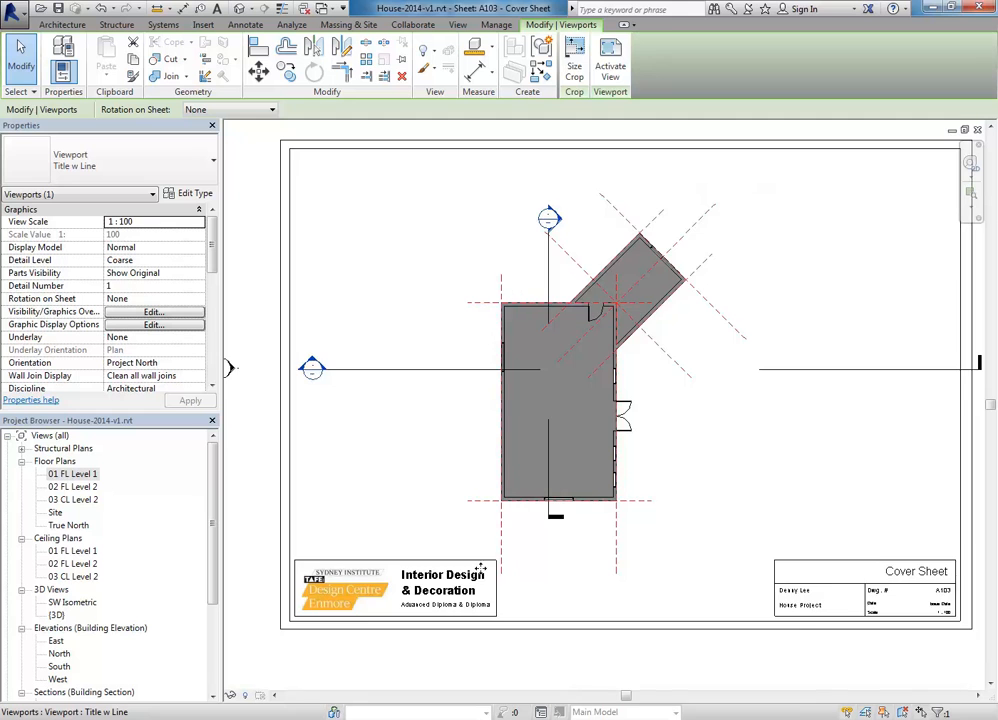
{"action": "scroll", "coordinate": [478, 571], "scroll_direction": "down", "scroll_amount": 1}
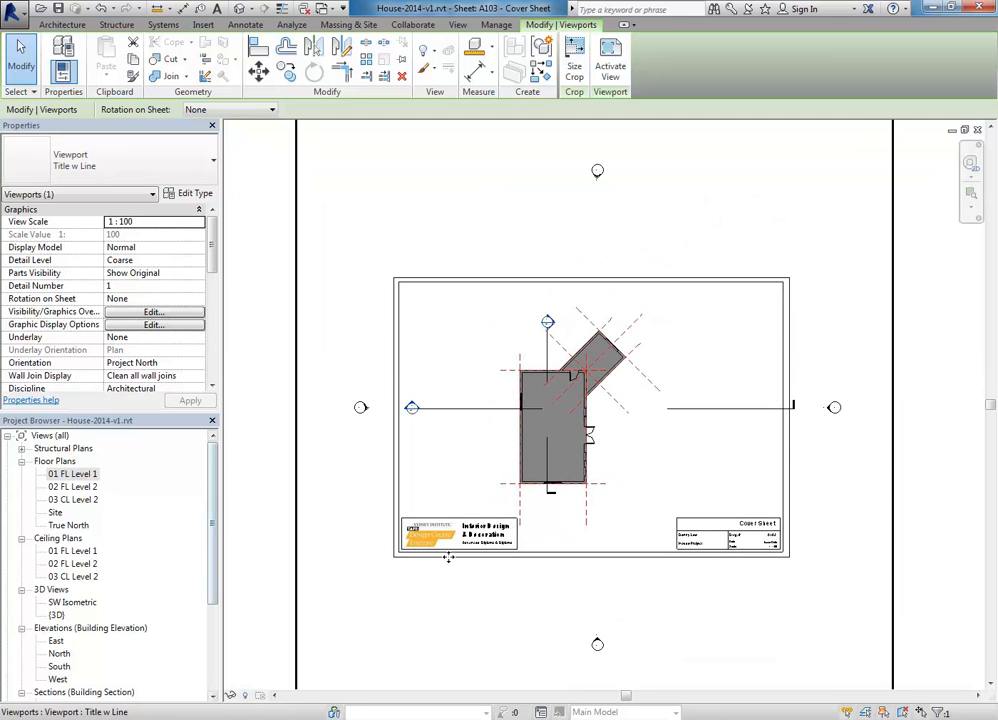
{"action": "scroll", "coordinate": [426, 463], "scroll_direction": "down", "scroll_amount": 3}
{"action": "middle_click_drag", "start_coordinate": [426, 463], "coordinate": [459, 428]}
{"action": "middle_click_drag", "start_coordinate": [411, 520], "coordinate": [393, 537]}
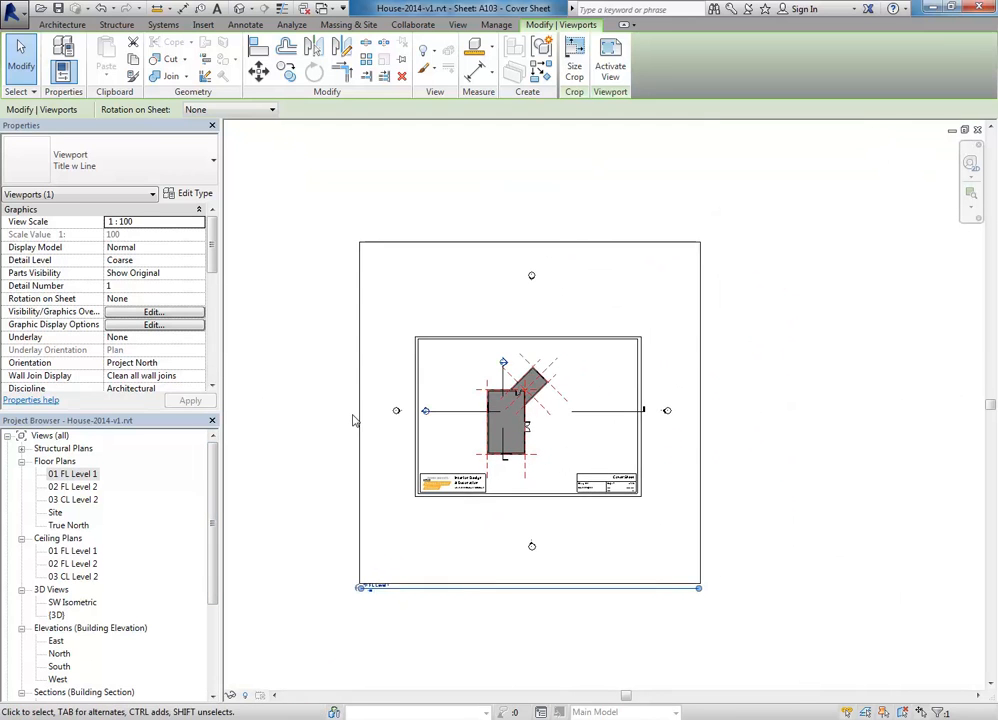
{"action": "left_click", "coordinate": [278, 493]}
{"action": "left_click", "coordinate": [375, 493]}
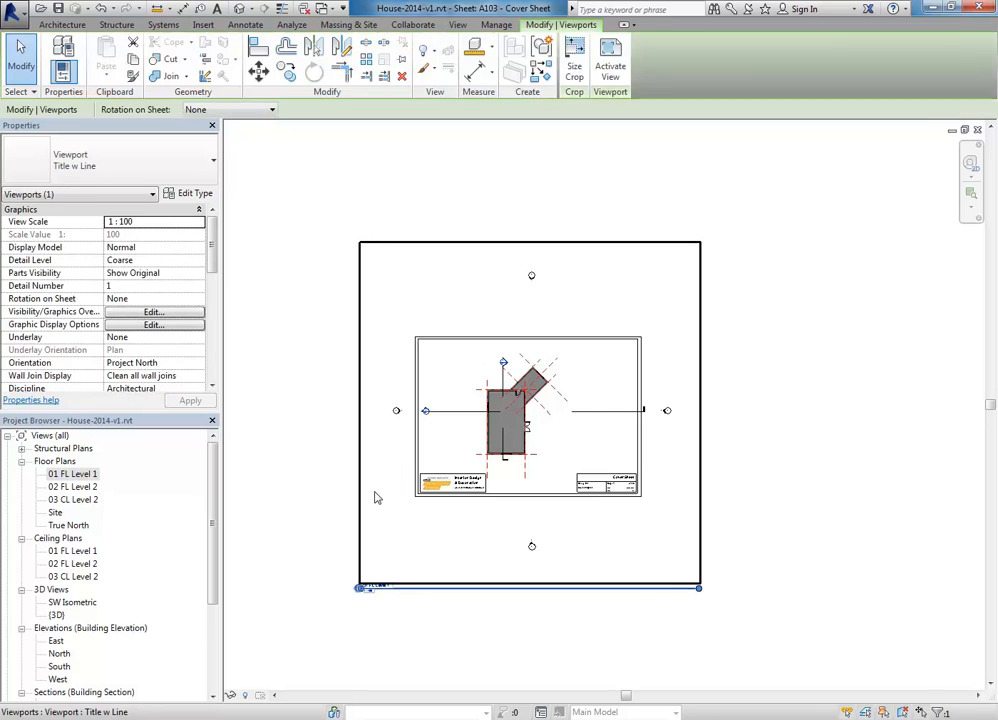
{"action": "left_click", "coordinate": [347, 416]}
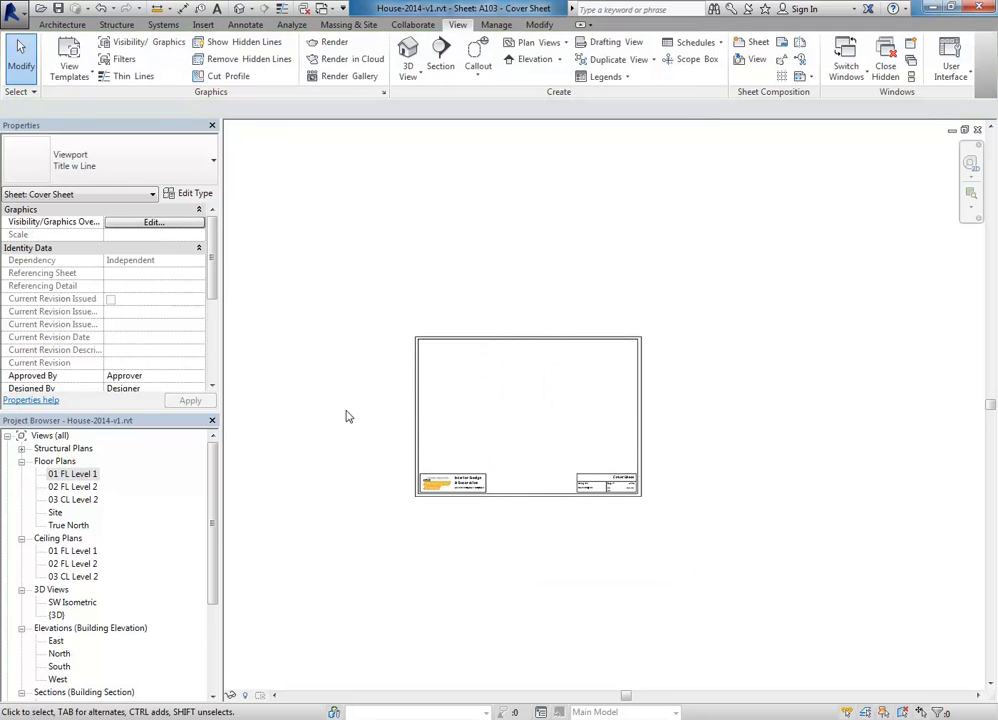
Step: Open the 01 FL Level 1 floor plan and duplicate it with detailing
{"action": "double_click", "coordinate": [66, 474]}
{"action": "middle_click_drag", "start_coordinate": [428, 309], "coordinate": [389, 313]}
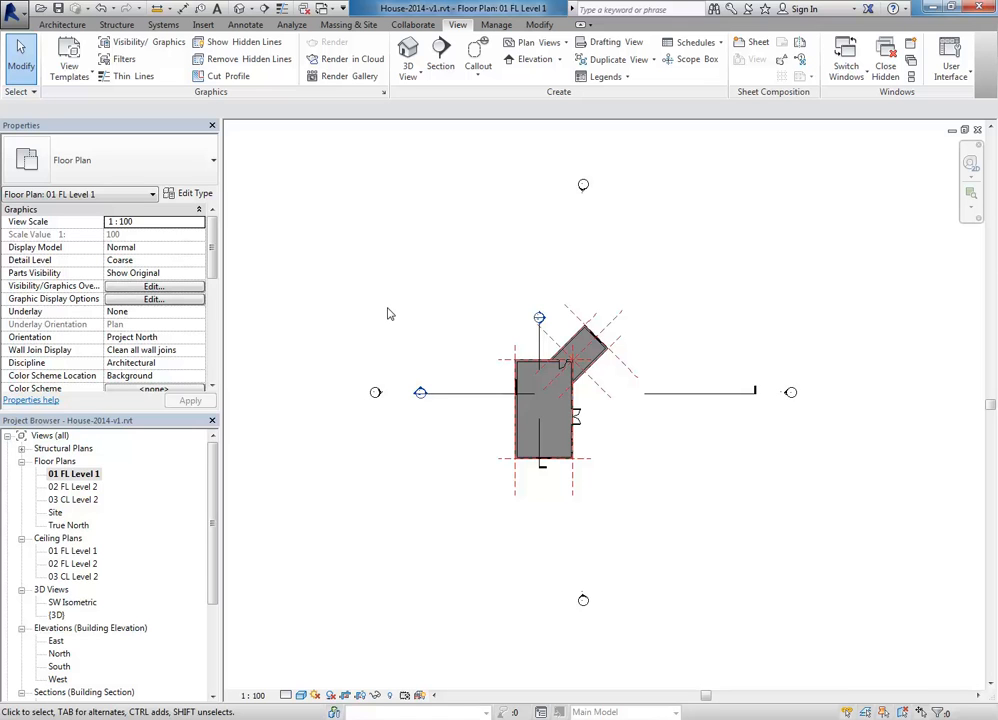
{"action": "middle_click_drag", "start_coordinate": [389, 314], "coordinate": [378, 311]}
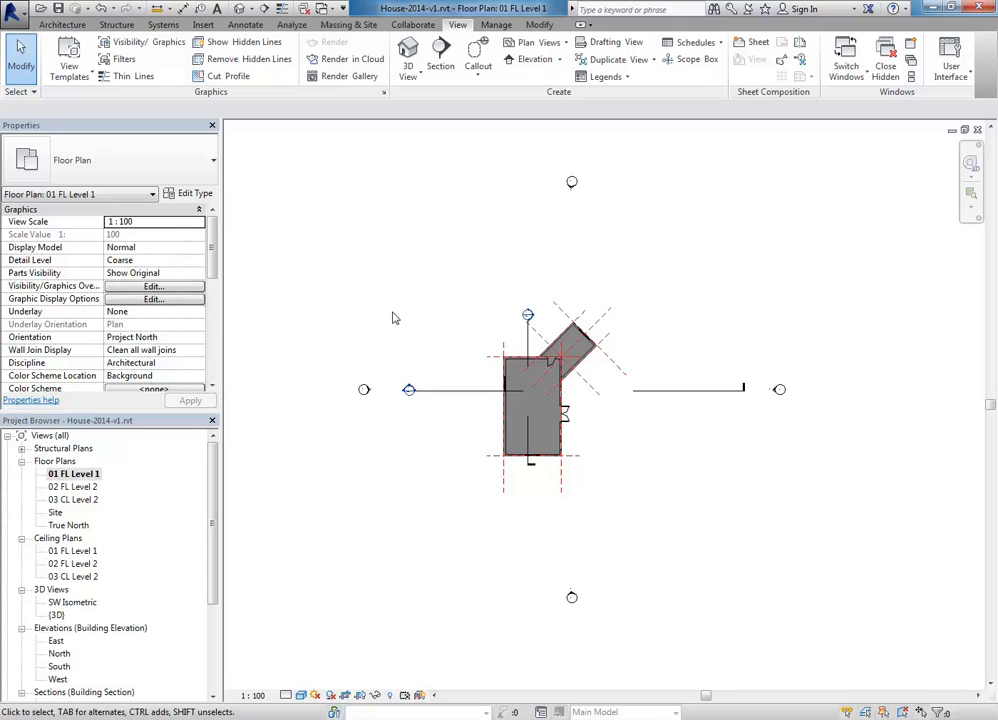
{"action": "right_click", "coordinate": [84, 484]}
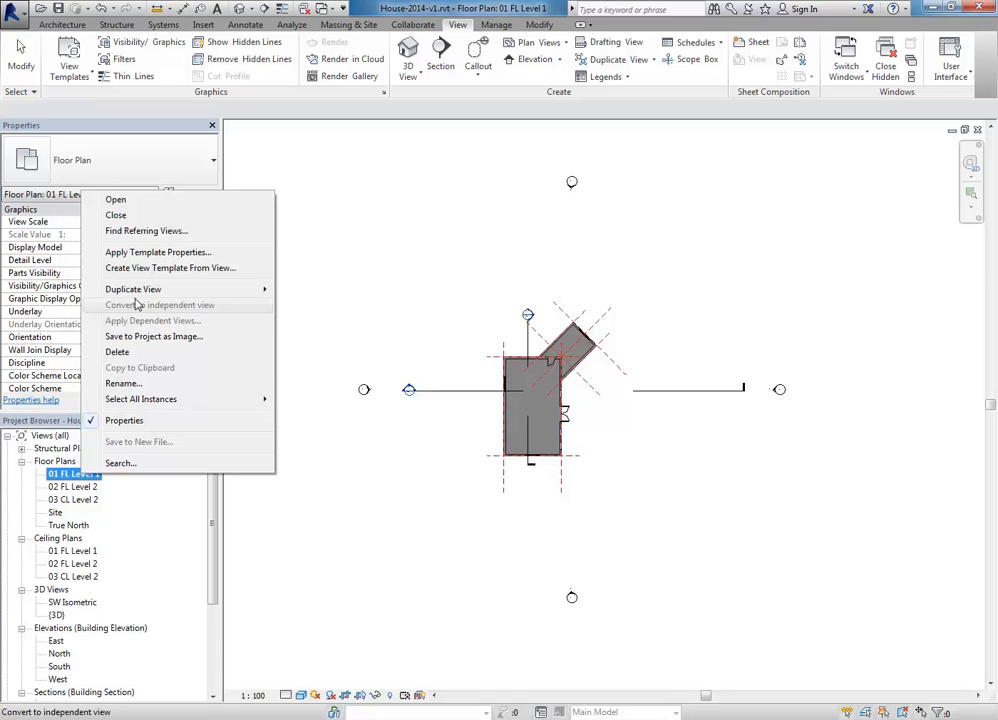
{"action": "mouse_move", "coordinate": [136, 293]}
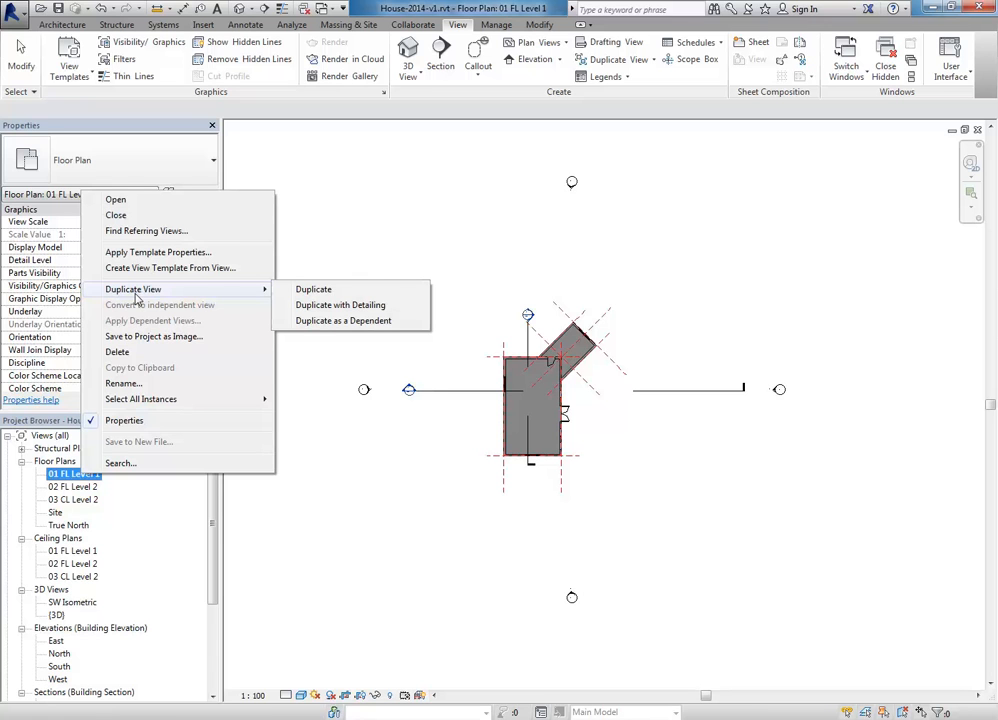
{"action": "left_click", "coordinate": [323, 305]}
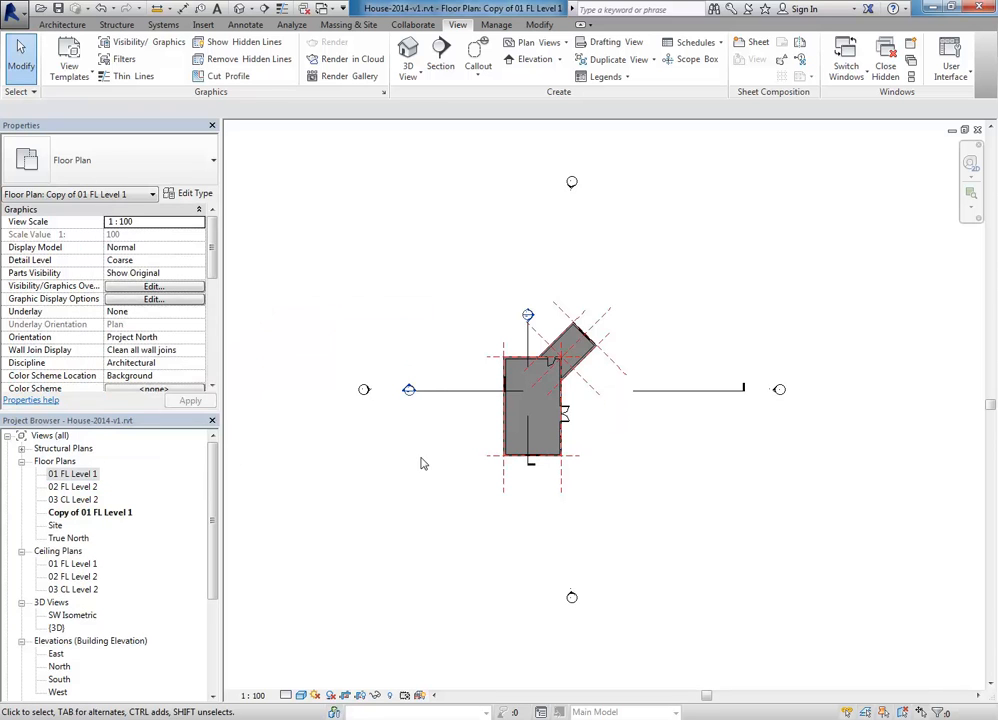
Step: Compare the original 01 FL Level 1 plan with the Copy of 01 FL Level 1 view
{"action": "double_click", "coordinate": [73, 475]}
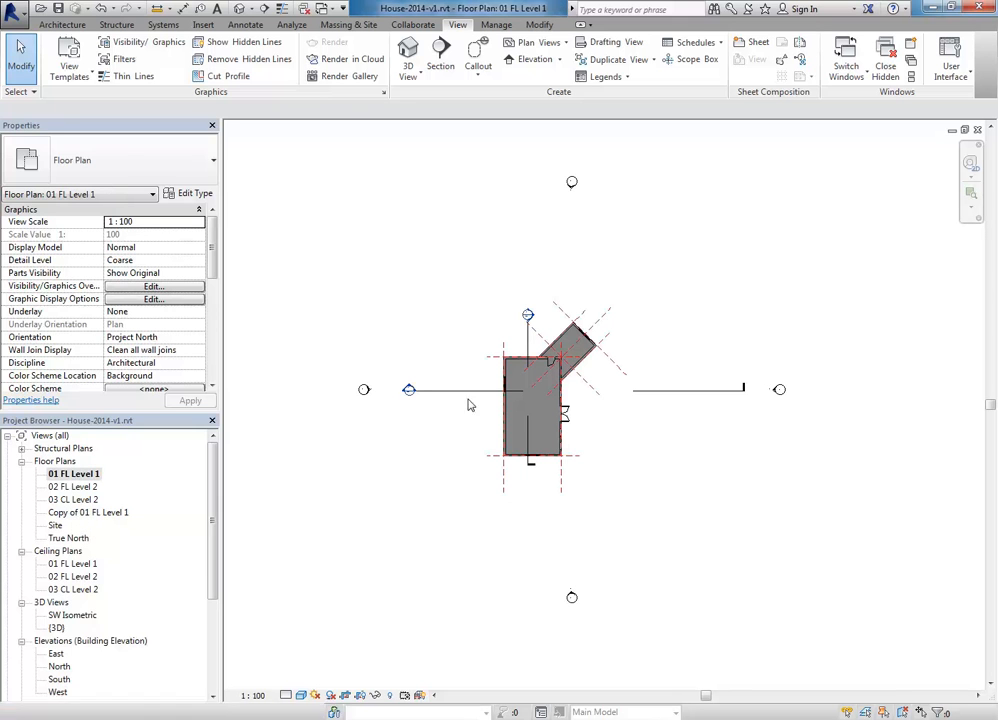
{"action": "scroll", "coordinate": [536, 398], "scroll_direction": "up", "scroll_amount": 1}
{"action": "scroll", "coordinate": [536, 398], "scroll_direction": "up", "scroll_amount": 3}
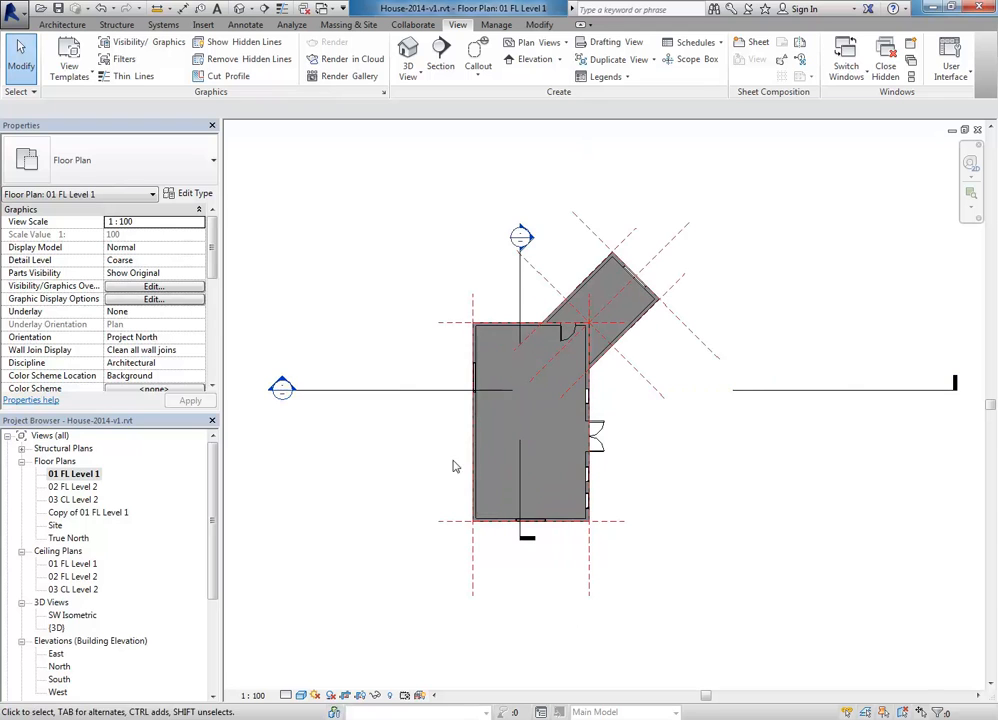
{"action": "left_click", "coordinate": [470, 450]}
{"action": "left_click", "coordinate": [309, 514]}
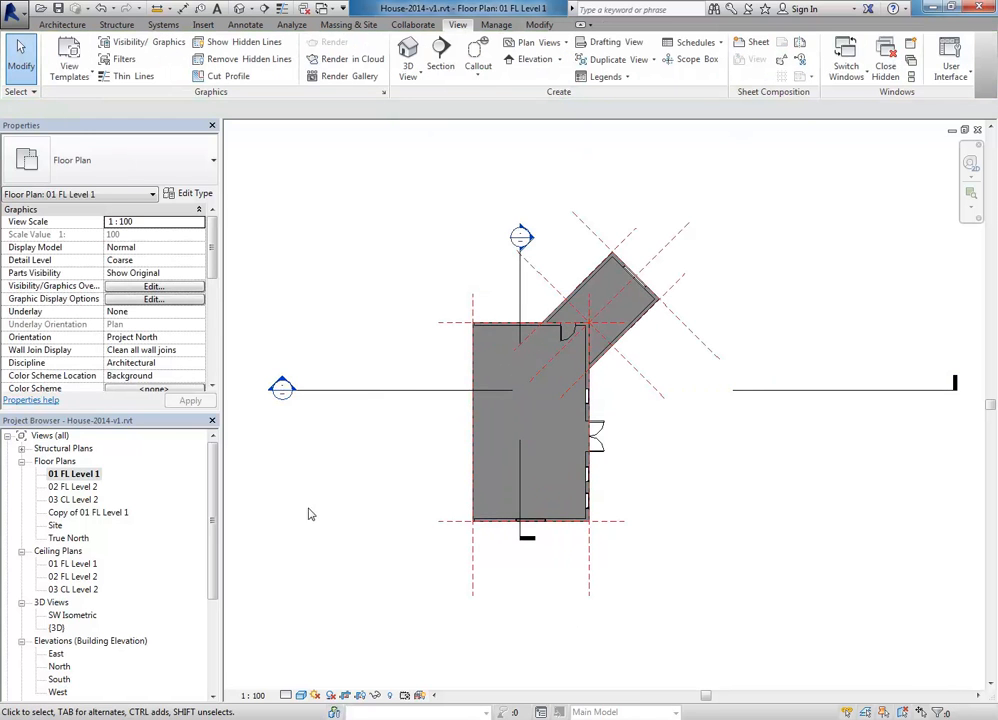
{"action": "double_click", "coordinate": [103, 514]}
{"action": "scroll", "coordinate": [438, 320], "scroll_direction": "up", "scroll_amount": 5}
{"action": "scroll", "coordinate": [547, 403], "scroll_direction": "up", "scroll_amount": 3}
{"action": "middle_click_drag", "start_coordinate": [533, 418], "coordinate": [481, 443]}
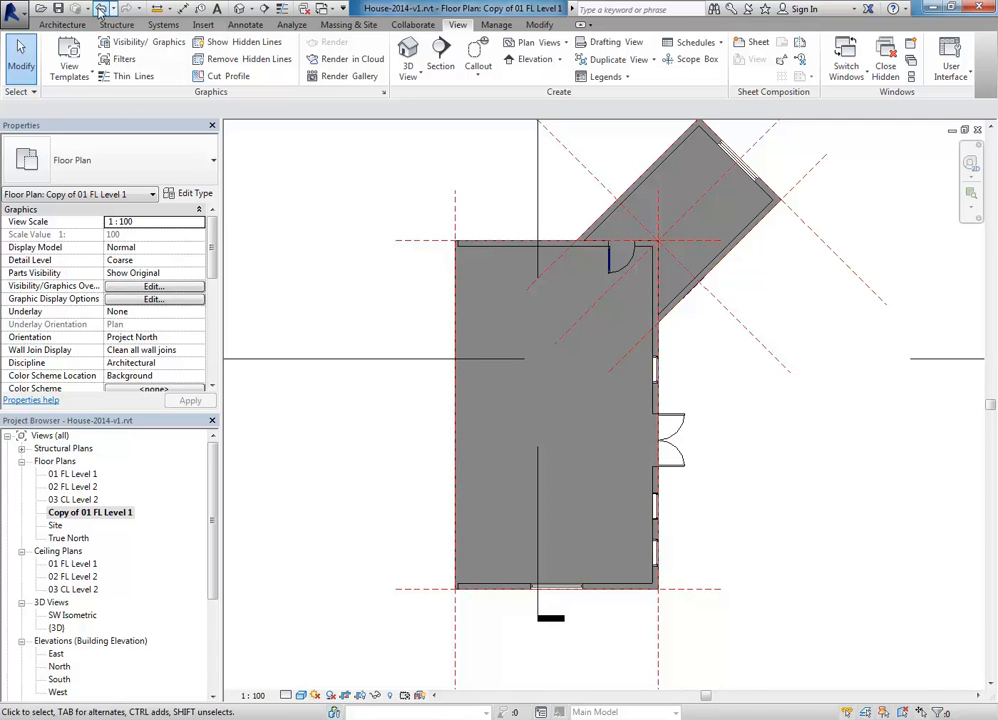
{"action": "scroll", "coordinate": [408, 433], "scroll_direction": "down", "scroll_amount": 1}
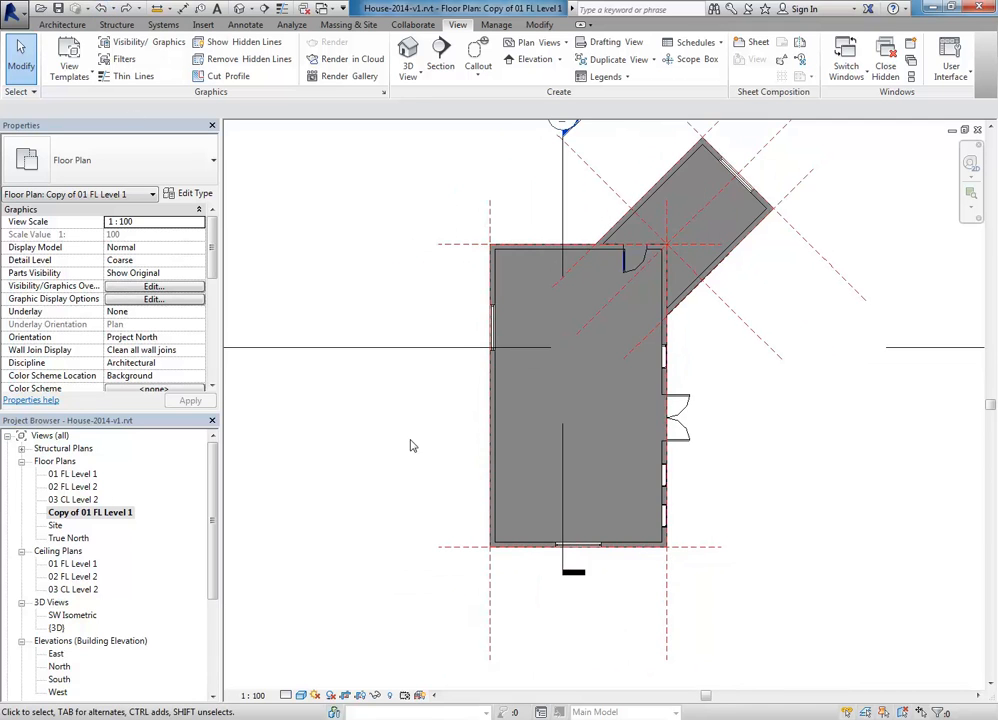
{"action": "scroll", "coordinate": [381, 450], "scroll_direction": "down", "scroll_amount": 2}
Step: Rename Copy of 01 FL Level 1 to Ground Floor Plan and recentre the plan
{"action": "right_click", "coordinate": [91, 514]}
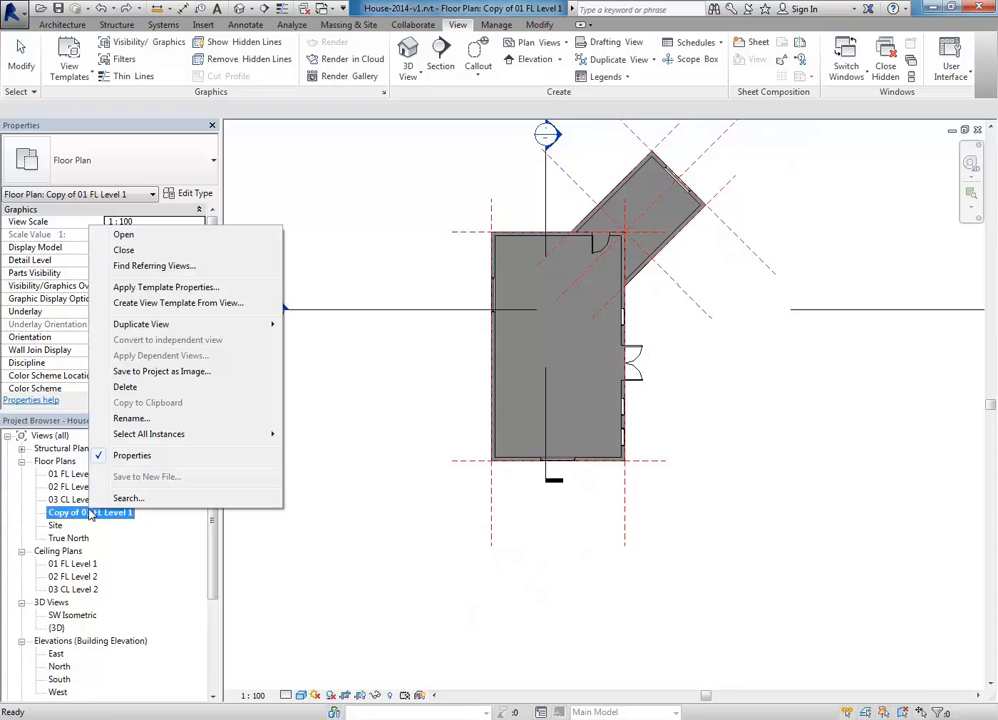
{"action": "left_click", "coordinate": [130, 418]}
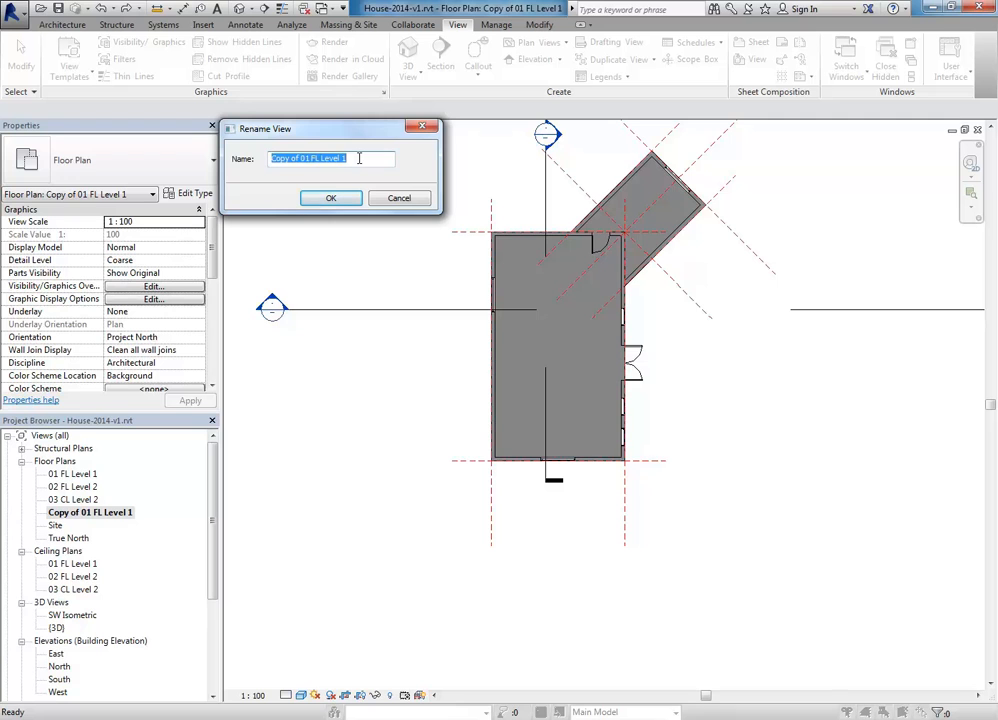
{"action": "type", "text": "Ground Floor Plan"}
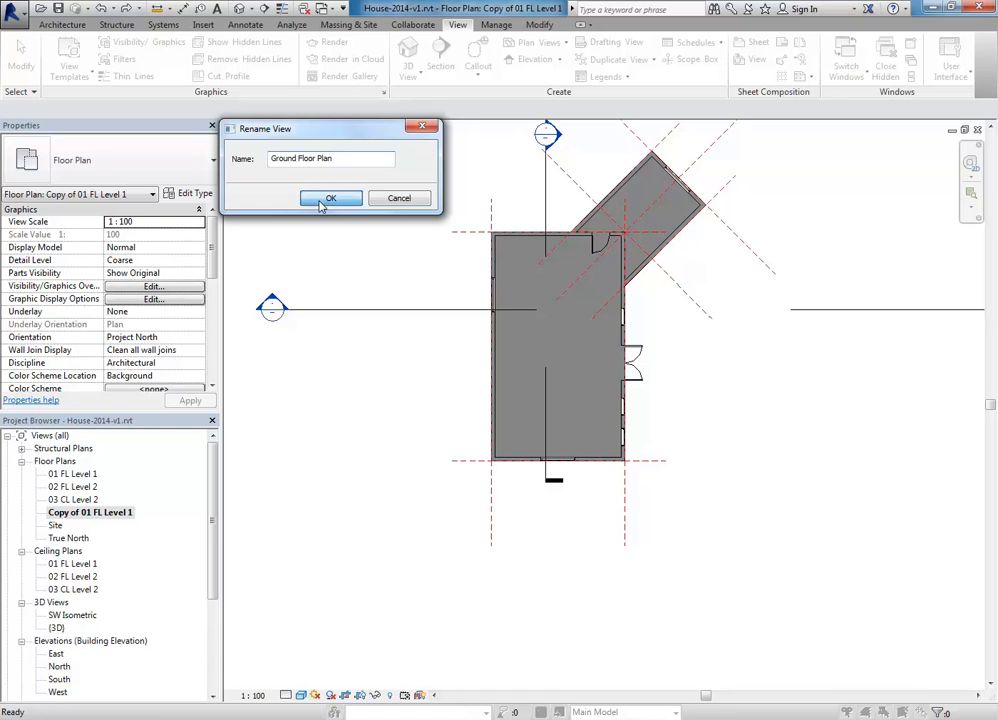
{"action": "left_click", "coordinate": [320, 204]}
{"action": "scroll", "coordinate": [372, 256], "scroll_direction": "down", "scroll_amount": 2}
{"action": "middle_click_drag", "start_coordinate": [382, 262], "coordinate": [434, 268]}
{"action": "middle_click_drag", "start_coordinate": [532, 508], "coordinate": [543, 550]}
{"action": "scroll", "coordinate": [499, 526], "scroll_direction": "down", "scroll_amount": 1}
{"action": "middle_click_drag", "start_coordinate": [560, 623], "coordinate": [542, 638]}
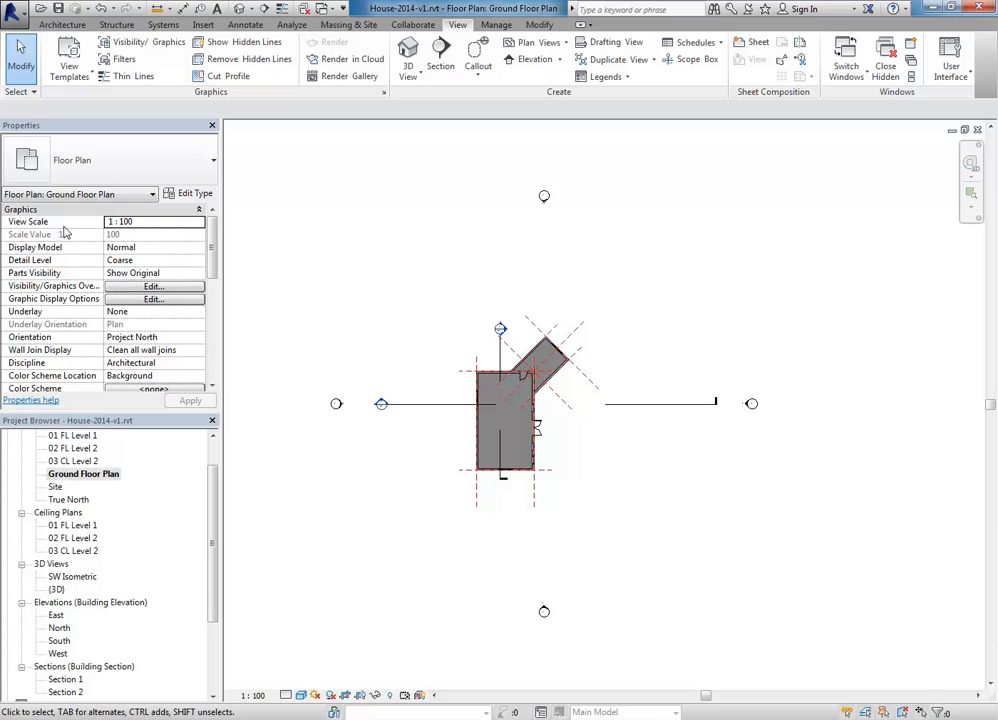
{"action": "left_click", "coordinate": [134, 289]}
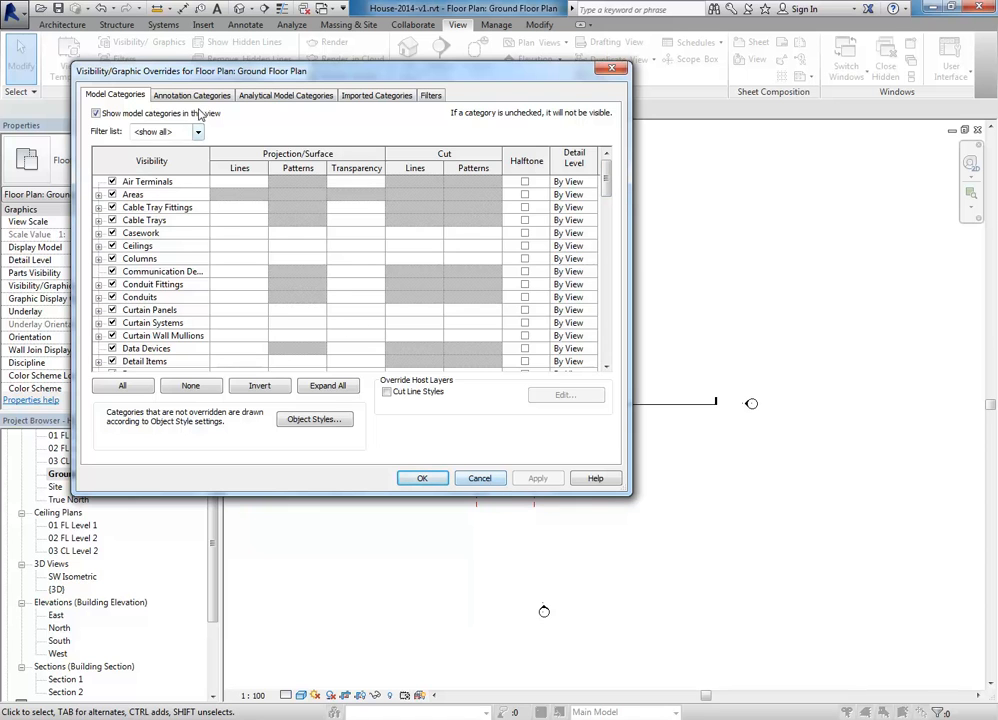
{"action": "left_click", "coordinate": [160, 96]}
{"action": "left_click", "coordinate": [113, 96]}
{"action": "left_click", "coordinate": [170, 96]}
{"action": "left_click", "coordinate": [245, 96]}
{"action": "left_click", "coordinate": [112, 95]}
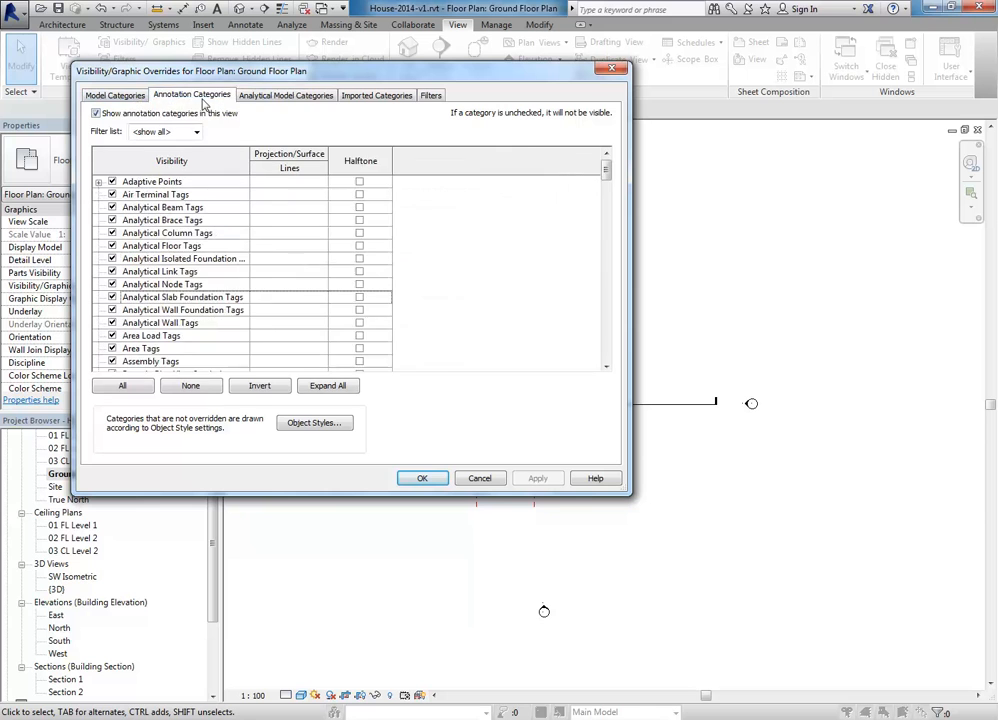
{"action": "left_click", "coordinate": [490, 480]}
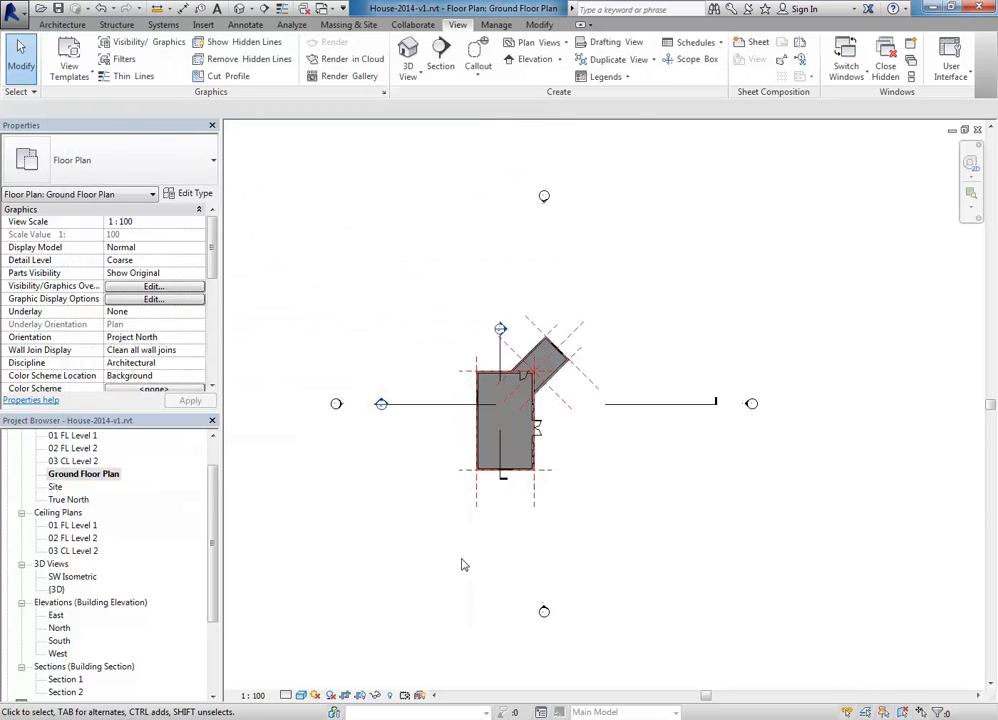
Step: Hide all elevation markers in the Ground Floor Plan view
{"action": "left_click", "coordinate": [531, 605]}
{"action": "middle_click_drag", "start_coordinate": [470, 541], "coordinate": [487, 513]}
{"action": "scroll", "coordinate": [487, 513], "scroll_direction": "up", "scroll_amount": 2}
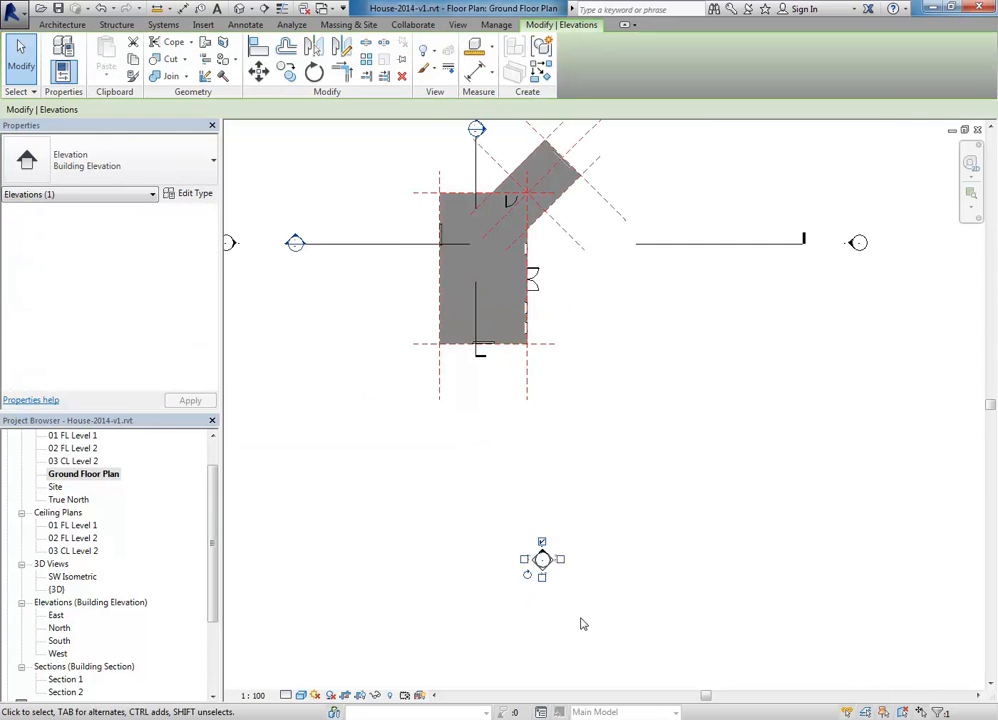
{"action": "right_click", "coordinate": [547, 573]}
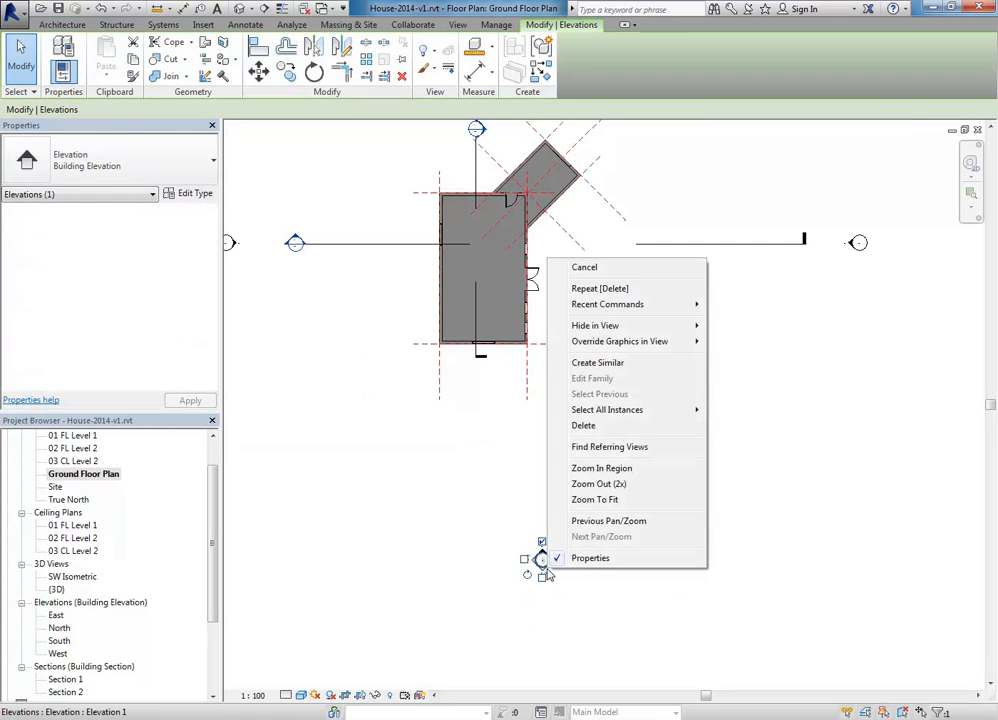
{"action": "mouse_move", "coordinate": [581, 331]}
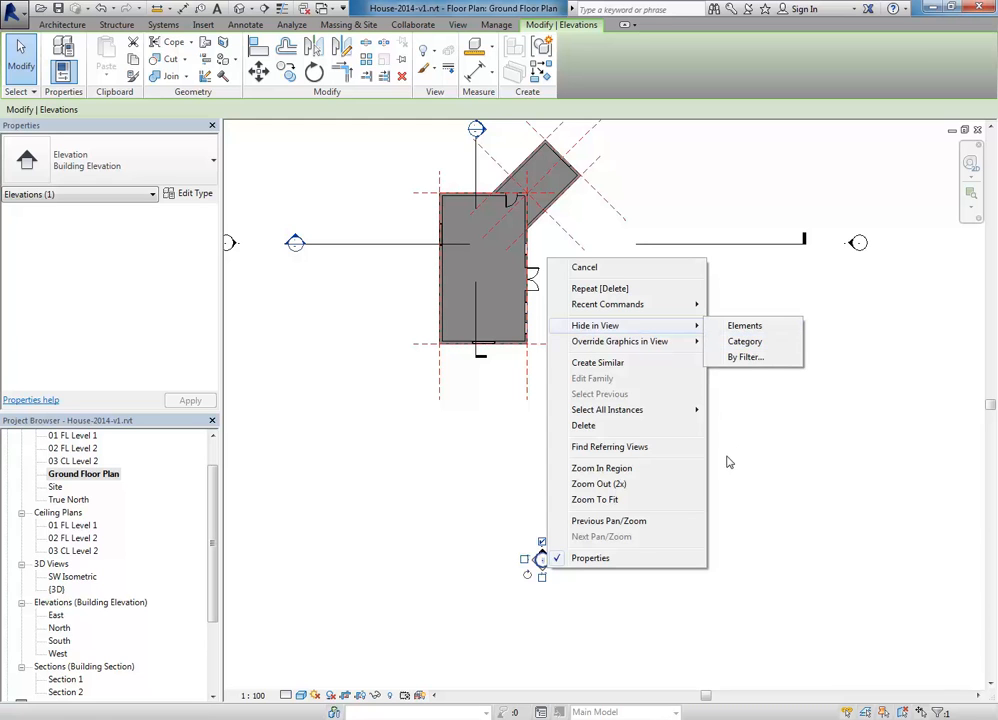
{"action": "left_click", "coordinate": [748, 343]}
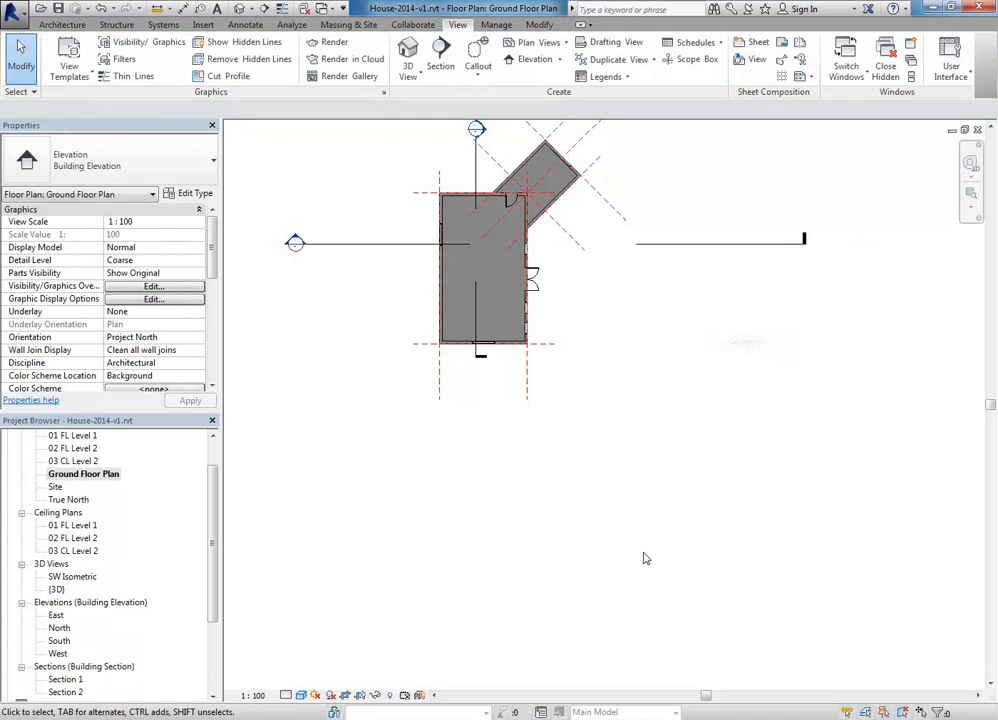
{"action": "middle_click_drag", "start_coordinate": [423, 439], "coordinate": [466, 531]}
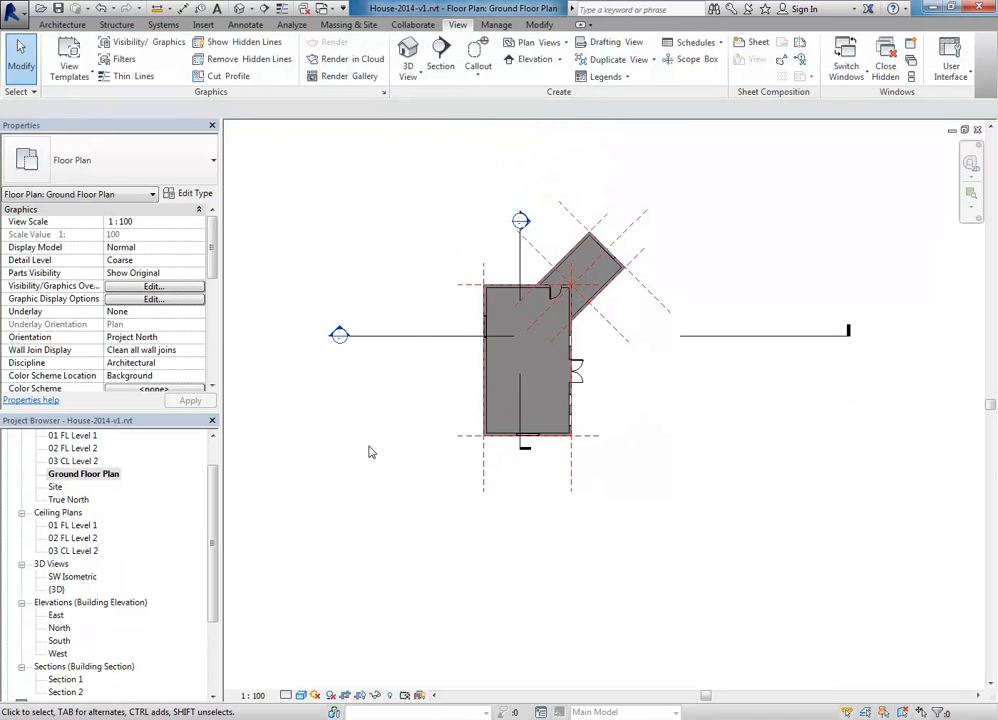
{"action": "scroll", "coordinate": [374, 450], "scroll_direction": "down", "scroll_amount": 1}
{"action": "middle_click_drag", "start_coordinate": [376, 454], "coordinate": [432, 517]}
{"action": "scroll", "coordinate": [396, 469], "scroll_direction": "down", "scroll_amount": 1}
{"action": "middle_click_drag", "start_coordinate": [397, 469], "coordinate": [410, 474]}
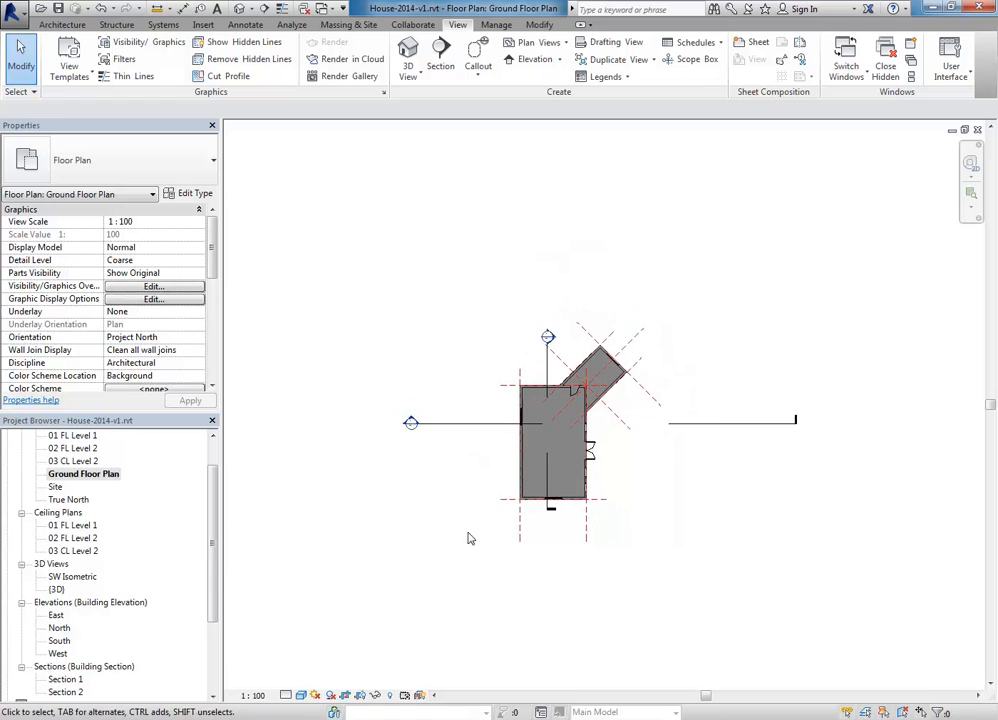
{"action": "scroll", "coordinate": [462, 497], "scroll_direction": "up", "scroll_amount": 1}
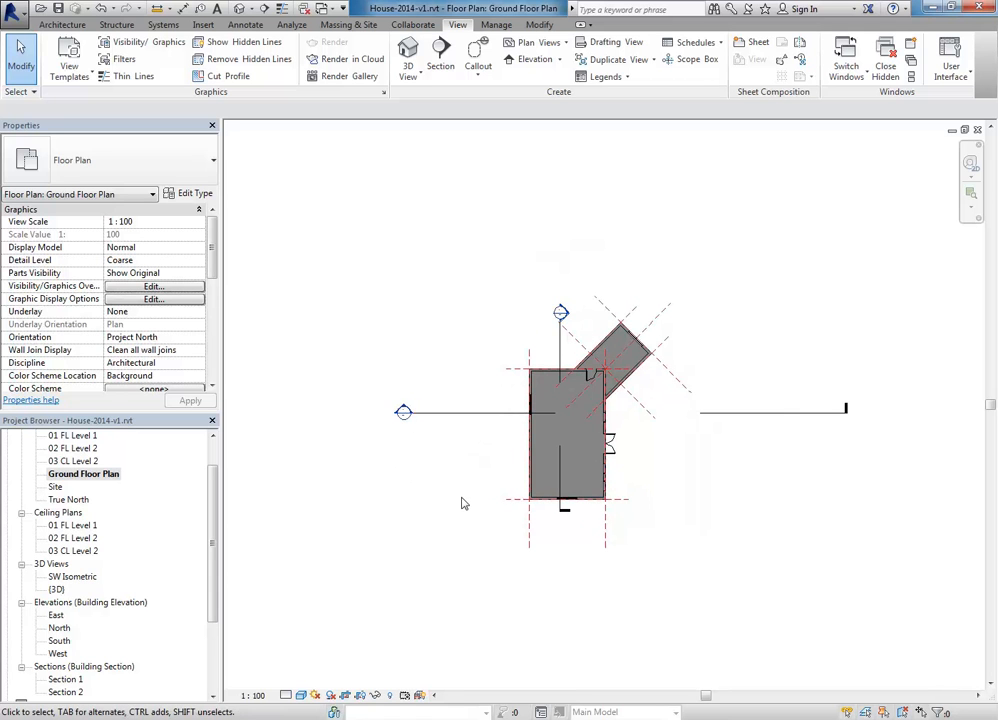
Step: Select the left reference plane and then the section line, clearing each without changes
{"action": "left_click", "coordinate": [530, 545]}
{"action": "scroll", "coordinate": [680, 465], "scroll_direction": "up", "scroll_amount": 1}
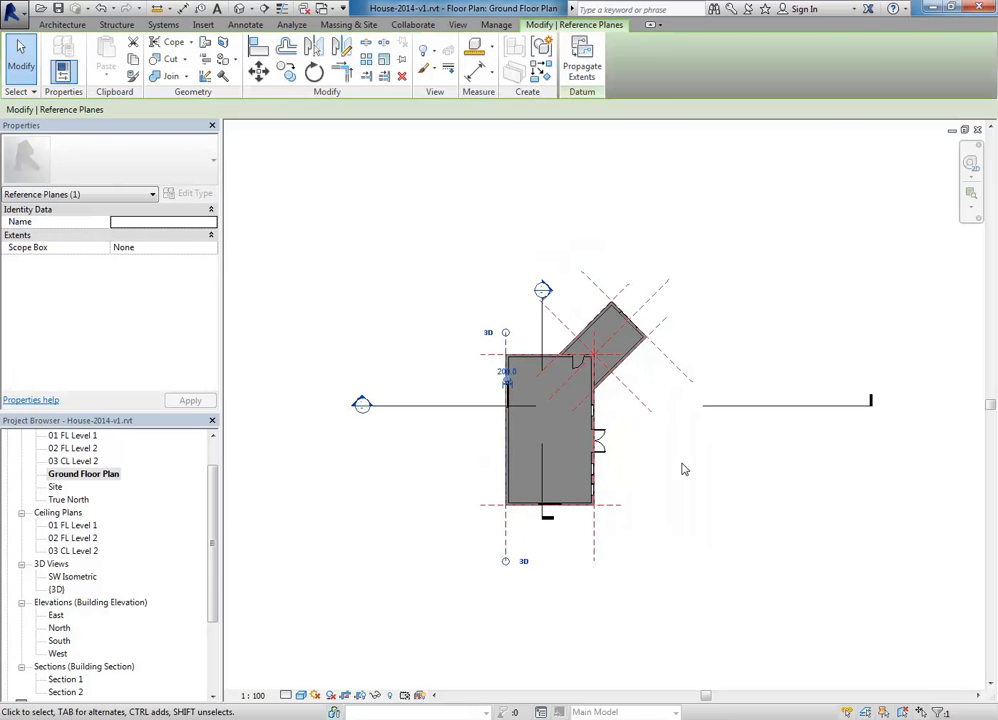
{"action": "key", "text": "Escape"}
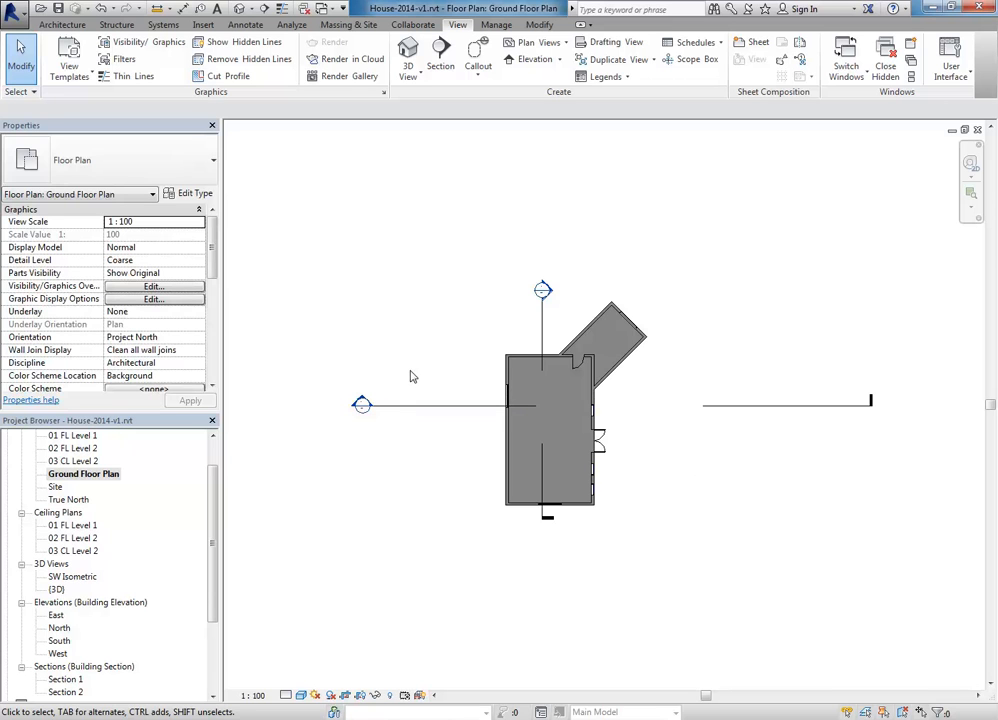
{"action": "scroll", "coordinate": [407, 377], "scroll_direction": "up", "scroll_amount": 2}
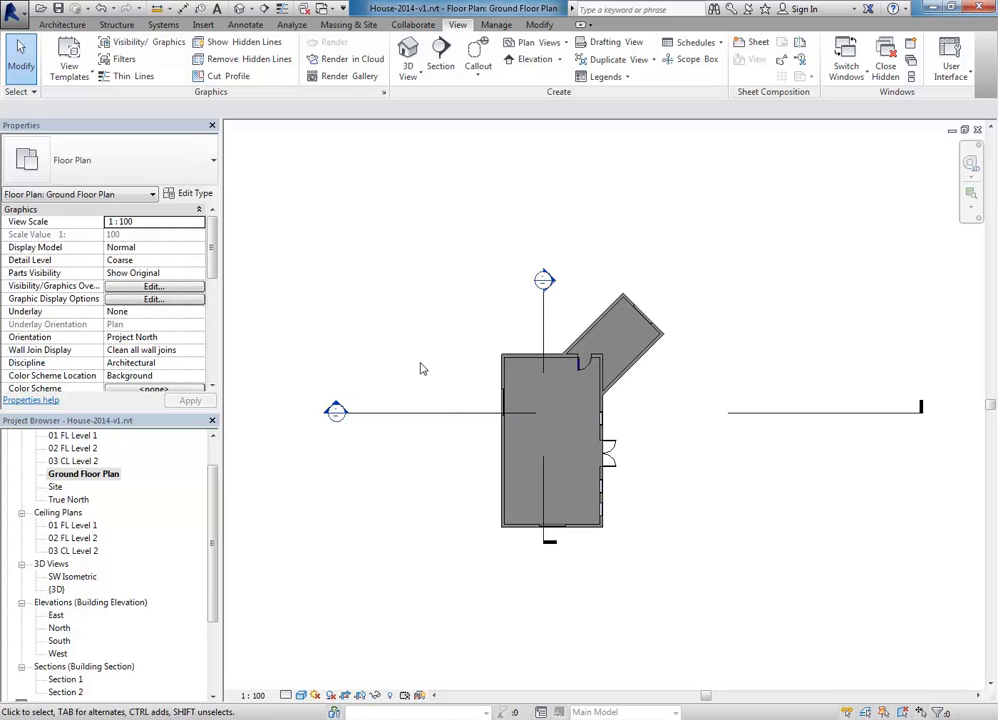
{"action": "middle_click_drag", "start_coordinate": [420, 368], "coordinate": [390, 368]}
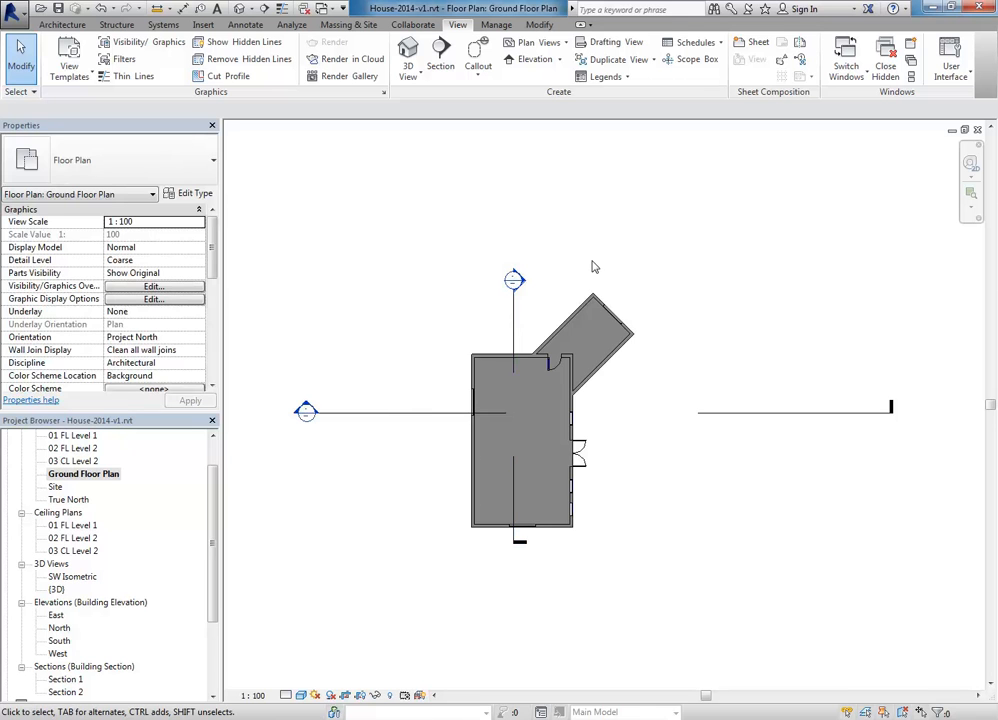
{"action": "left_click", "coordinate": [516, 328]}
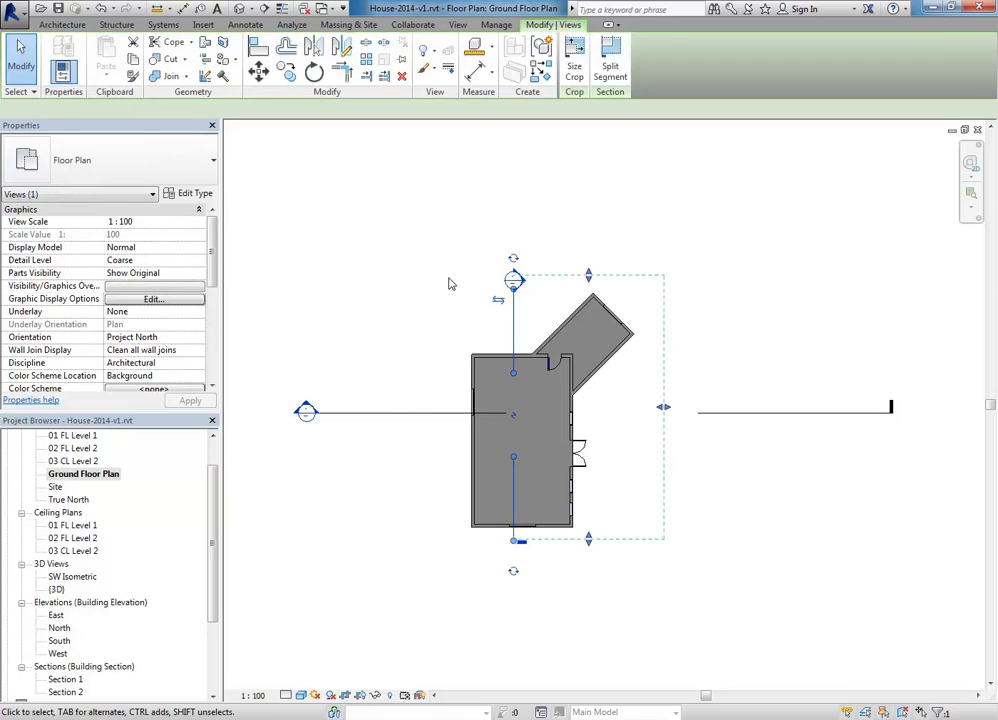
{"action": "right_click", "coordinate": [433, 225]}
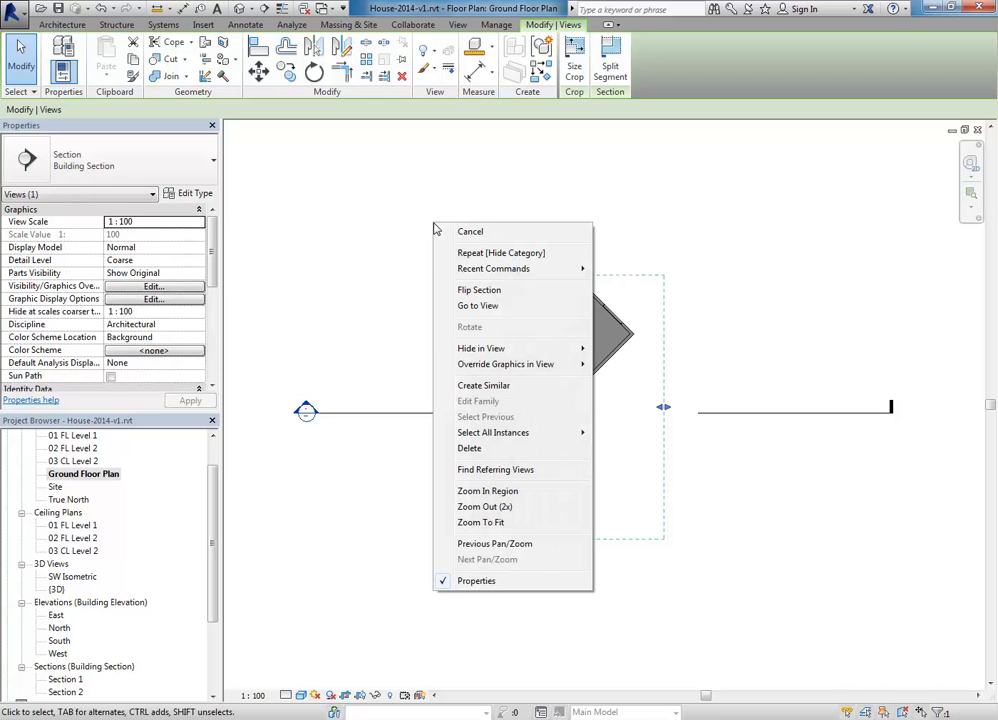
{"action": "mouse_move", "coordinate": [466, 349]}
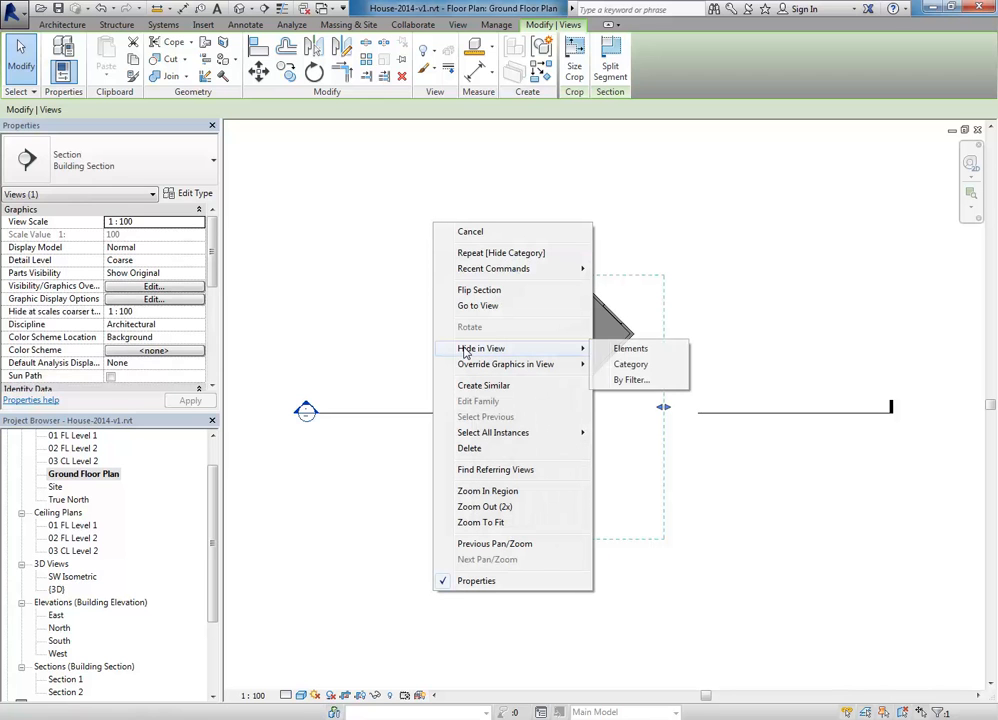
{"action": "left_click", "coordinate": [630, 349]}
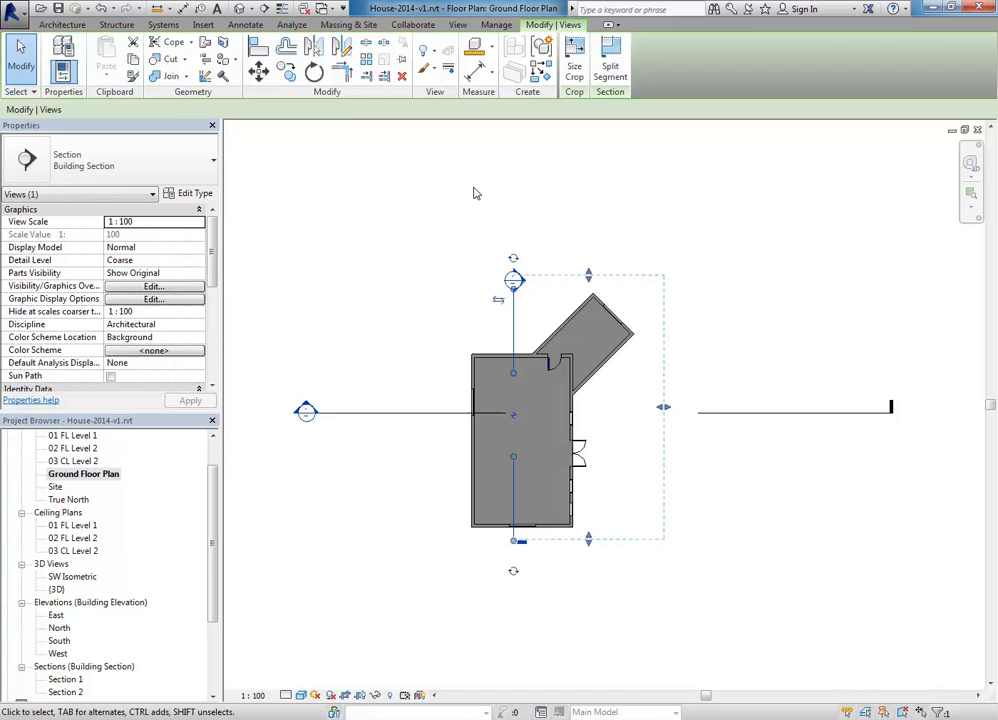
{"action": "key", "text": "Escape"}
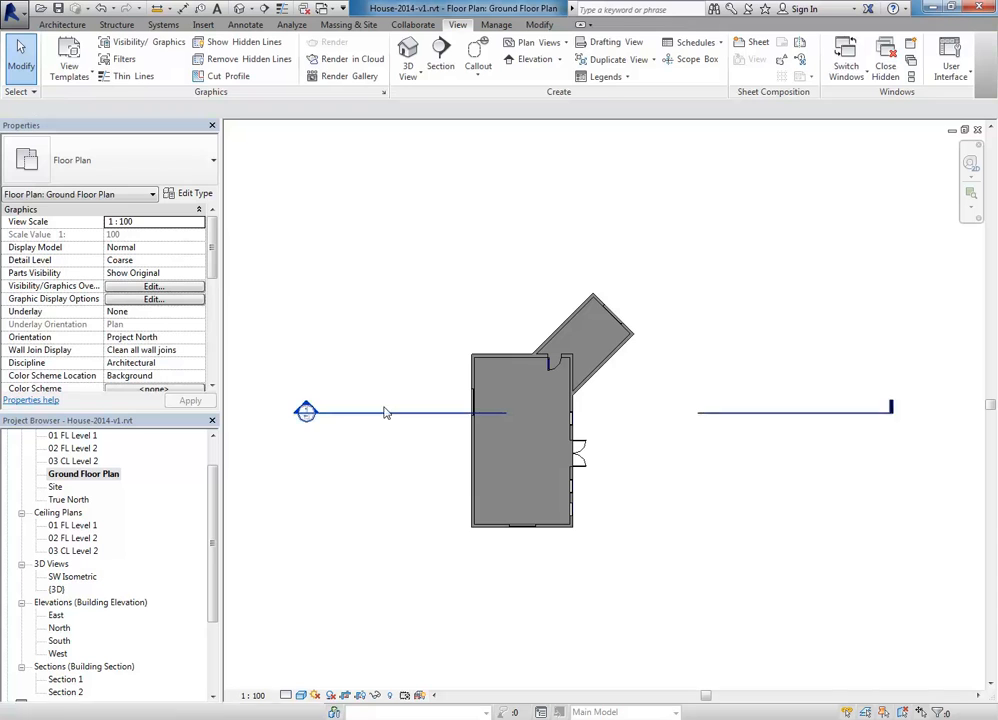
Step: Drag the section head and tail in to sit just beyond either side of the house
{"action": "left_click", "coordinate": [392, 413]}
{"action": "left_click_drag", "start_coordinate": [336, 414], "coordinate": [453, 413]}
{"action": "left_click_drag", "start_coordinate": [889, 414], "coordinate": [651, 408]}
{"action": "left_click", "coordinate": [516, 321]}
{"action": "scroll", "coordinate": [510, 314], "scroll_direction": "up", "scroll_amount": 1}
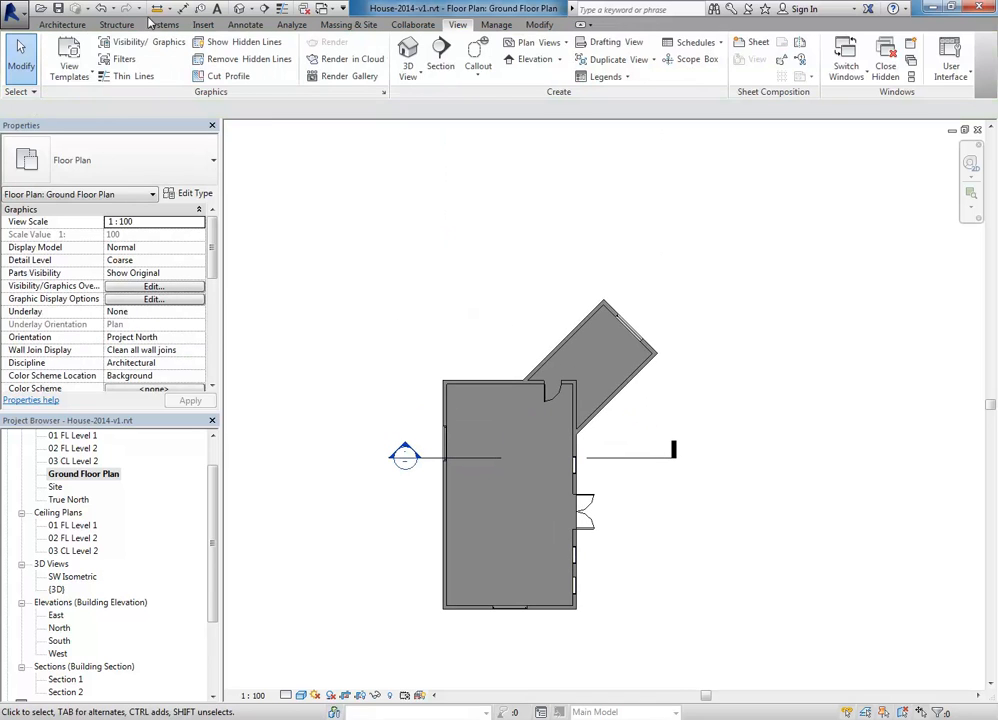
{"action": "left_click", "coordinate": [245, 24]}
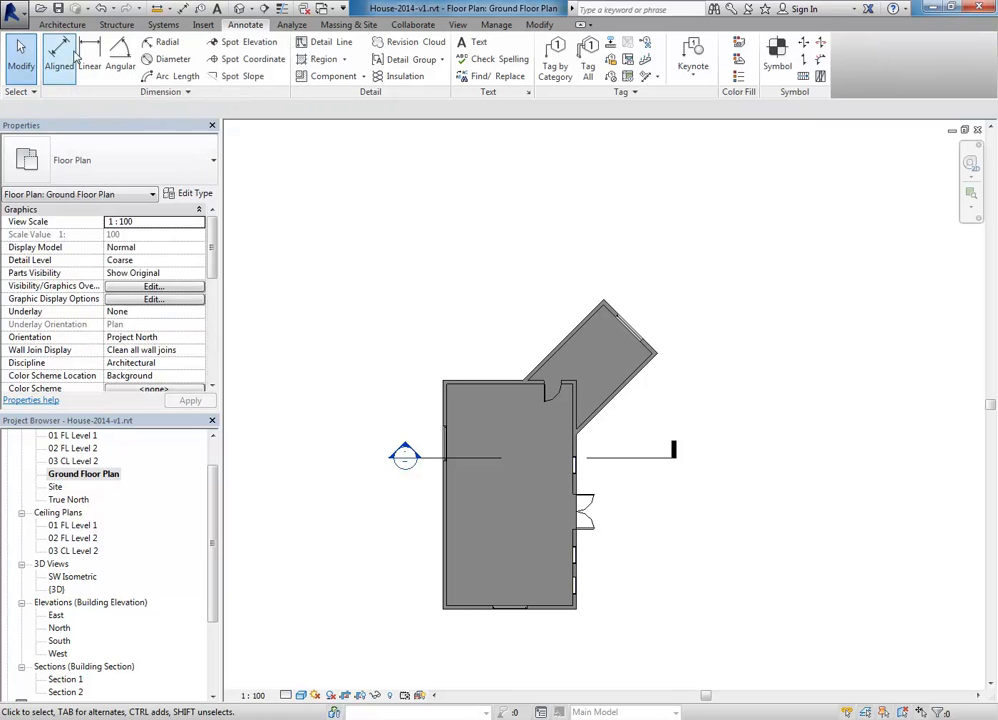
Step: Place an aligned 7000 overall dimension below the house, measuring to wall faces
{"action": "left_click", "coordinate": [59, 57]}
{"action": "scroll", "coordinate": [412, 513], "scroll_direction": "up", "scroll_amount": 3}
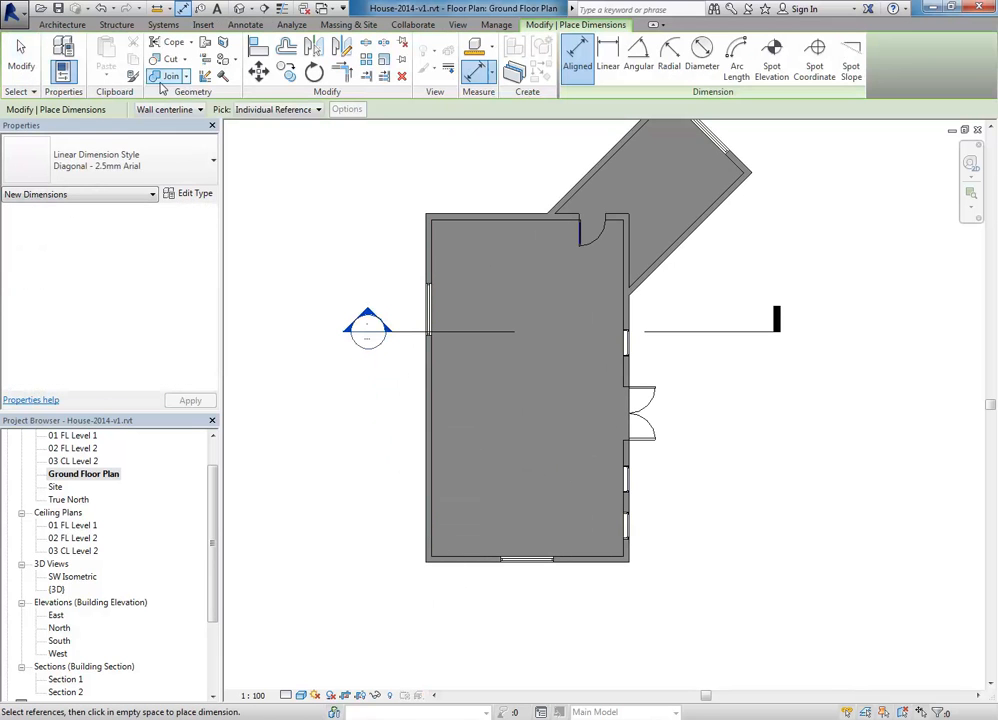
{"action": "left_click", "coordinate": [172, 111]}
{"action": "left_click", "coordinate": [152, 135]}
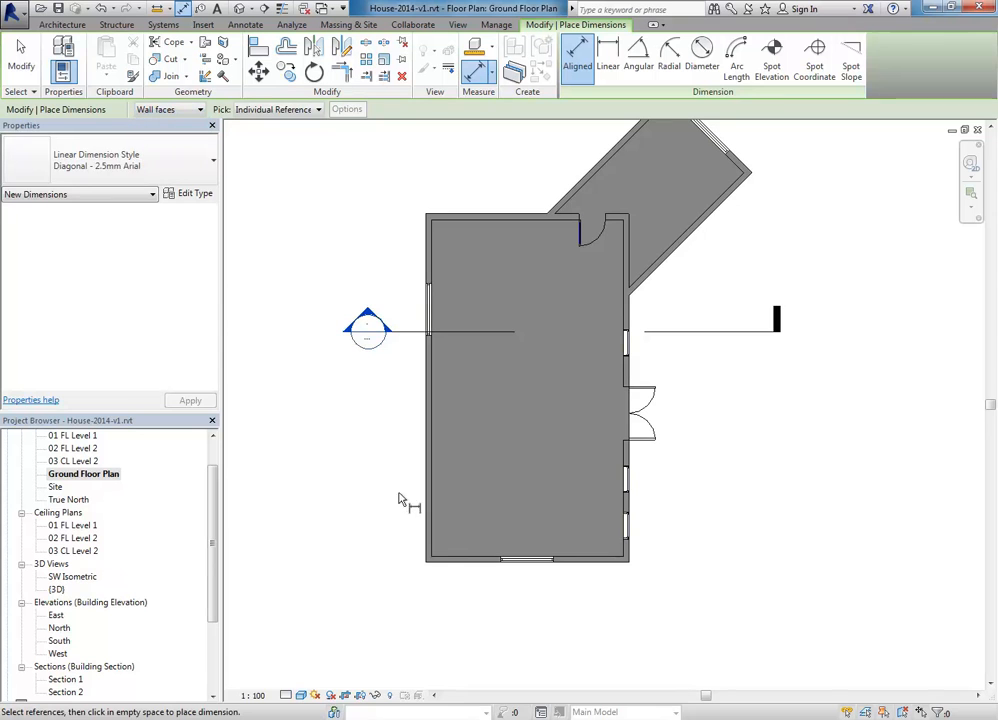
{"action": "scroll", "coordinate": [555, 584], "scroll_direction": "up", "scroll_amount": 2}
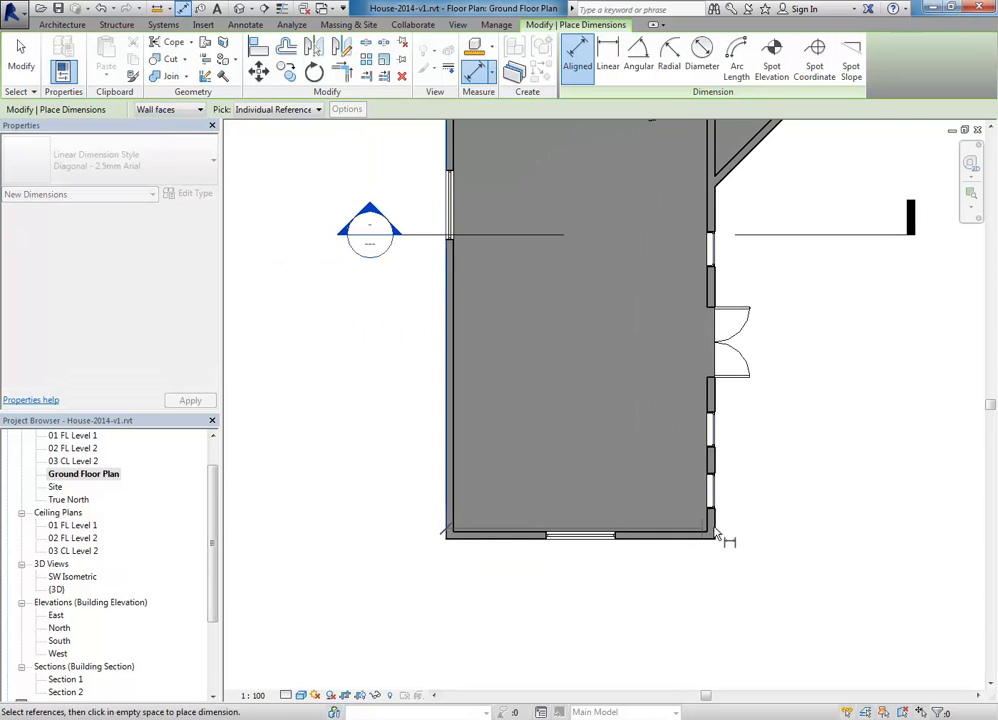
{"action": "left_click", "coordinate": [716, 533]}
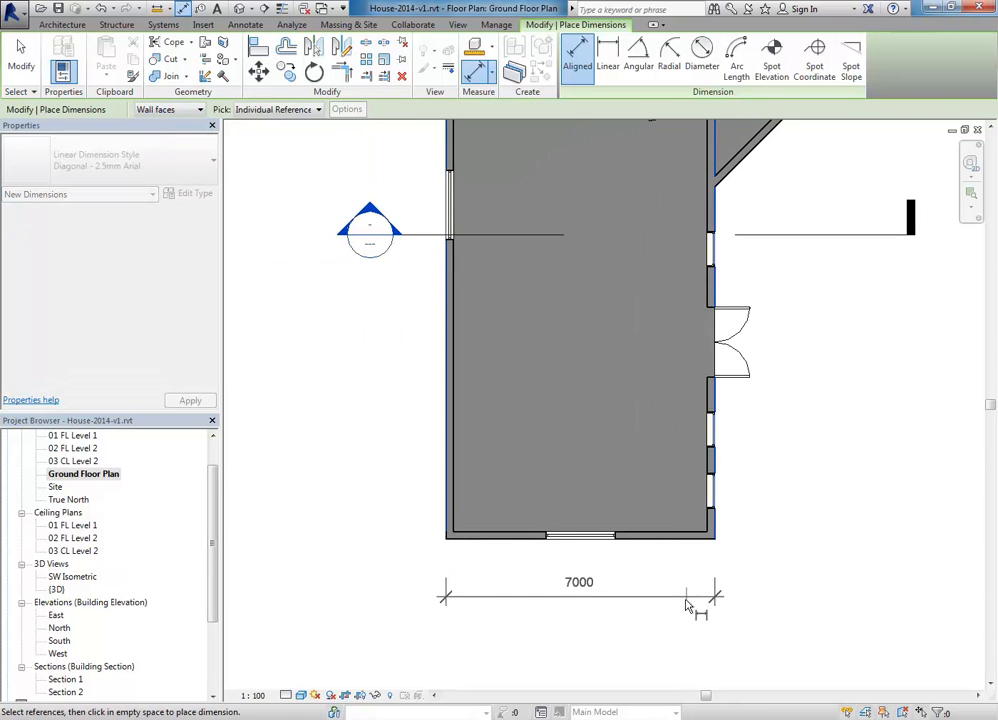
{"action": "left_click", "coordinate": [688, 618]}
Step: Add the 200 | 6600 | 200 wall-width dimension string below the building
{"action": "scroll", "coordinate": [440, 557], "scroll_direction": "up", "scroll_amount": 3}
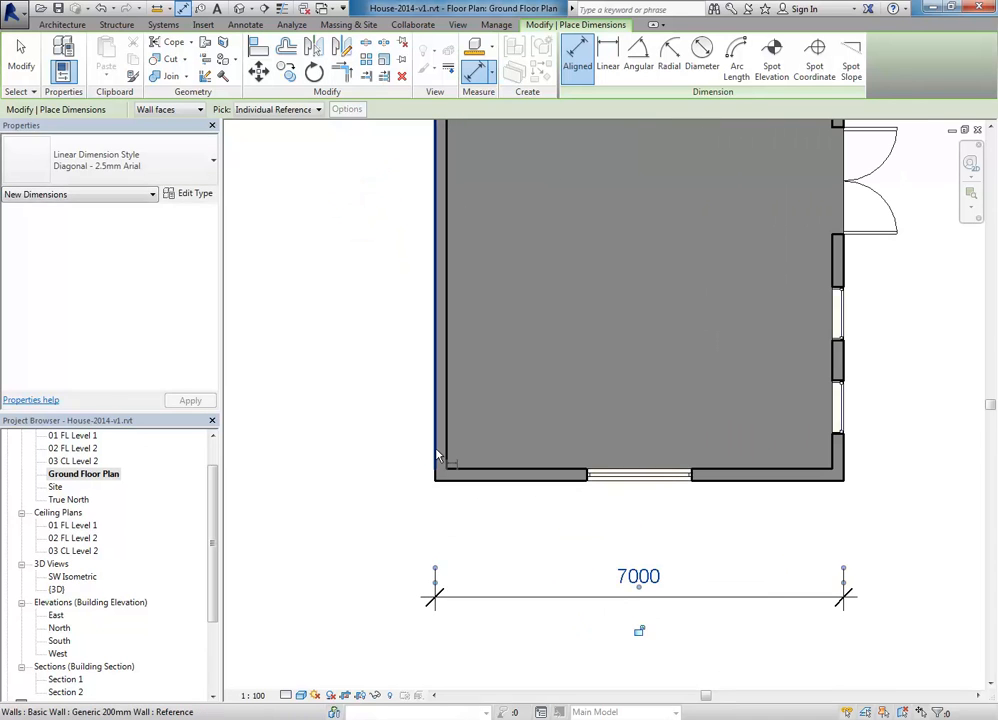
{"action": "left_click", "coordinate": [449, 443]}
{"action": "left_click", "coordinate": [833, 455]}
{"action": "left_click", "coordinate": [845, 455]}
{"action": "left_click", "coordinate": [818, 545]}
Step: Switch dimension picking to Entire Walls and cancel a stray 7000 dimension on the left wall
{"action": "scroll", "coordinate": [560, 460], "scroll_direction": "down", "scroll_amount": 2}
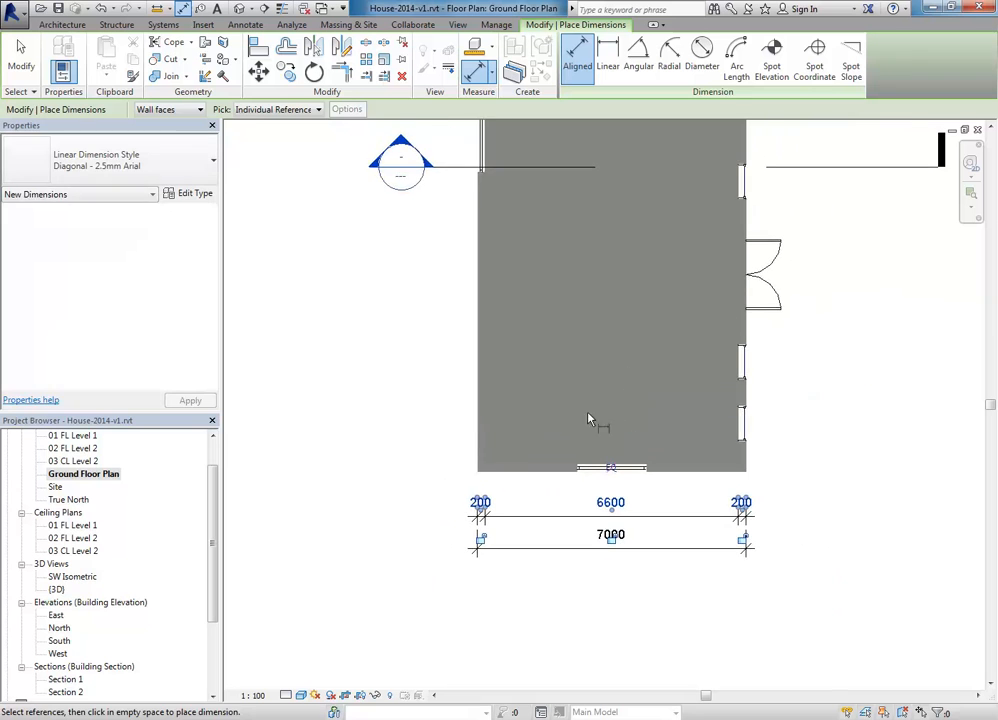
{"action": "scroll", "coordinate": [547, 460], "scroll_direction": "down", "scroll_amount": 1}
{"action": "middle_click_drag", "start_coordinate": [467, 382], "coordinate": [419, 389]}
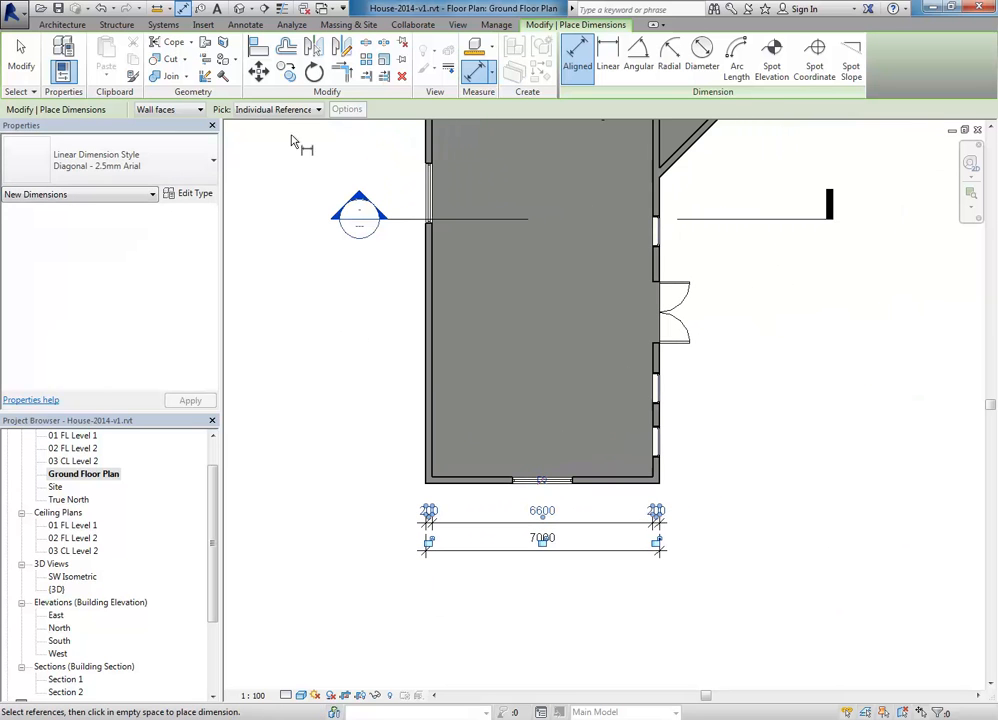
{"action": "left_click", "coordinate": [272, 110]}
{"action": "left_click", "coordinate": [260, 135]}
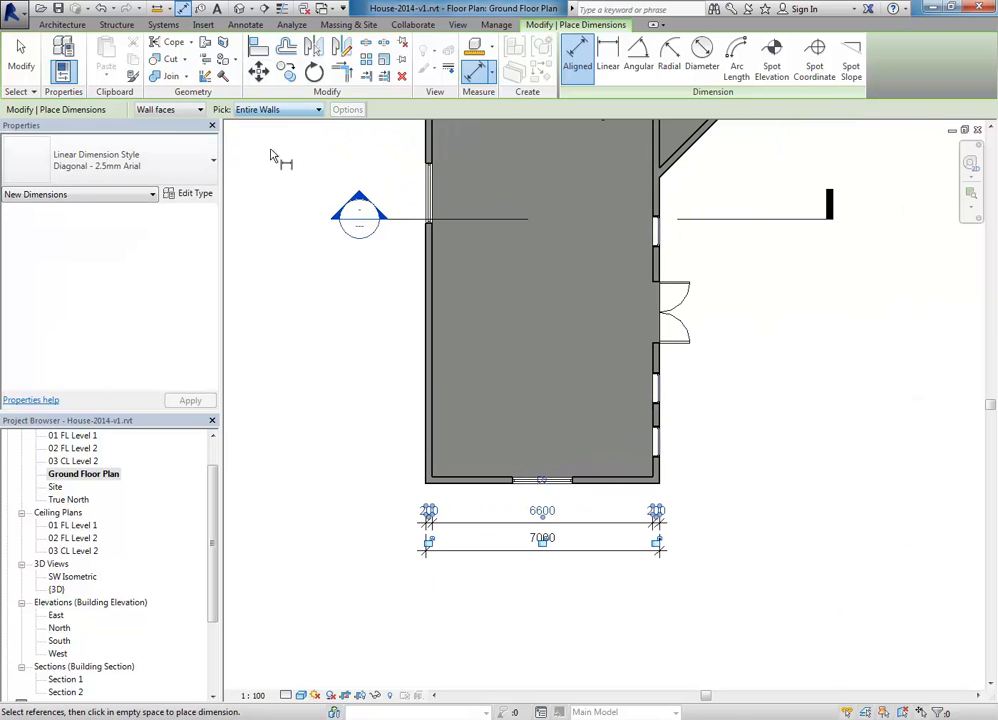
{"action": "left_click", "coordinate": [424, 458]}
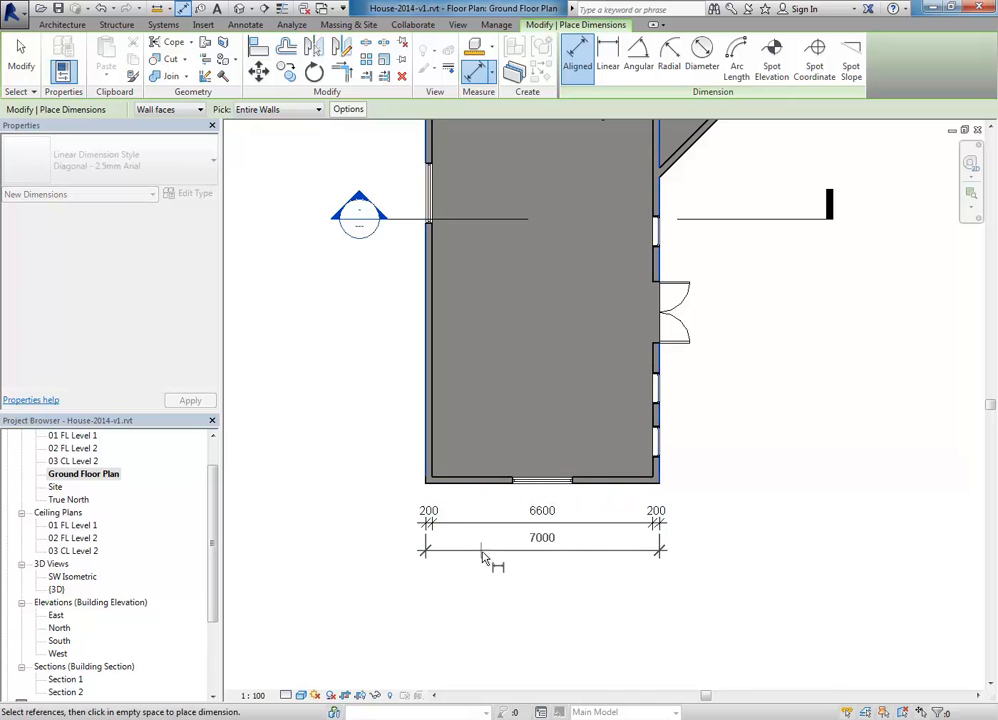
{"action": "right_click", "coordinate": [322, 332]}
{"action": "left_click", "coordinate": [338, 343]}
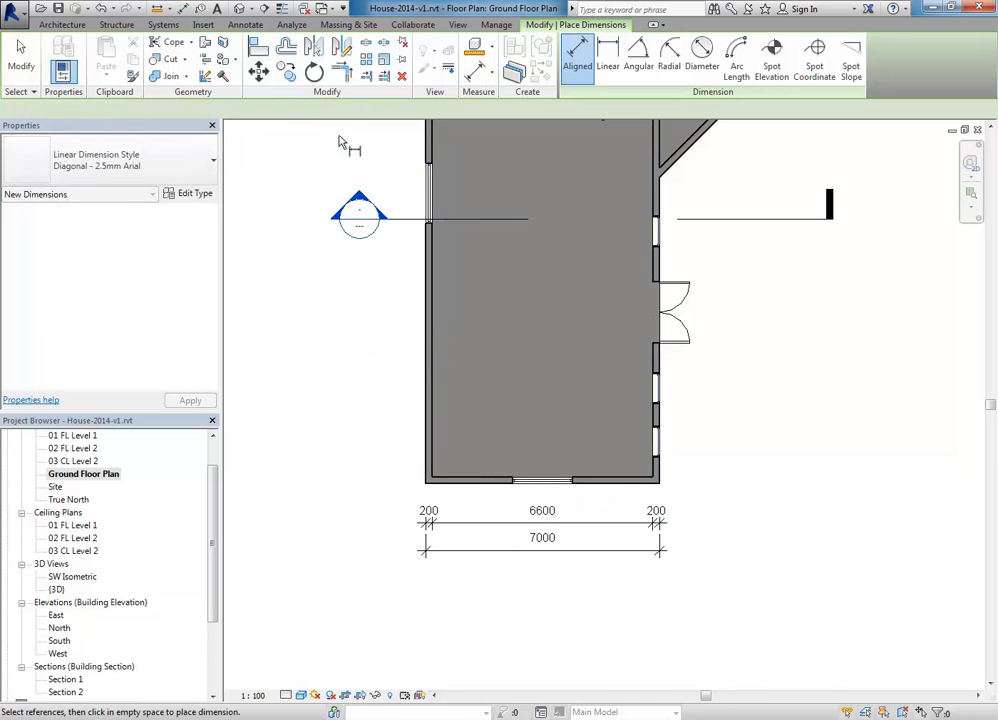
Step: Auto-dimension the bottom wall with openings by widths, placing 2600 | 1800 | 2600 below the house
{"action": "left_click", "coordinate": [348, 109]}
{"action": "left_click", "coordinate": [419, 316]}
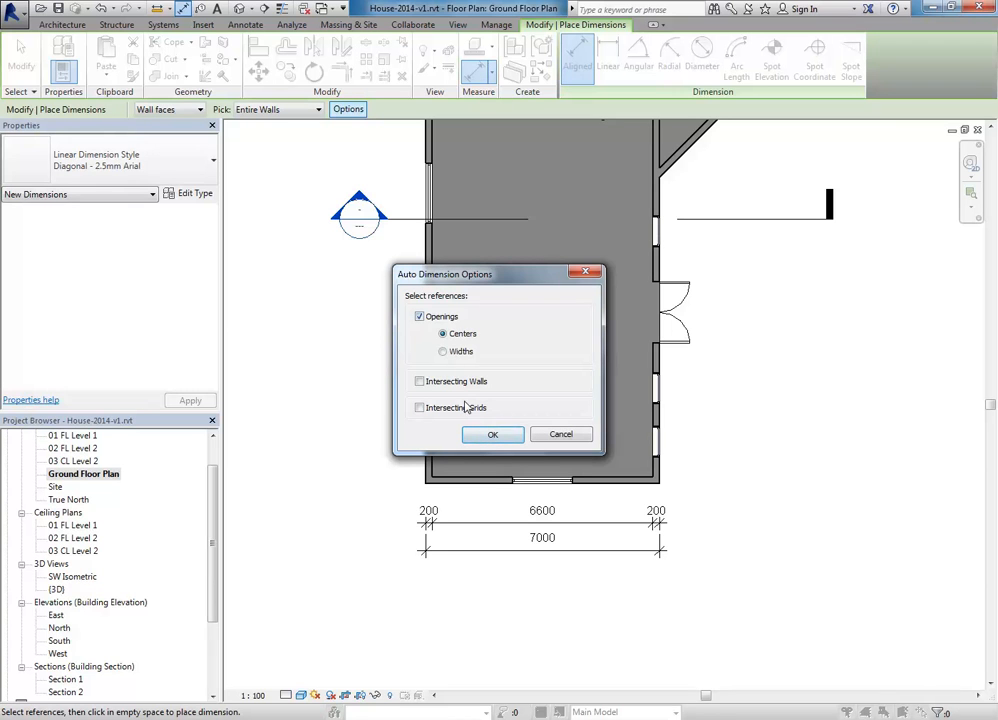
{"action": "left_click", "coordinate": [443, 352]}
{"action": "left_click", "coordinate": [476, 438]}
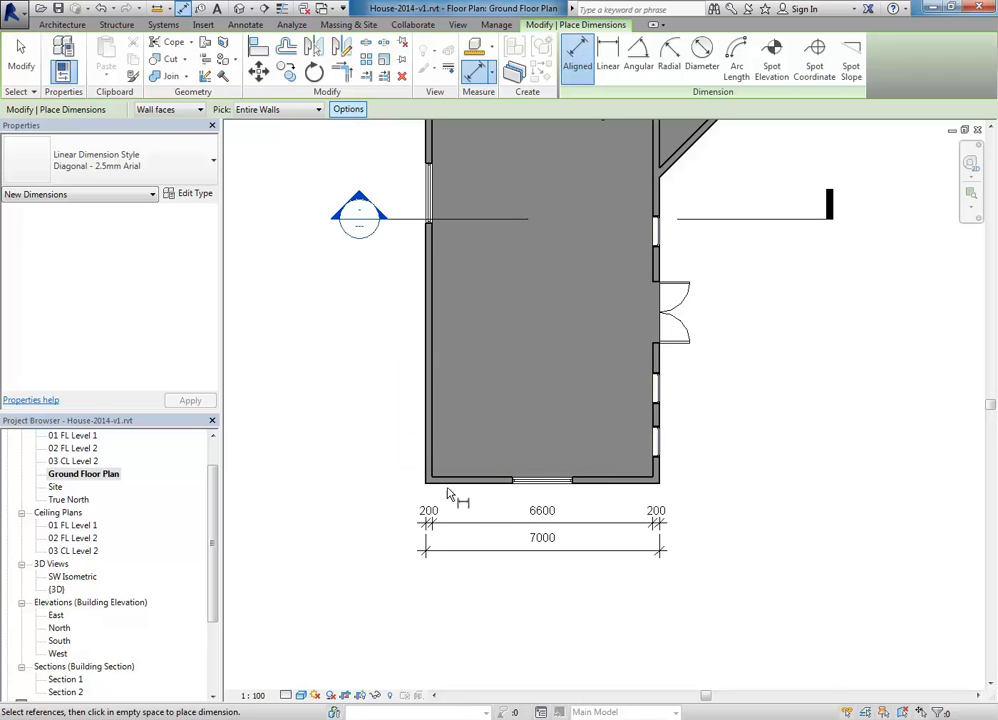
{"action": "left_click", "coordinate": [456, 487]}
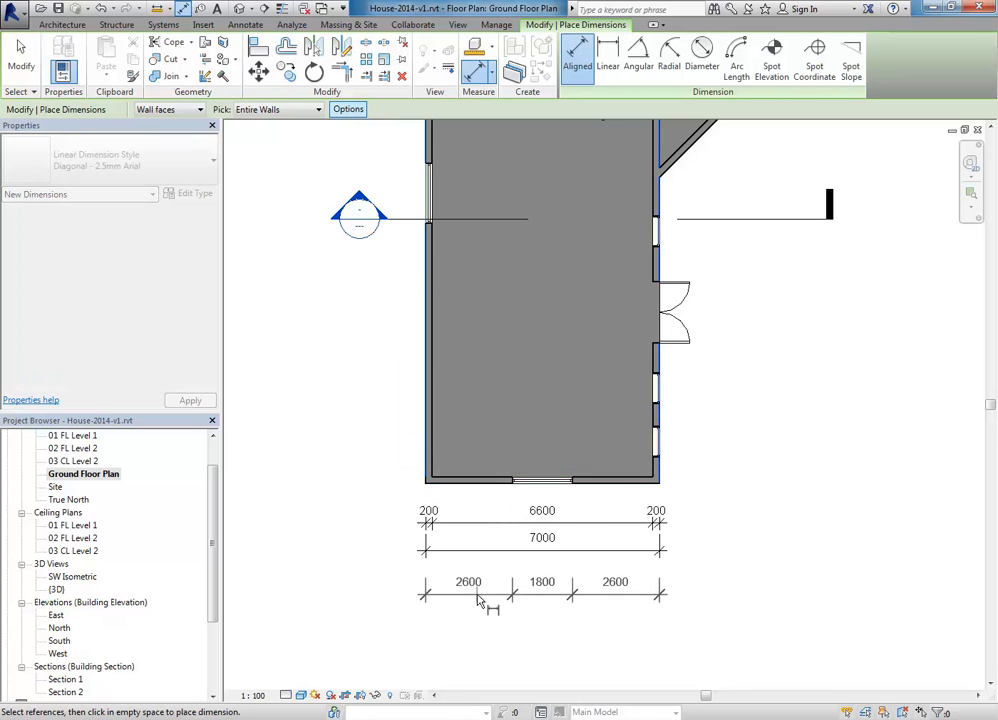
{"action": "left_click", "coordinate": [479, 604]}
{"action": "right_click", "coordinate": [352, 390]}
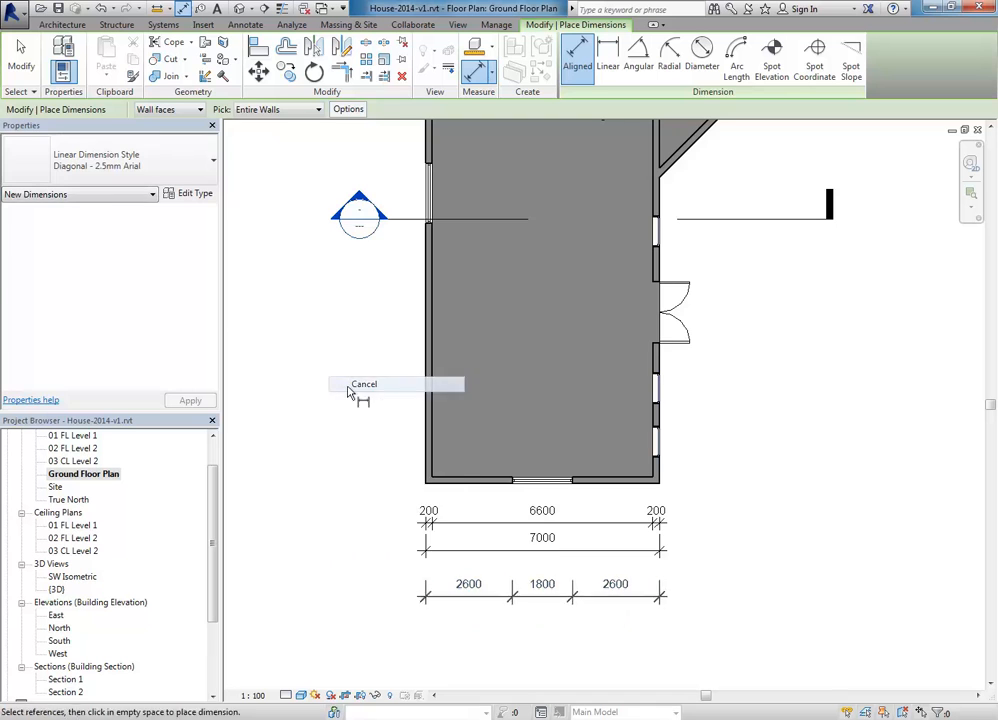
{"action": "left_click", "coordinate": [355, 391]}
{"action": "scroll", "coordinate": [363, 394], "scroll_direction": "down", "scroll_amount": 3}
{"action": "mouse_move", "coordinate": [365, 395]}
{"action": "middle_mouse_down"}
{"action": "mouse_move", "coordinate": [403, 410]}
{"action": "mouse_move", "coordinate": [376, 425]}
{"action": "mouse_move", "coordinate": [376, 447]}
{"action": "mouse_move", "coordinate": [406, 458]}
{"action": "middle_mouse_up"}
{"action": "scroll", "coordinate": [376, 425], "scroll_direction": "up", "scroll_amount": 1}
{"action": "scroll", "coordinate": [369, 445], "scroll_direction": "up", "scroll_amount": 1}
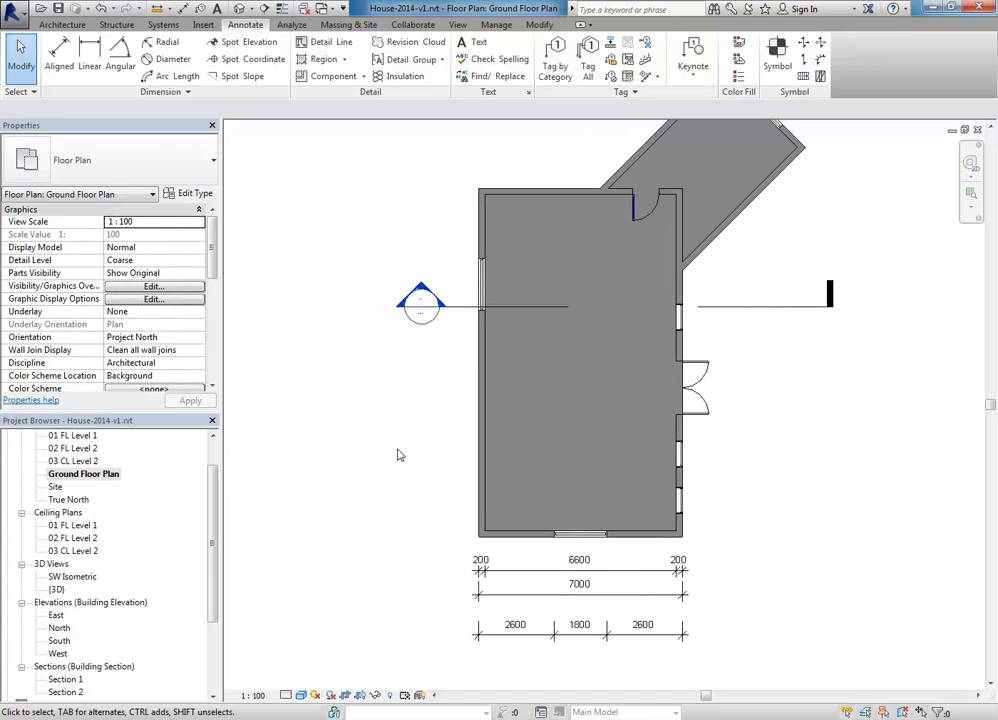
{"action": "left_click_drag", "start_coordinate": [211, 524], "coordinate": [212, 480]}
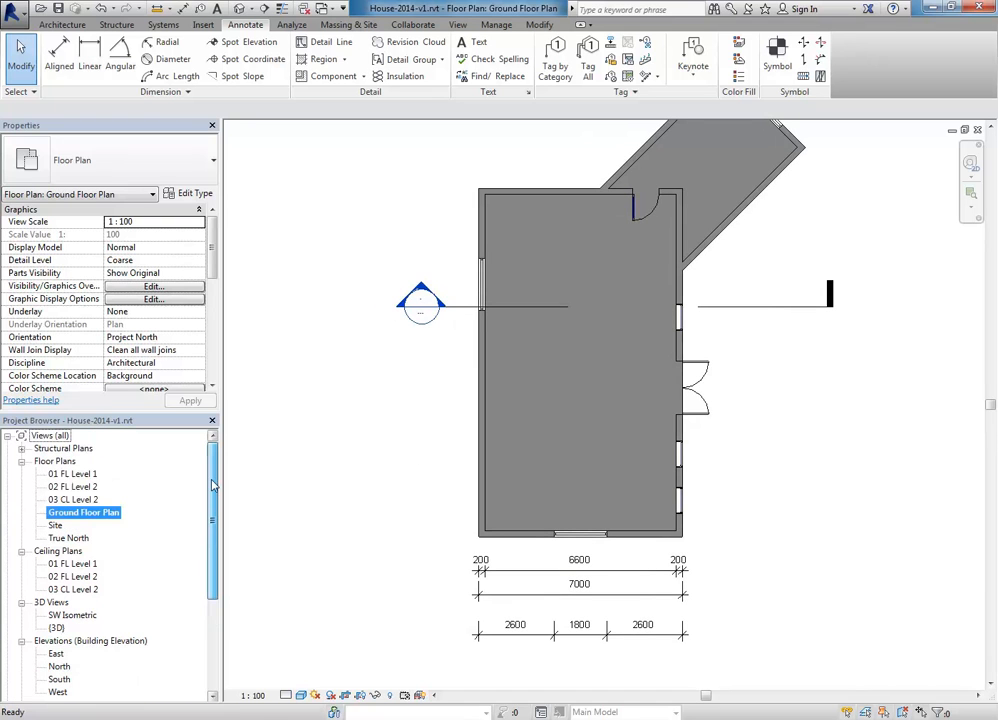
{"action": "double_click", "coordinate": [80, 476]}
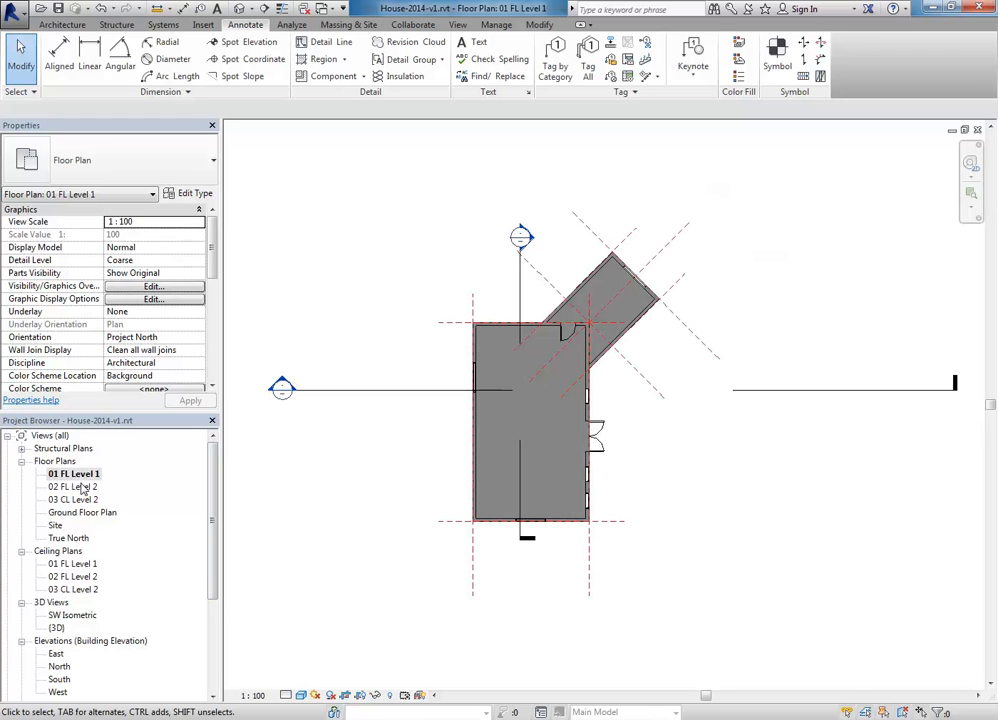
{"action": "right_click", "coordinate": [102, 476]}
{"action": "mouse_move", "coordinate": [168, 297]}
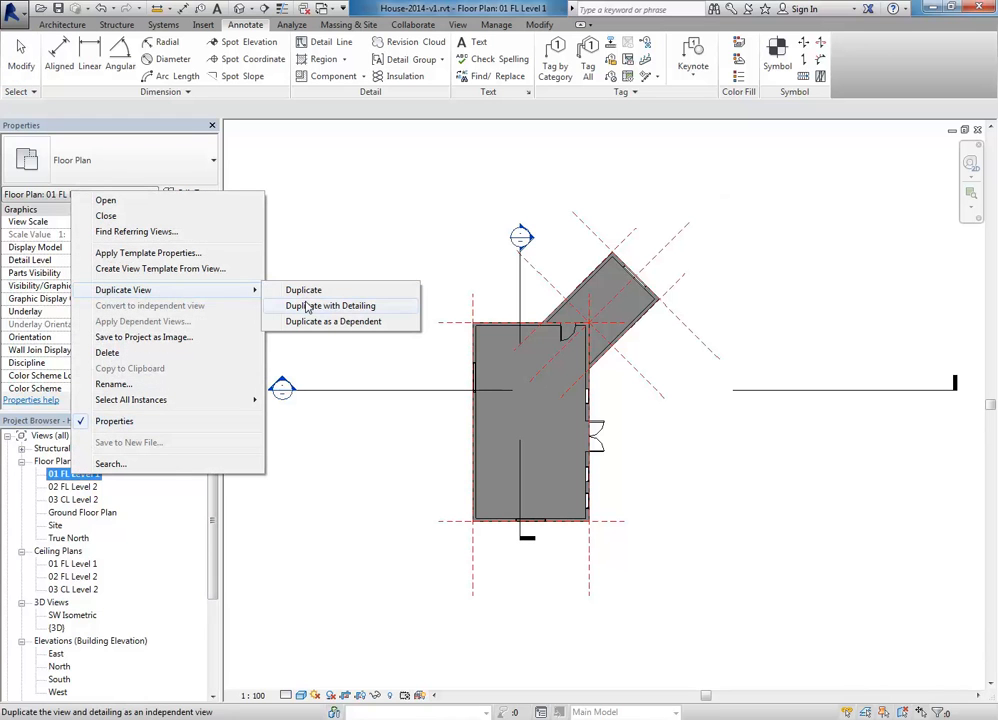
{"action": "left_click", "coordinate": [398, 436]}
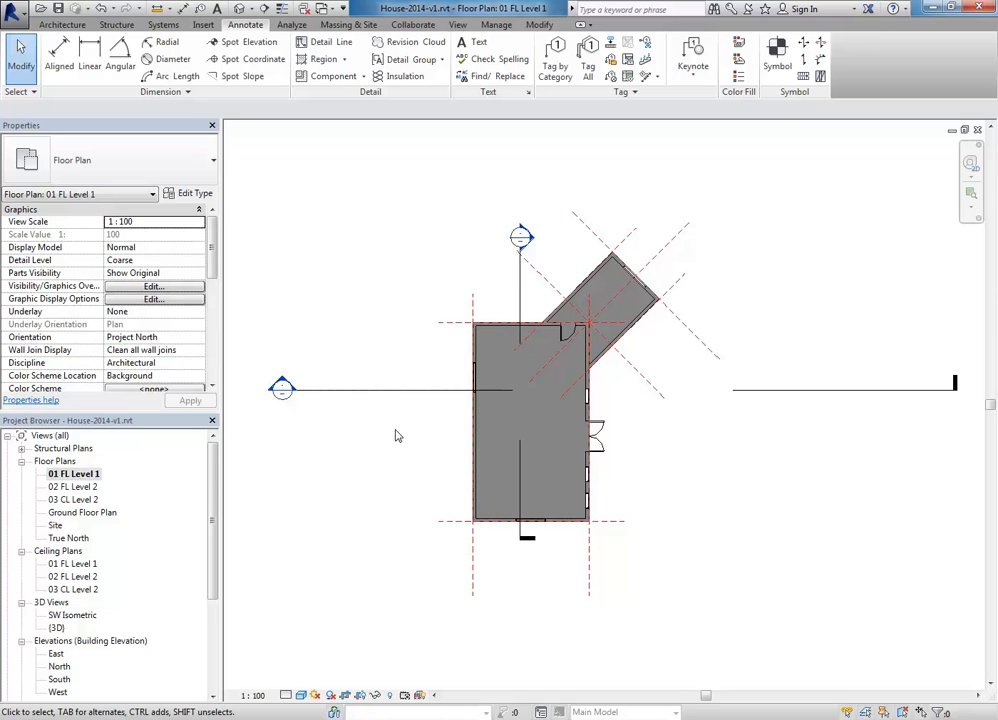
{"action": "middle_click_drag", "start_coordinate": [371, 299], "coordinate": [385, 301]}
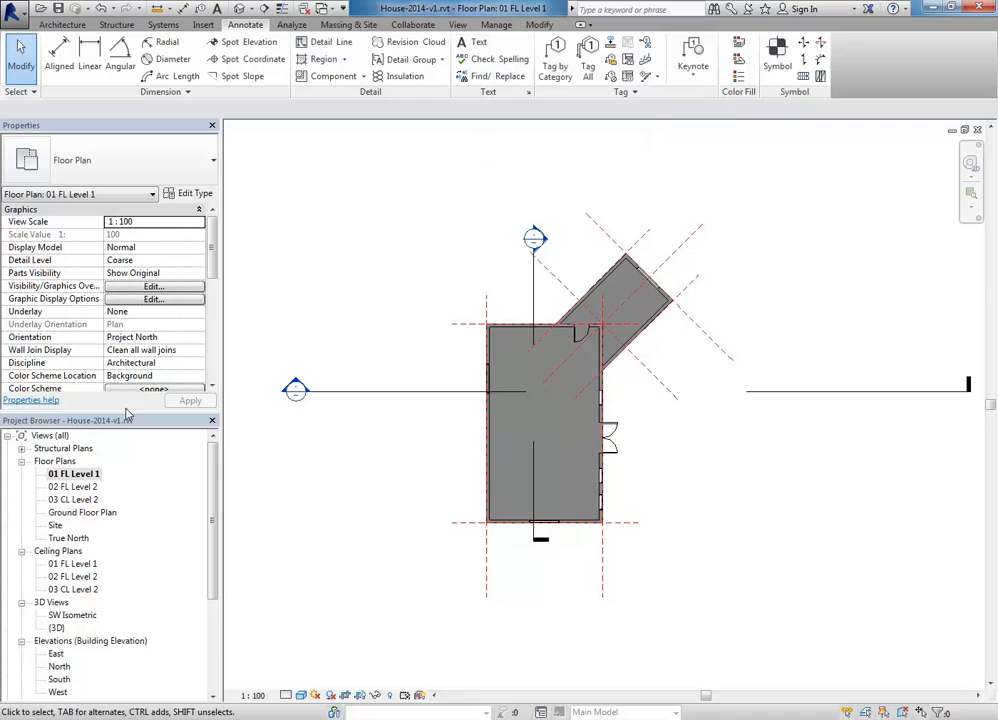
Step: In the Ground Floor Plan, add a 'Lounge' text note in Arial 3.5mm inside the main room
{"action": "double_click", "coordinate": [100, 514]}
{"action": "middle_click_drag", "start_coordinate": [528, 403], "coordinate": [463, 432]}
{"action": "key", "text": "t"}
{"action": "key", "text": "x"}
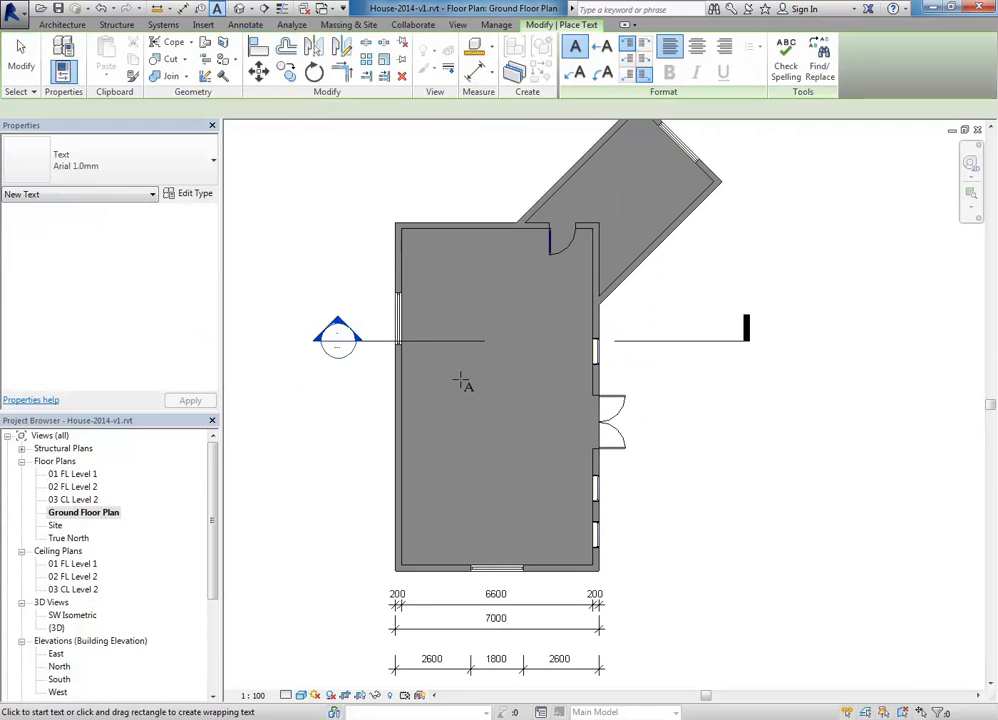
{"action": "left_click", "coordinate": [439, 398]}
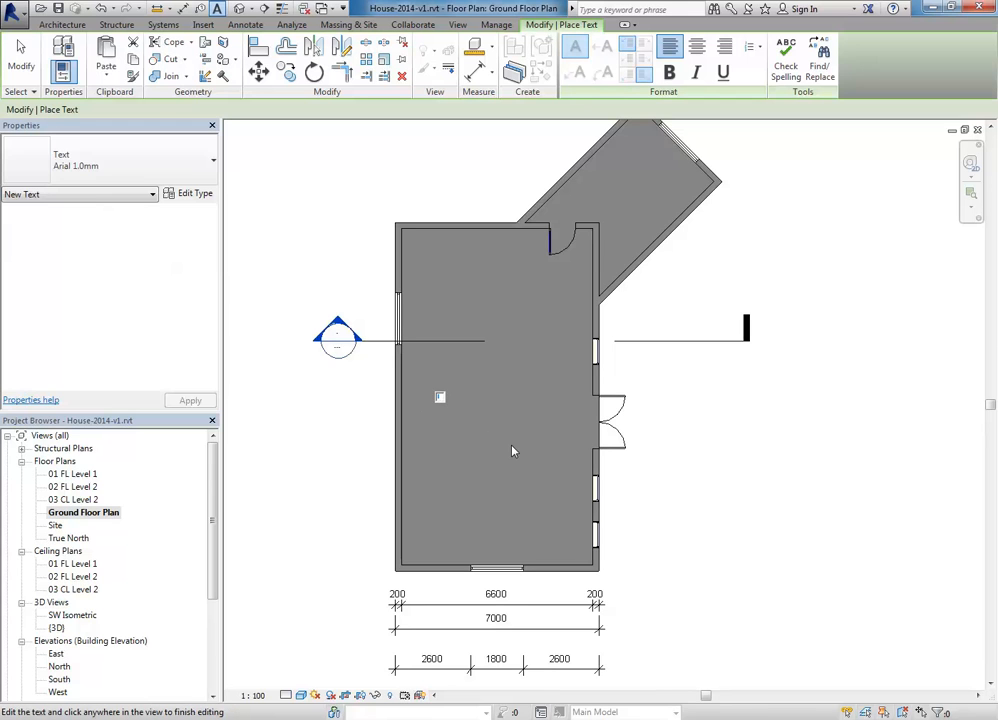
{"action": "left_click", "coordinate": [115, 140]}
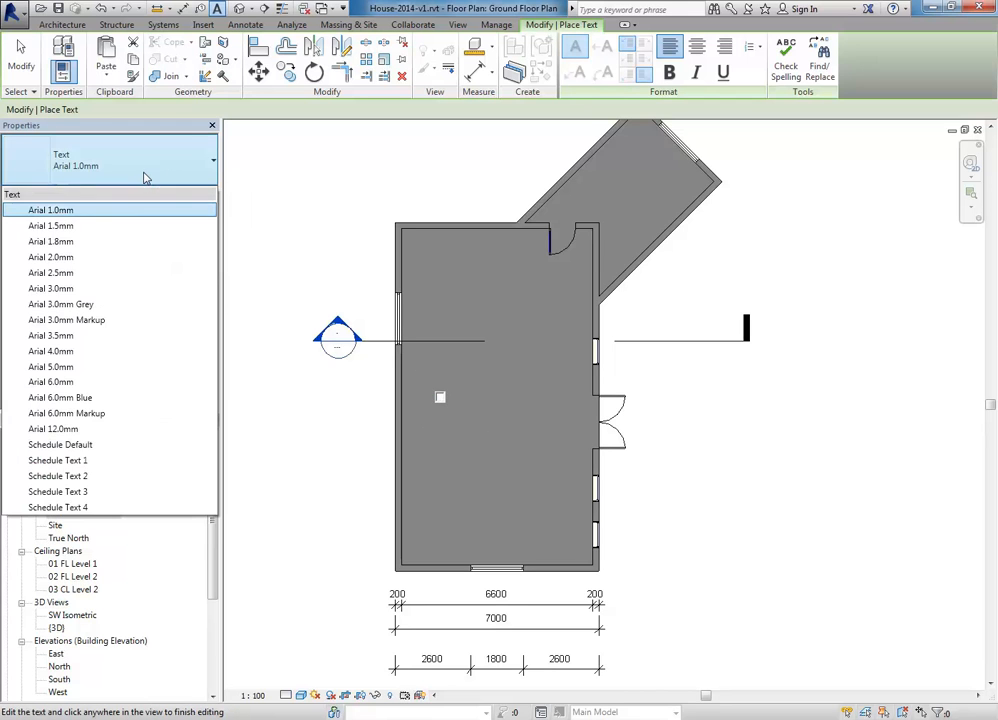
{"action": "left_click", "coordinate": [75, 342]}
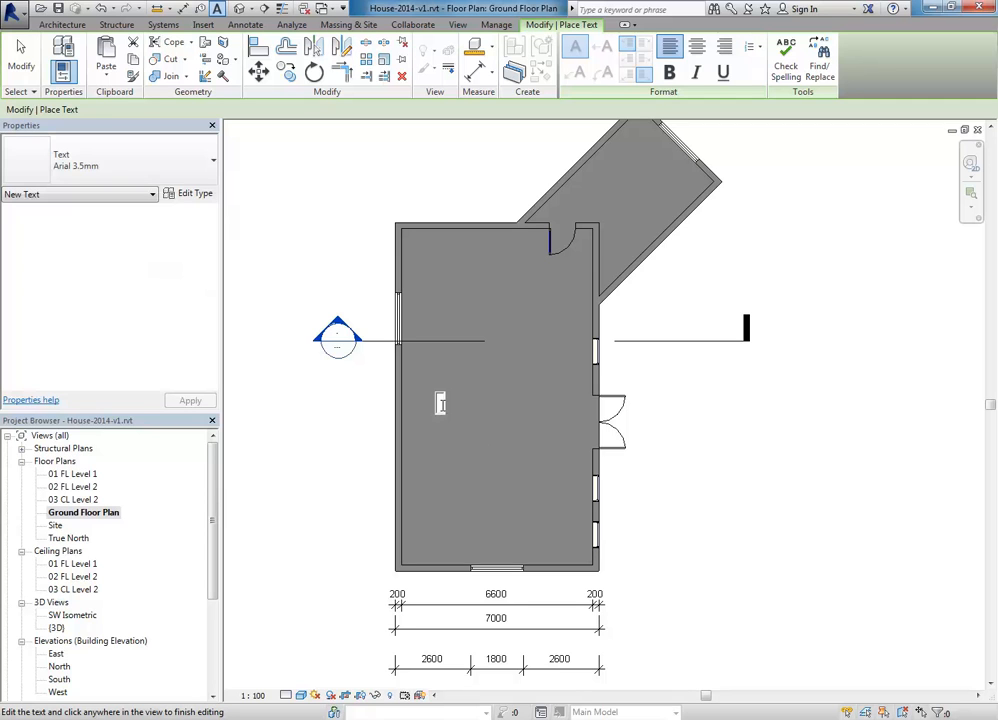
{"action": "type", "text": "Lounge"}
{"action": "left_click", "coordinate": [472, 461]}
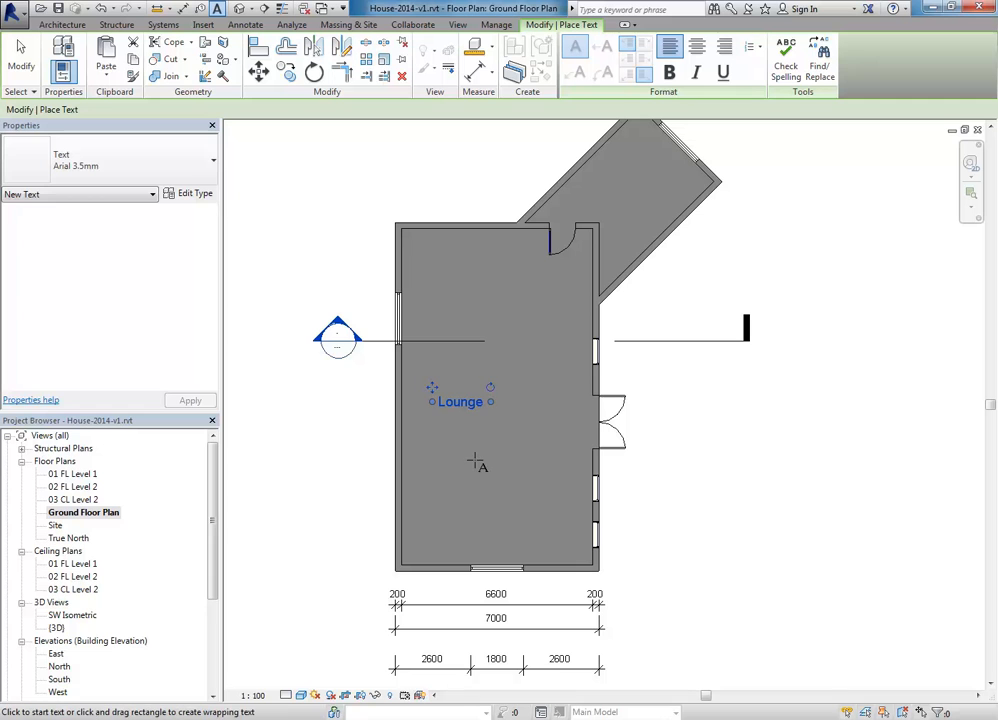
Step: Cancel the text tool and zoom out to recentre the ground floor plan
{"action": "right_click", "coordinate": [334, 337]}
{"action": "right_click", "coordinate": [334, 284]}
{"action": "left_click", "coordinate": [349, 290]}
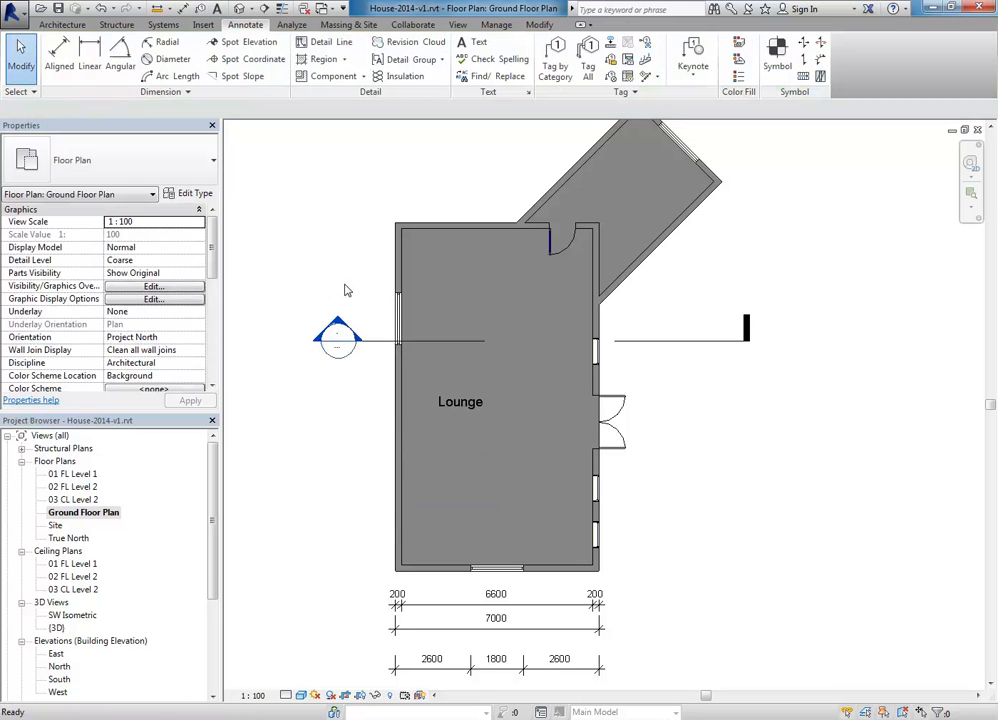
{"action": "scroll", "coordinate": [345, 290], "scroll_direction": "up", "scroll_amount": 2}
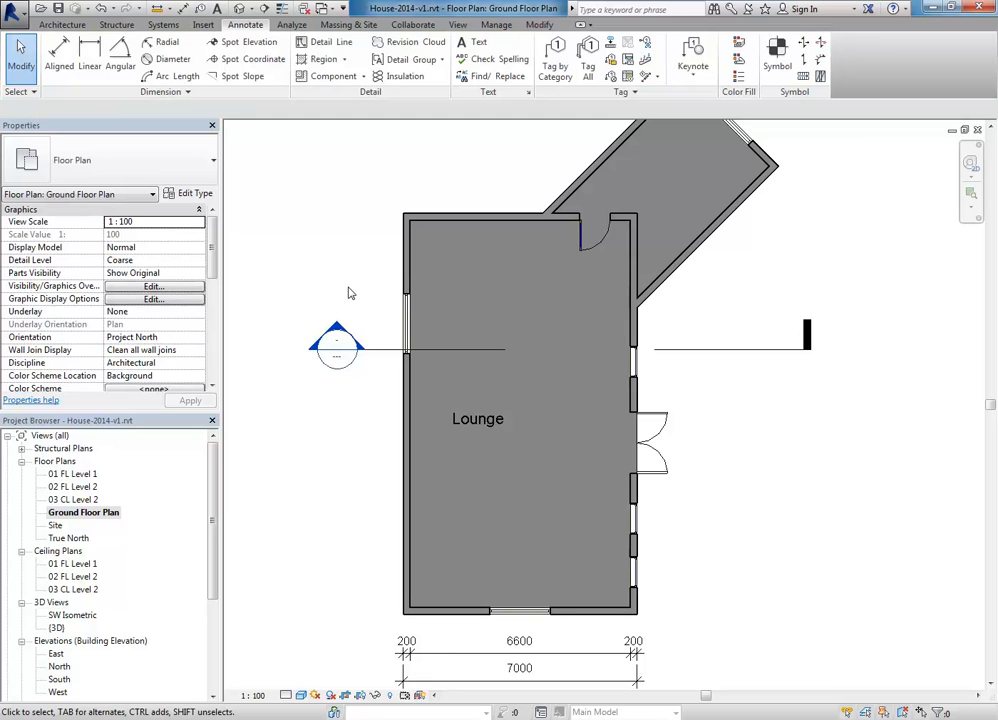
{"action": "scroll", "coordinate": [349, 289], "scroll_direction": "down", "scroll_amount": 1}
{"action": "middle_click_drag", "start_coordinate": [359, 297], "coordinate": [392, 301]}
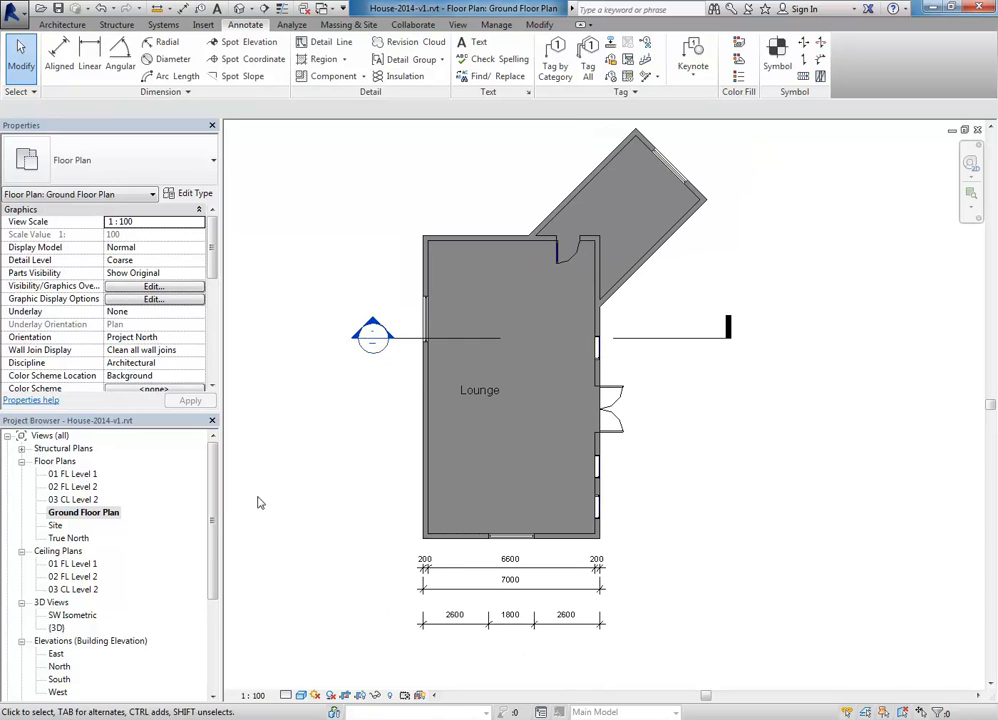
{"action": "scroll", "coordinate": [150, 560], "scroll_direction": "down", "scroll_amount": 4}
Step: Open the A103 Cover Sheet
{"action": "left_click", "coordinate": [78, 653]}
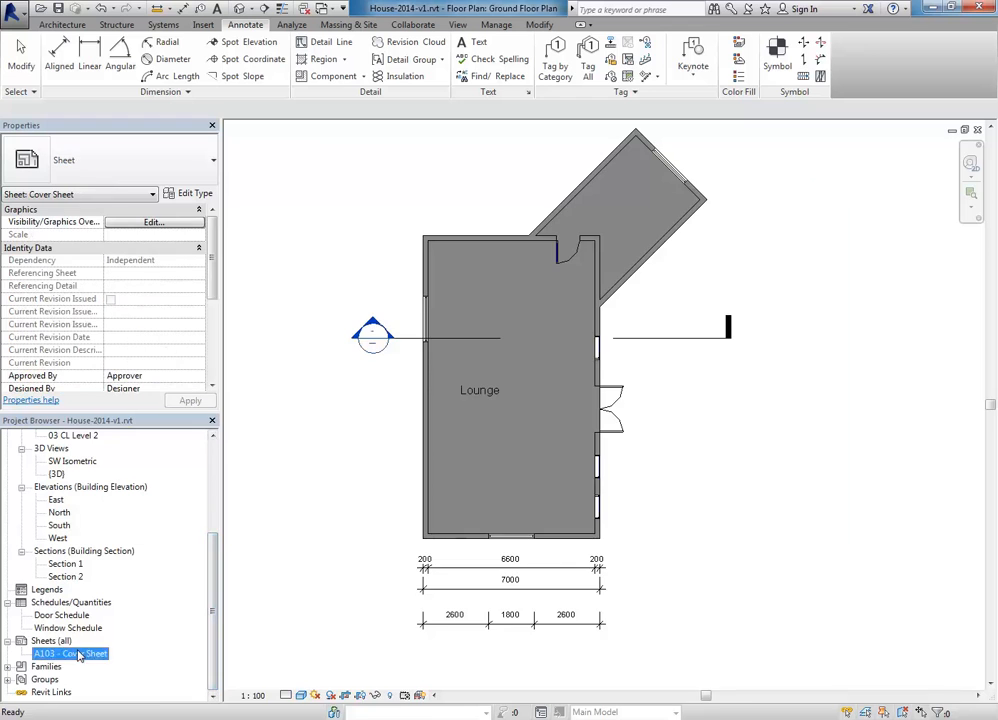
{"action": "double_click", "coordinate": [78, 653]}
{"action": "scroll", "coordinate": [219, 573], "scroll_direction": "up", "scroll_amount": 1}
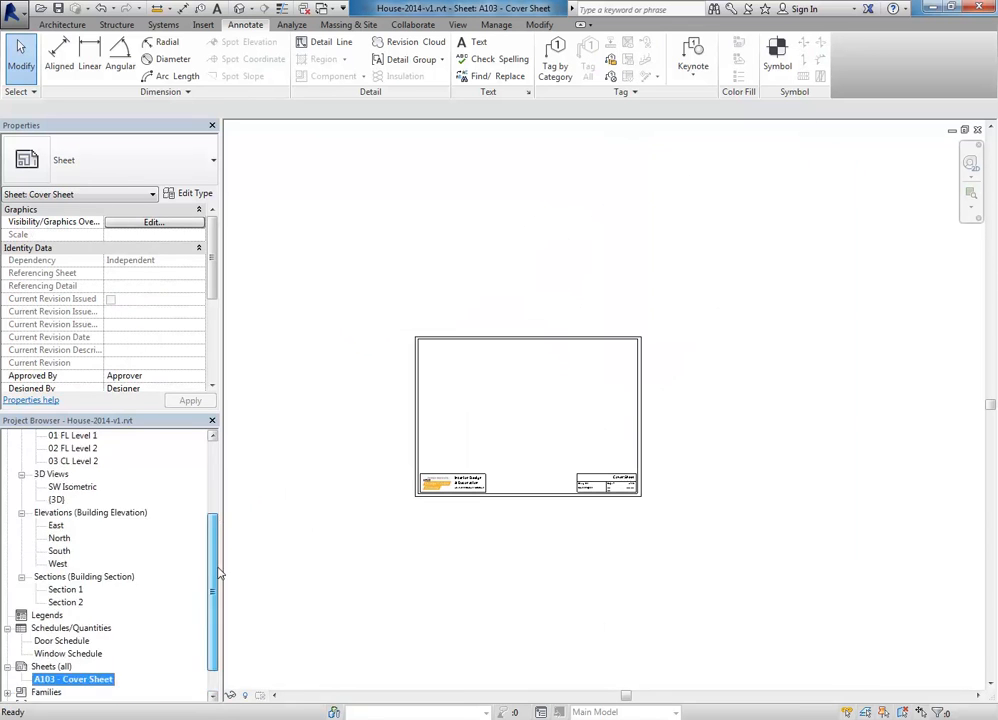
{"action": "left_click_drag", "start_coordinate": [219, 573], "coordinate": [220, 497]}
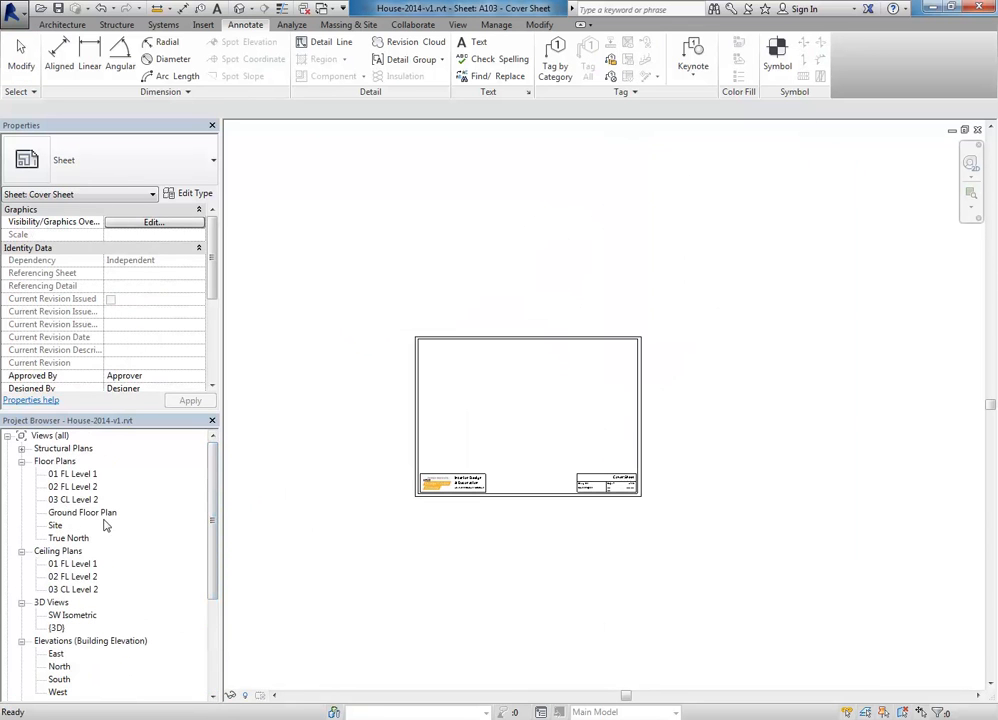
Step: Place the Ground Floor Plan as a positioned viewport on the sheet, then reopen the plan view
{"action": "left_click_drag", "start_coordinate": [70, 516], "coordinate": [470, 432]}
{"action": "scroll", "coordinate": [474, 418], "scroll_direction": "up", "scroll_amount": 3}
{"action": "left_click", "coordinate": [511, 418]}
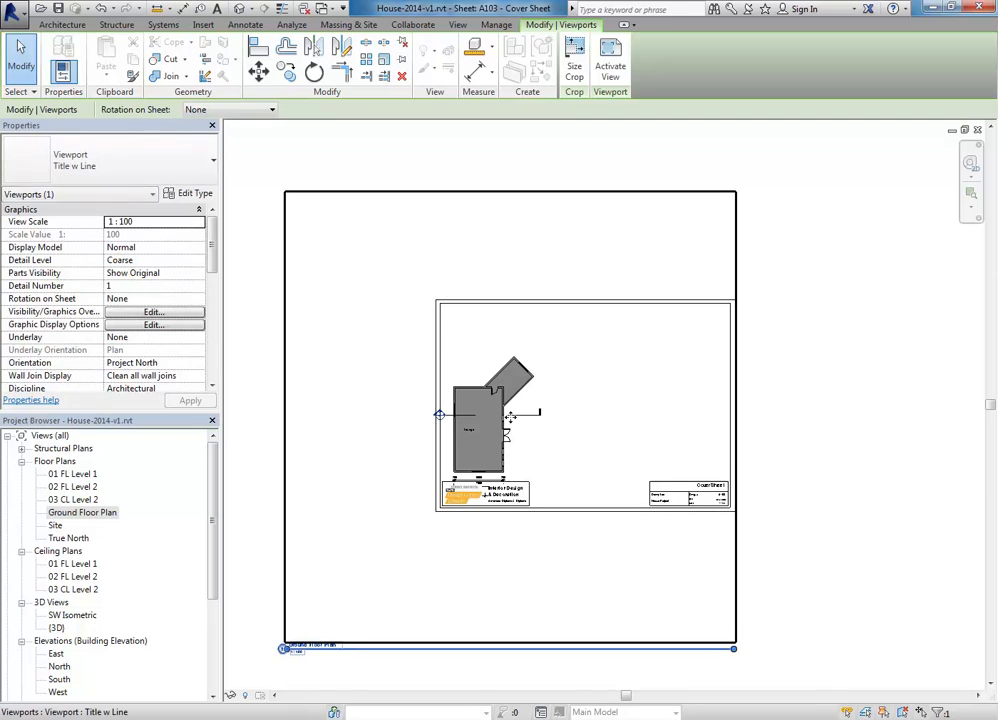
{"action": "left_click_drag", "start_coordinate": [487, 418], "coordinate": [511, 383]}
{"action": "middle_click_drag", "start_coordinate": [450, 412], "coordinate": [425, 401]}
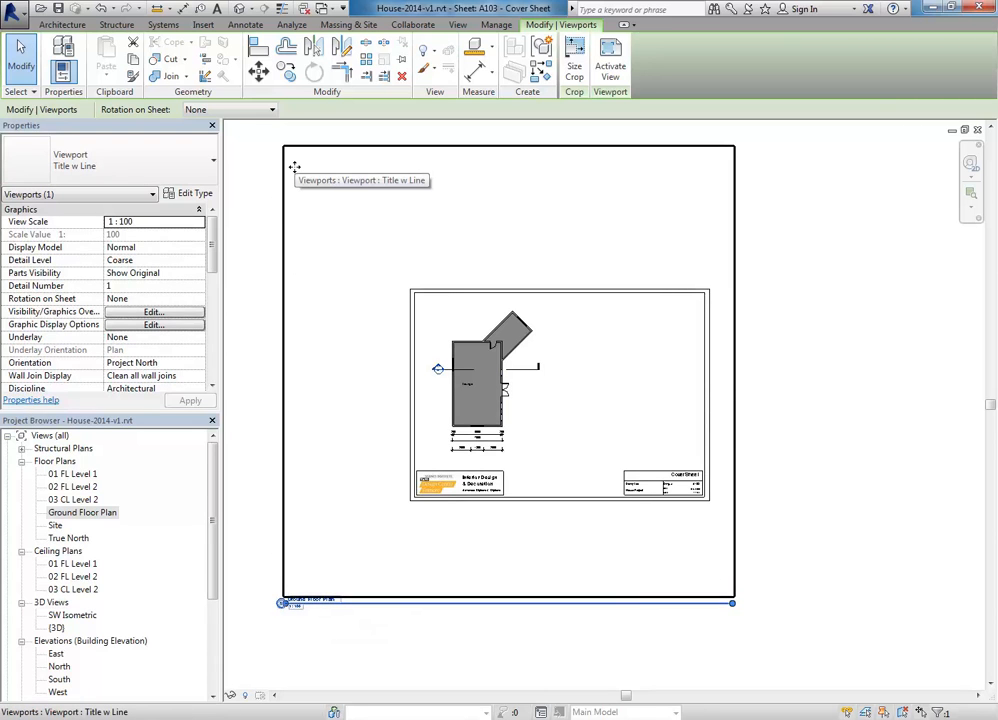
{"action": "double_click", "coordinate": [90, 512]}
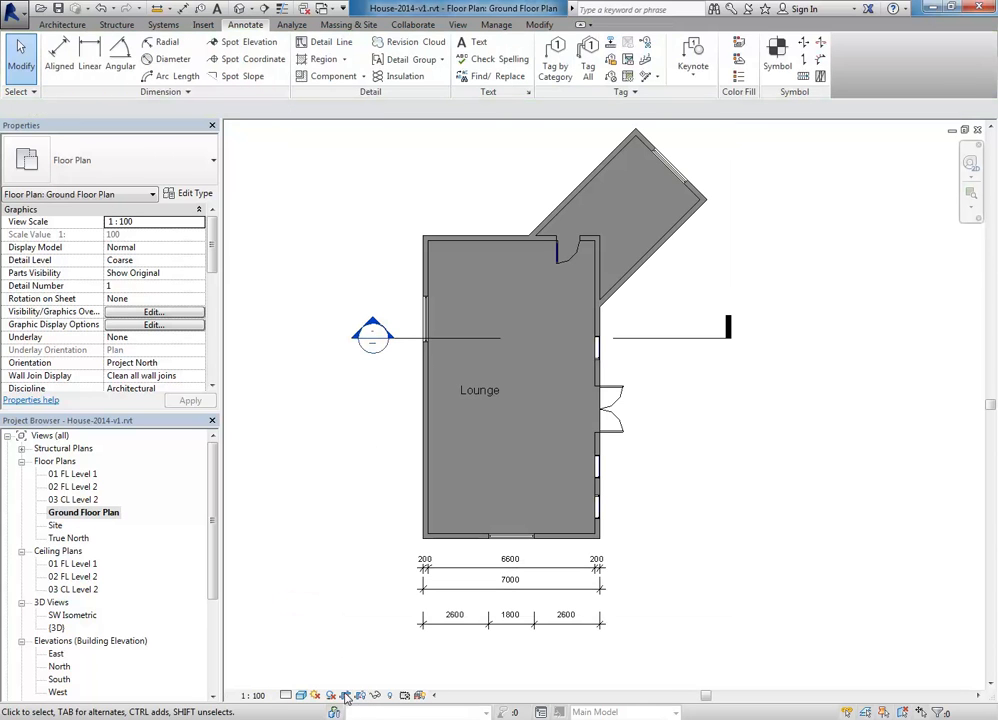
Step: Zoom out the Ground Floor Plan to reveal its crop region
{"action": "scroll", "coordinate": [335, 443], "scroll_direction": "down", "scroll_amount": 1}
{"action": "middle_click_drag", "start_coordinate": [337, 445], "coordinate": [436, 420]}
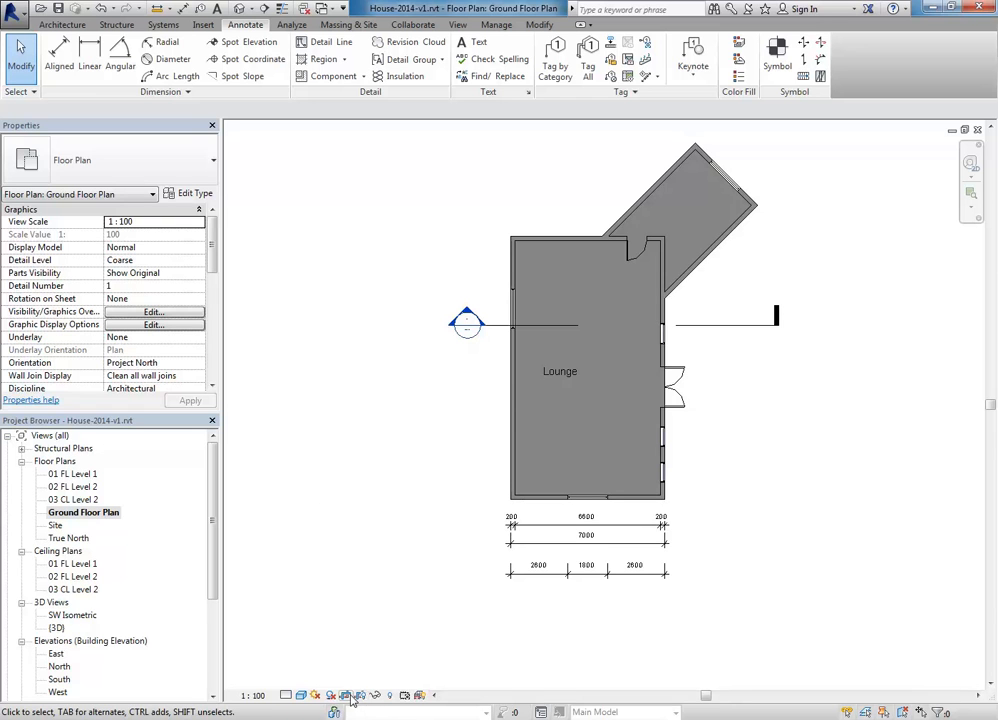
{"action": "scroll", "coordinate": [376, 486], "scroll_direction": "down", "scroll_amount": 2}
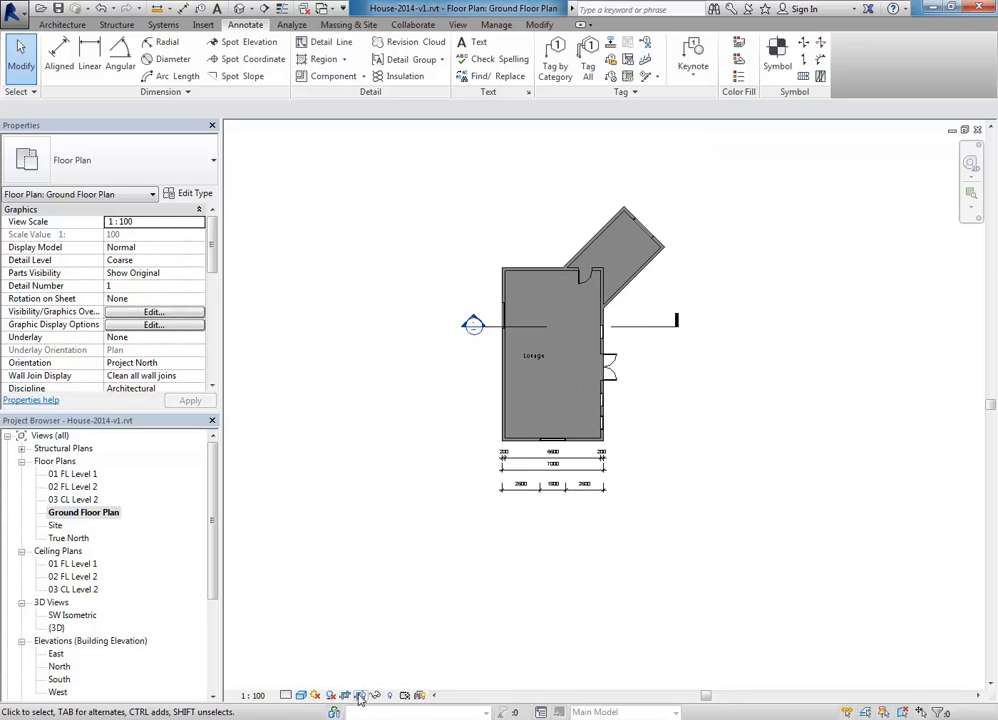
{"action": "scroll", "coordinate": [382, 528], "scroll_direction": "down", "scroll_amount": 1}
{"action": "scroll", "coordinate": [382, 528], "scroll_direction": "down", "scroll_amount": 3}
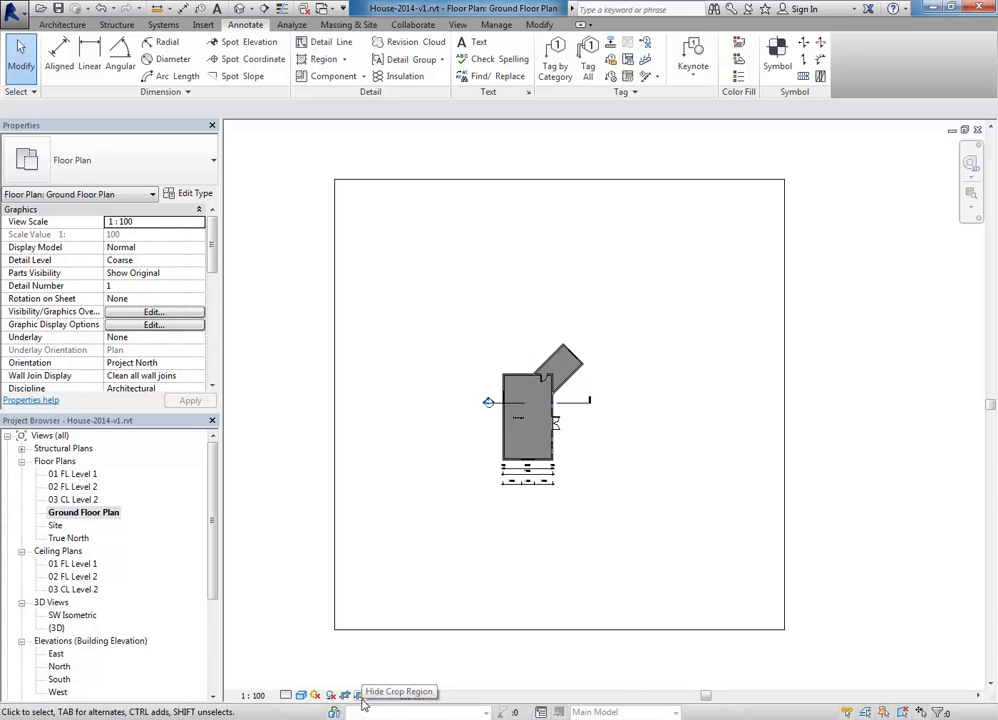
{"action": "left_click_drag", "start_coordinate": [212, 496], "coordinate": [212, 586]}
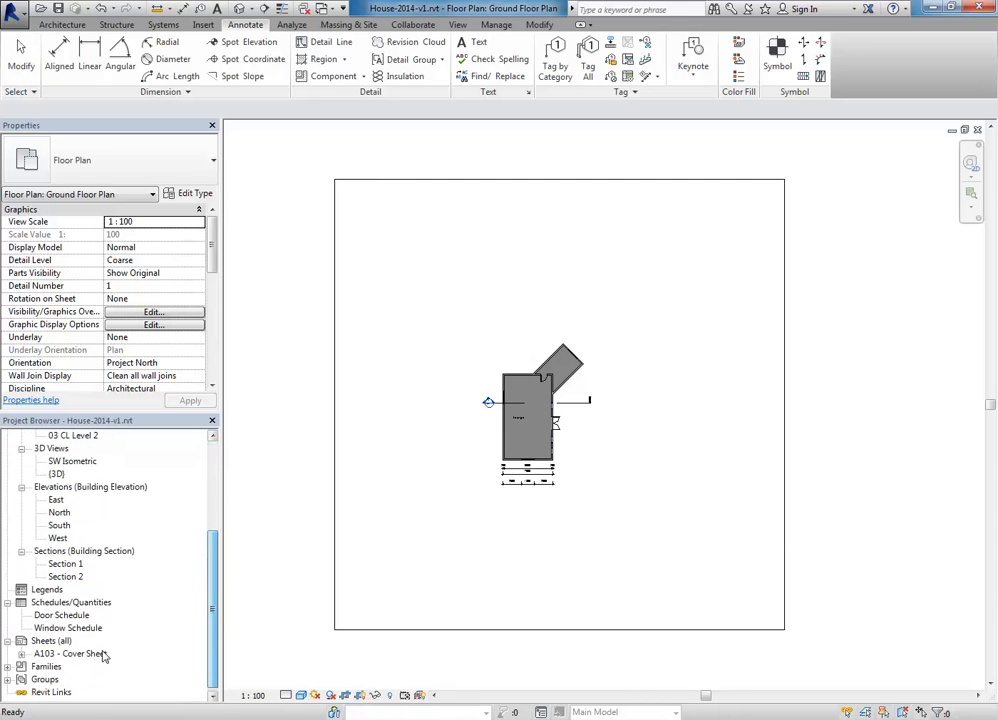
Step: Reopen the A103 Cover Sheet and select its Ground Floor Plan viewport
{"action": "double_click", "coordinate": [72, 653]}
{"action": "scroll", "coordinate": [393, 434], "scroll_direction": "down", "scroll_amount": 1}
{"action": "middle_click_drag", "start_coordinate": [421, 439], "coordinate": [469, 442]}
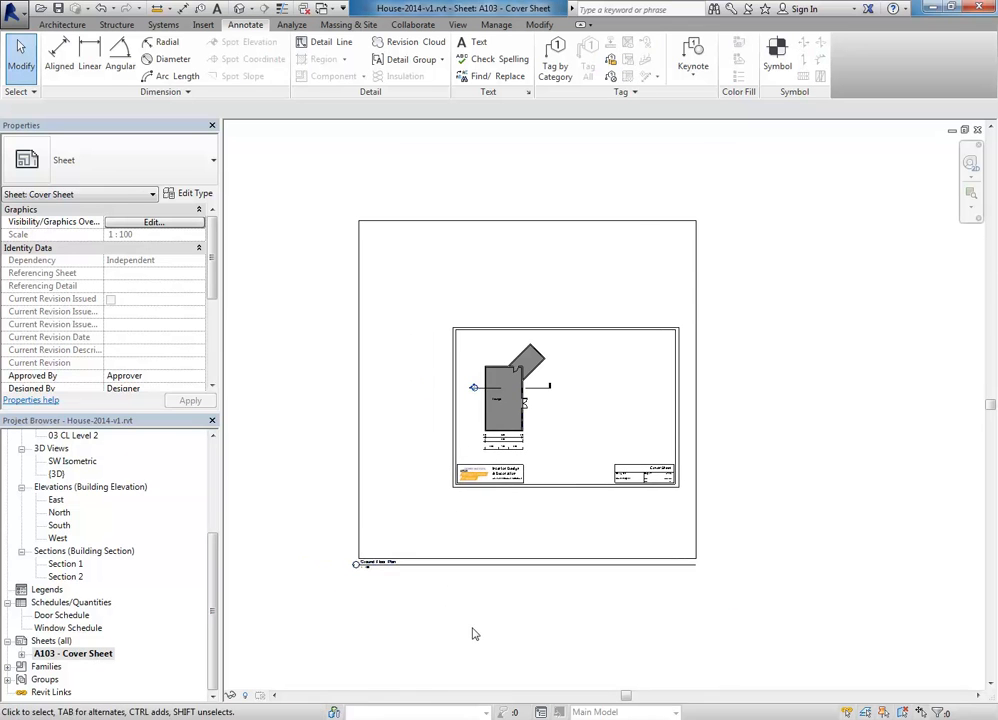
{"action": "scroll", "coordinate": [390, 405], "scroll_direction": "up", "scroll_amount": 1}
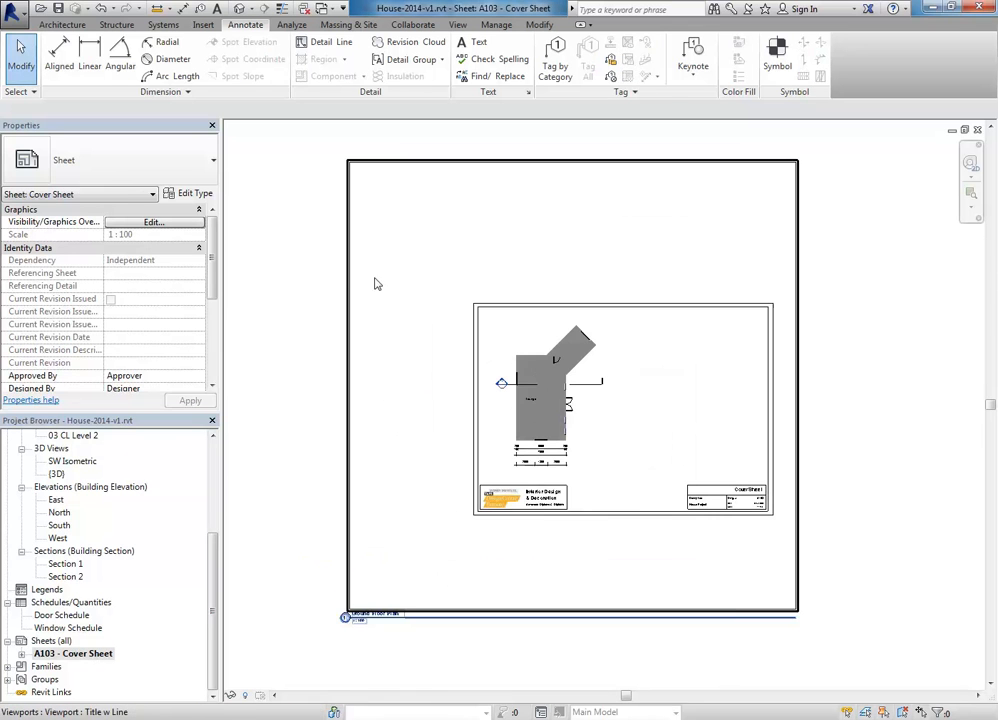
{"action": "left_click", "coordinate": [377, 357]}
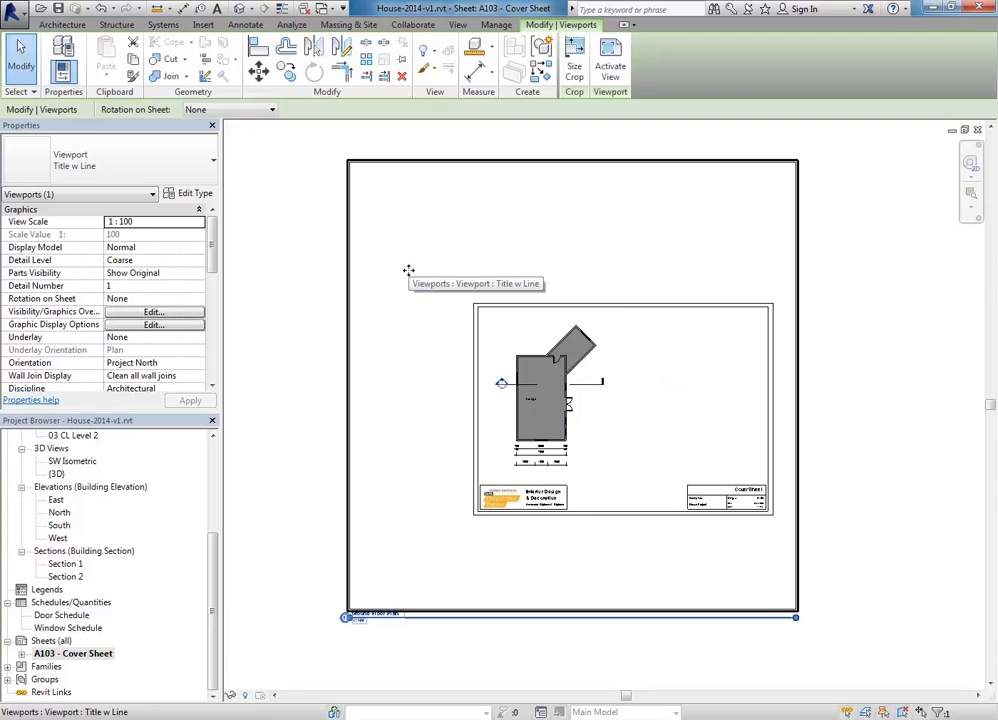
Step: Activate the Cover Sheet's plan viewport and pull its crop region's left and right edges inward
{"action": "right_click", "coordinate": [409, 272]}
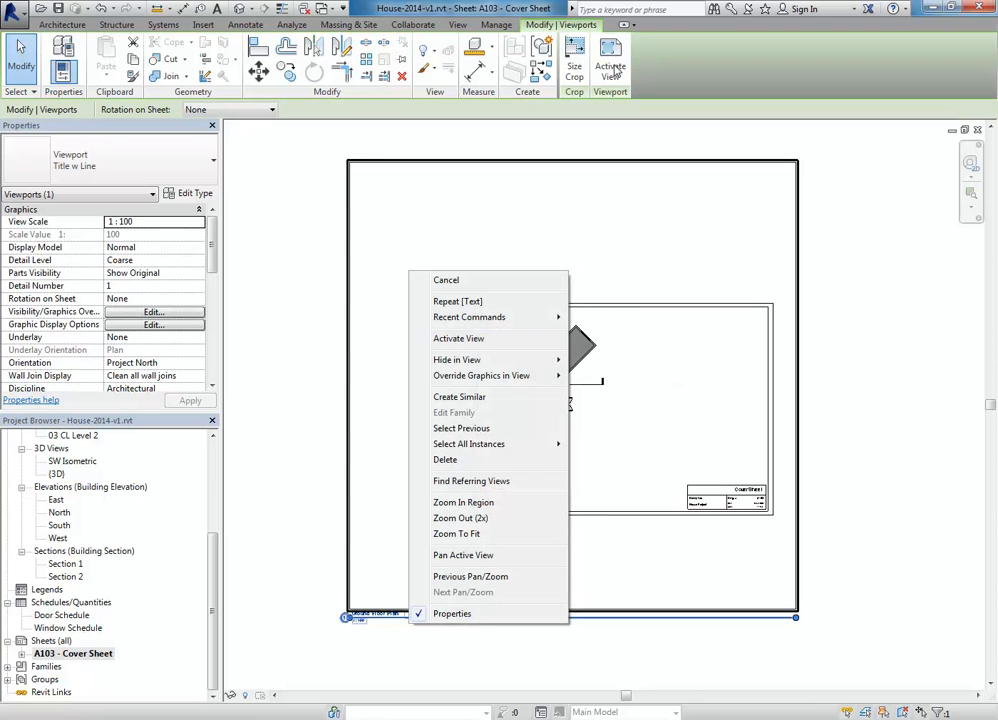
{"action": "left_click", "coordinate": [459, 340]}
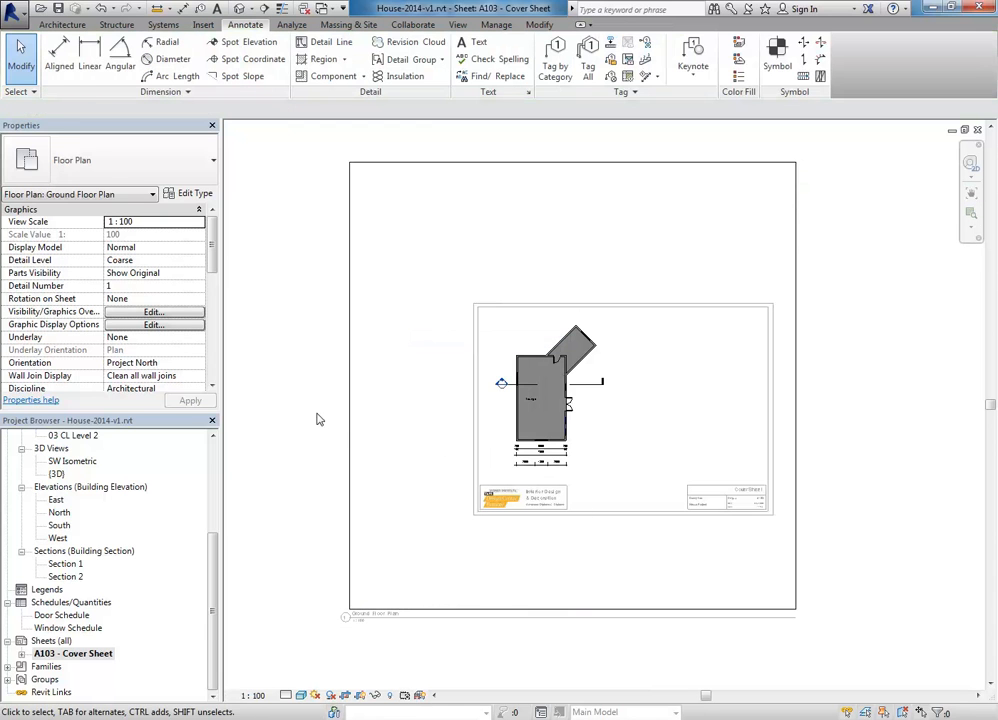
{"action": "left_click", "coordinate": [349, 405]}
{"action": "left_click_drag", "start_coordinate": [349, 385], "coordinate": [491, 385]}
{"action": "left_click_drag", "start_coordinate": [797, 385], "coordinate": [612, 398]}
{"action": "left_click", "coordinate": [601, 457]}
{"action": "scroll", "coordinate": [551, 407], "scroll_direction": "up", "scroll_amount": 3}
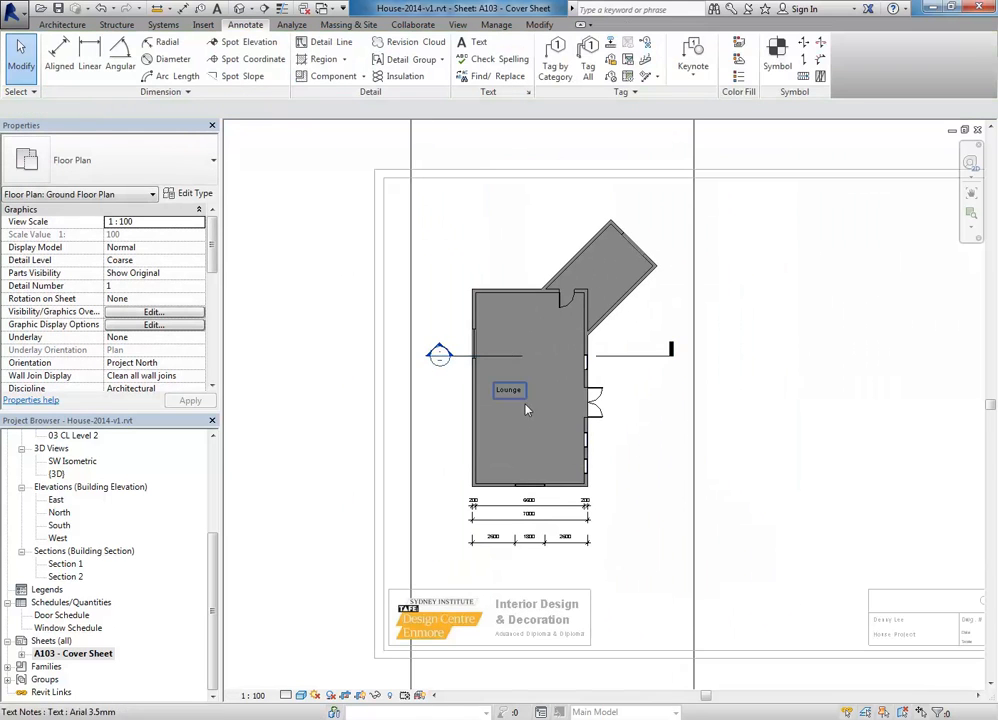
{"action": "left_click", "coordinate": [592, 400]}
{"action": "key", "text": "Delete"}
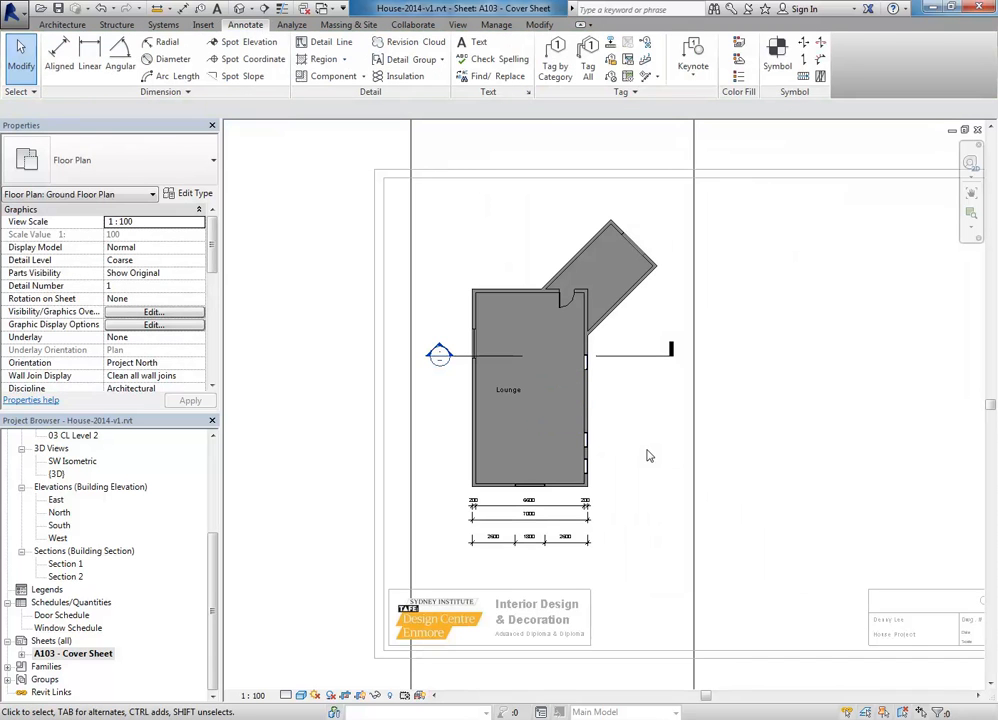
{"action": "scroll", "coordinate": [620, 455], "scroll_direction": "down", "scroll_amount": 5}
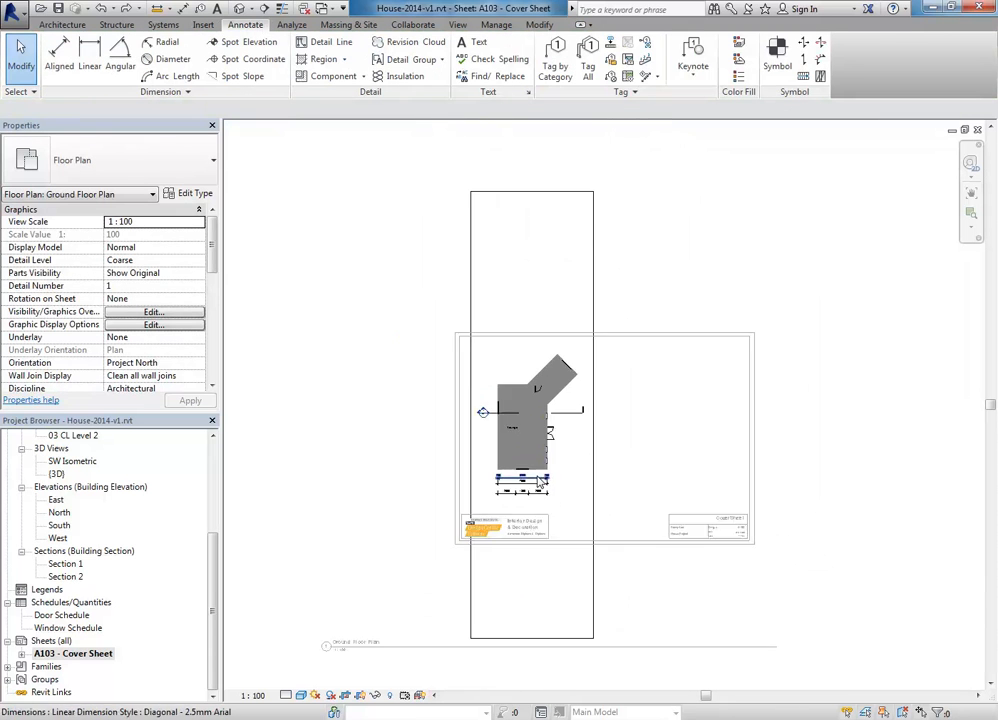
Step: Raise the crop region's bottom edge above the title block and finish the crop
{"action": "left_click_drag", "start_coordinate": [521, 569], "coordinate": [523, 396]}
{"action": "middle_click_drag", "start_coordinate": [479, 352], "coordinate": [474, 530]}
{"action": "scroll", "coordinate": [497, 190], "scroll_direction": "down", "scroll_amount": 1}
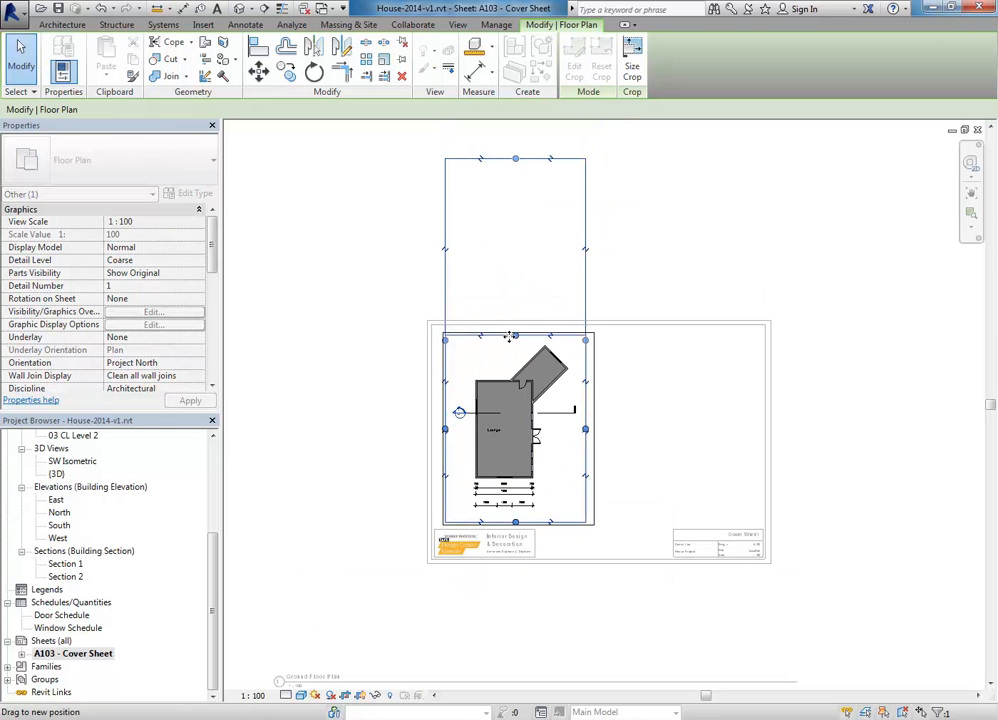
{"action": "scroll", "coordinate": [505, 400], "scroll_direction": "up", "scroll_amount": 3}
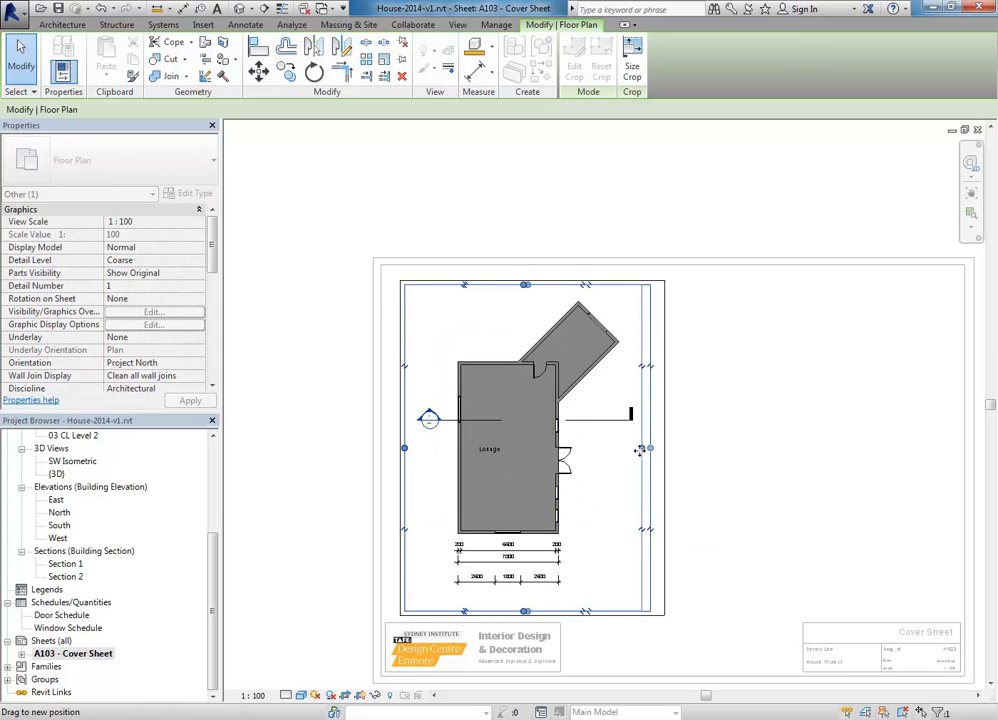
{"action": "middle_click_drag", "start_coordinate": [486, 446], "coordinate": [493, 385]}
{"action": "scroll", "coordinate": [493, 385], "scroll_direction": "up", "scroll_amount": 1}
{"action": "left_click", "coordinate": [393, 651]}
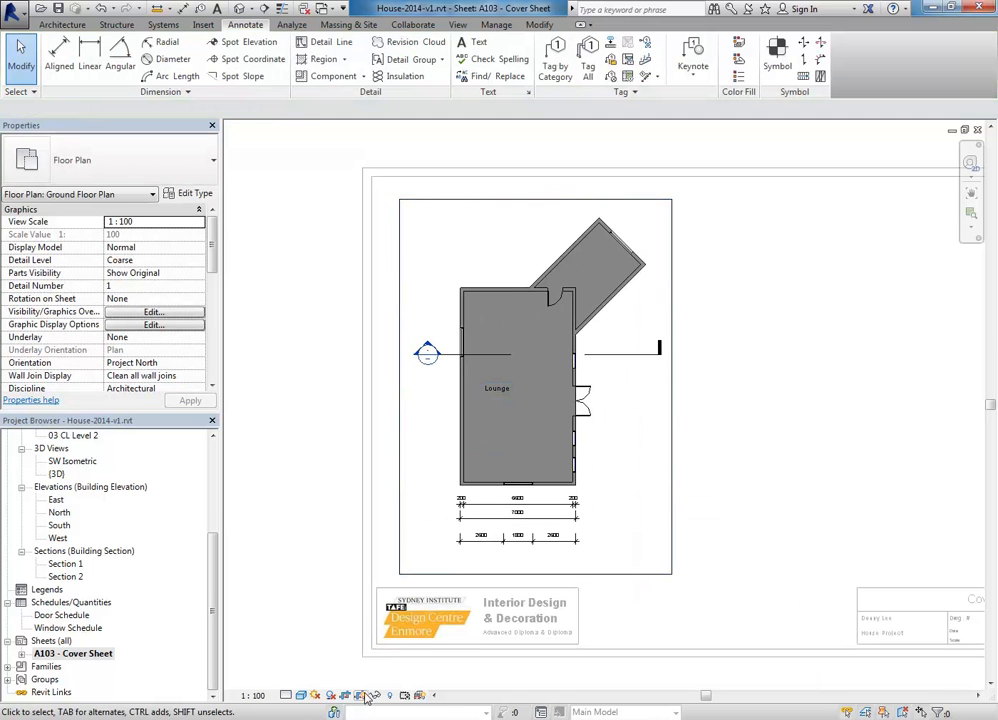
Step: Zoom out and centre the whole cover sheet in view
{"action": "scroll", "coordinate": [401, 357], "scroll_direction": "down", "scroll_amount": 2}
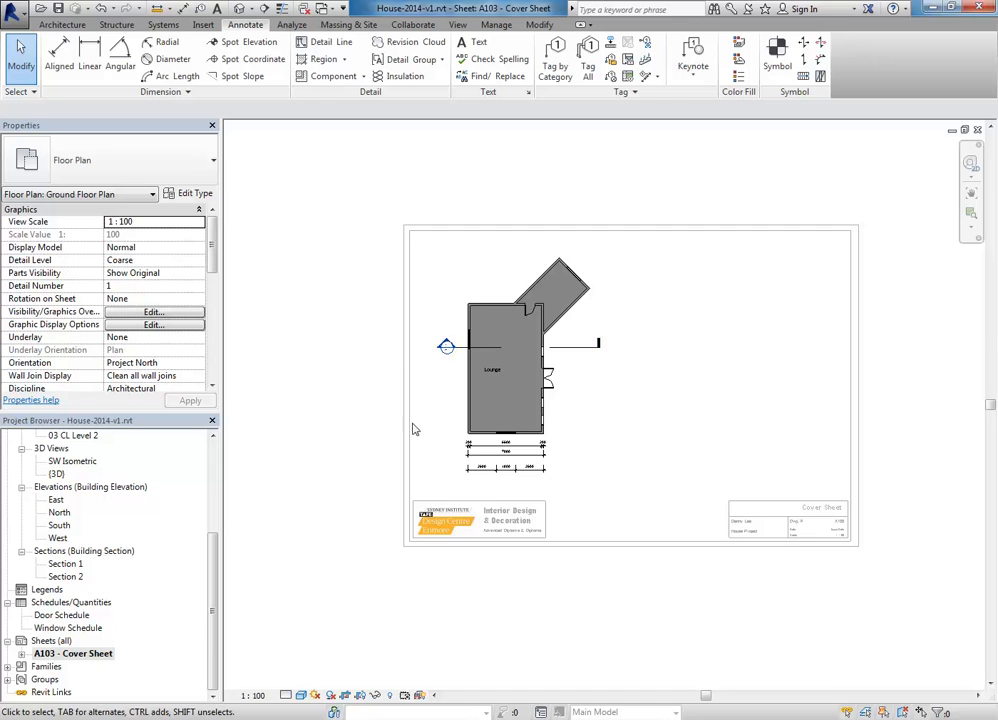
{"action": "middle_click_drag", "start_coordinate": [339, 502], "coordinate": [377, 489]}
{"action": "scroll", "coordinate": [533, 254], "scroll_direction": "up", "scroll_amount": 1}
{"action": "middle_click_drag", "start_coordinate": [535, 256], "coordinate": [514, 246]}
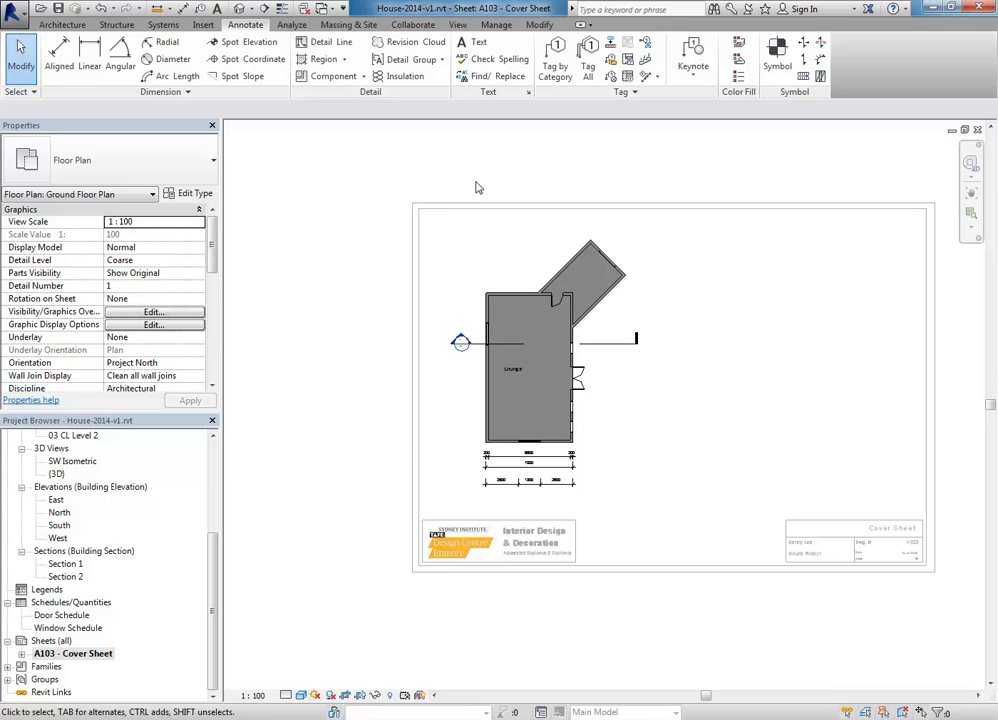
Step: Deactivate the Ground Floor Plan viewport to return to sheet editing
{"action": "right_click", "coordinate": [446, 244]}
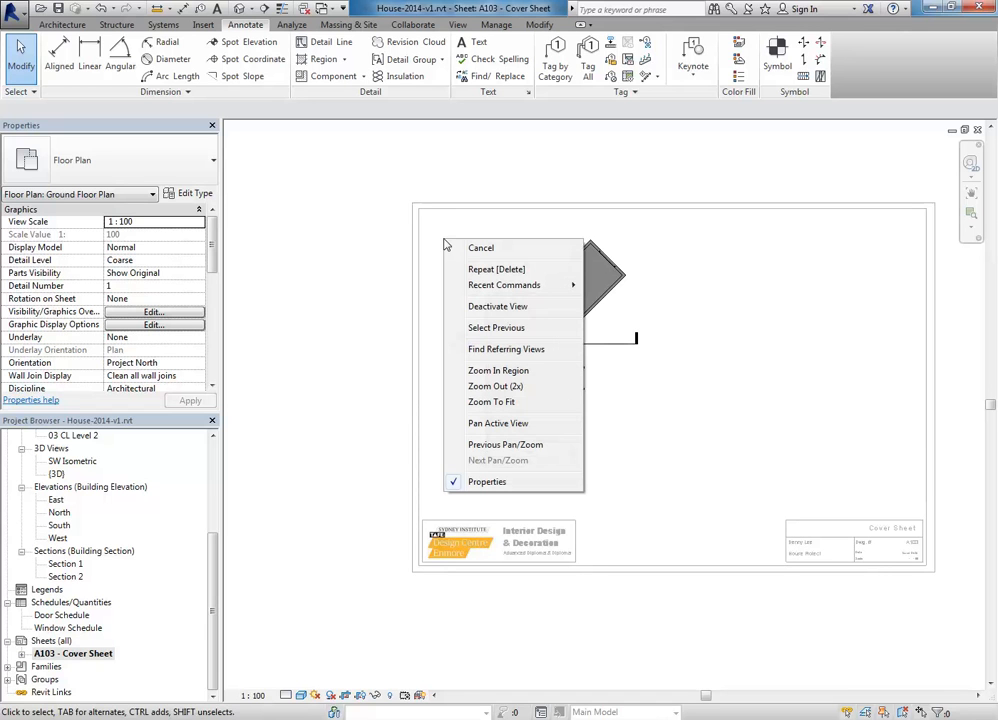
{"action": "left_click", "coordinate": [474, 310]}
{"action": "scroll", "coordinate": [540, 395], "scroll_direction": "down", "scroll_amount": 2}
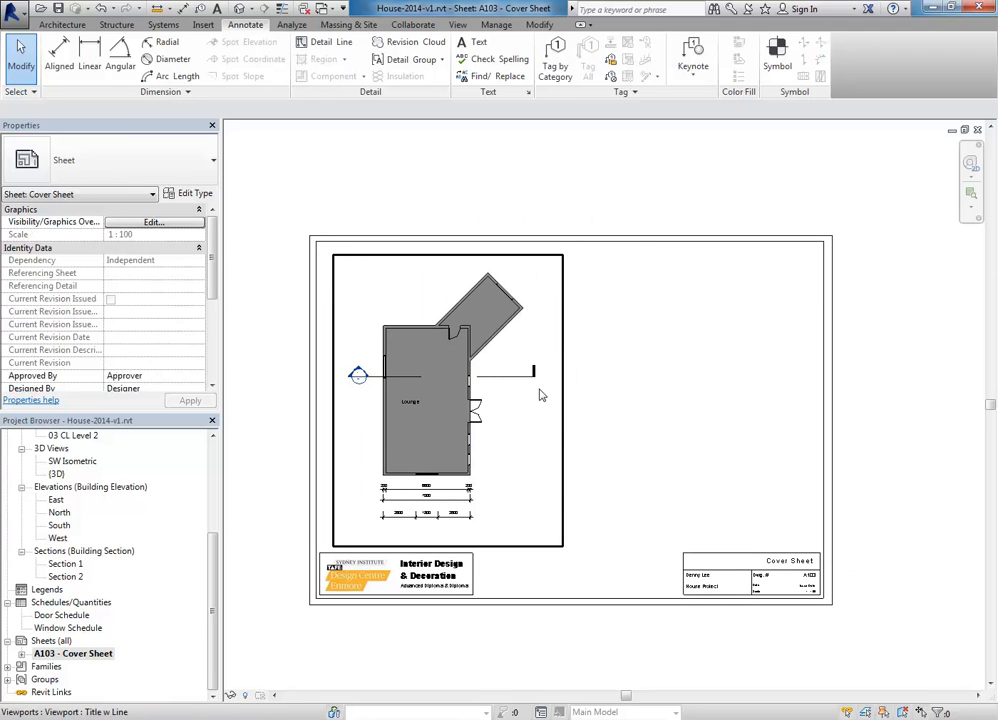
Step: Check the plan viewport and the sheet's title block by selecting each, then zoom out
{"action": "left_click", "coordinate": [539, 395]}
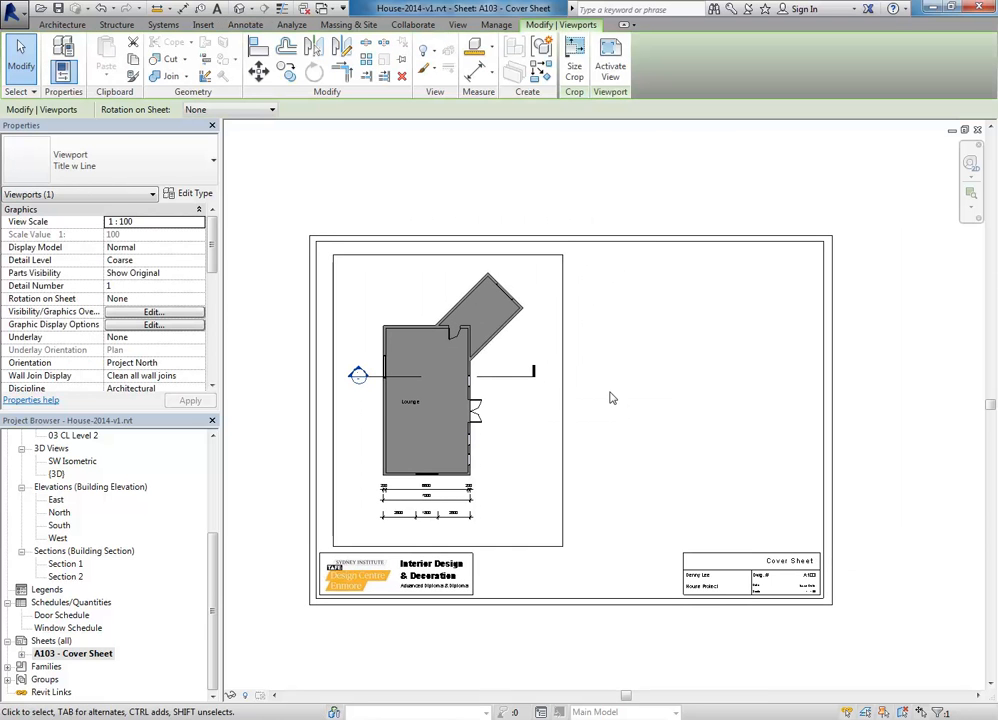
{"action": "left_click", "coordinate": [602, 517]}
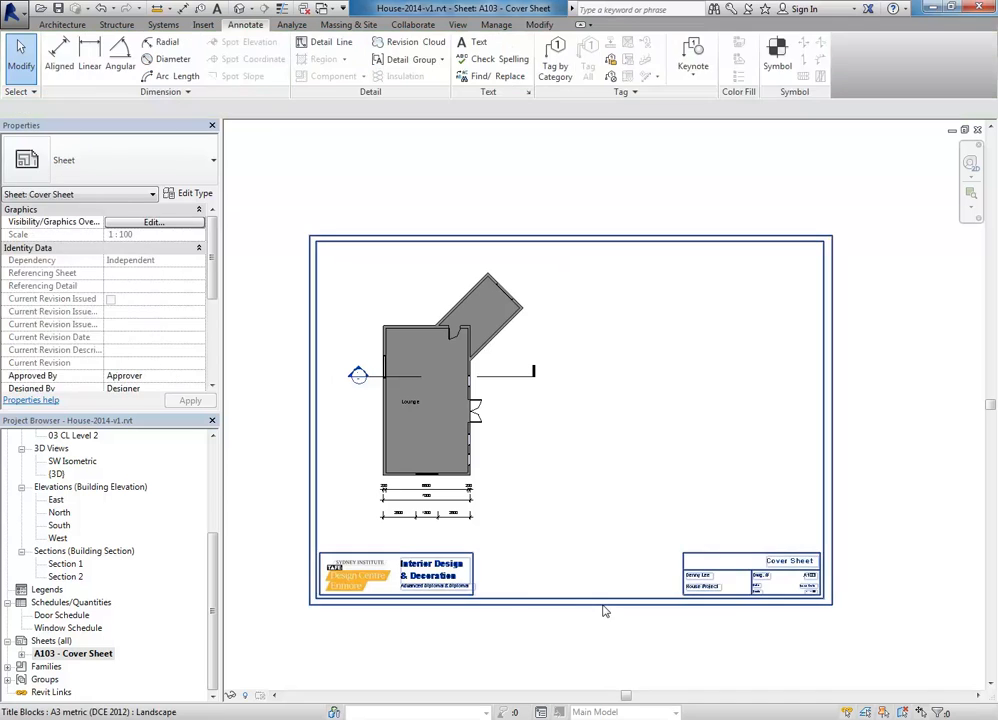
{"action": "left_click", "coordinate": [604, 604]}
{"action": "left_click", "coordinate": [597, 557]}
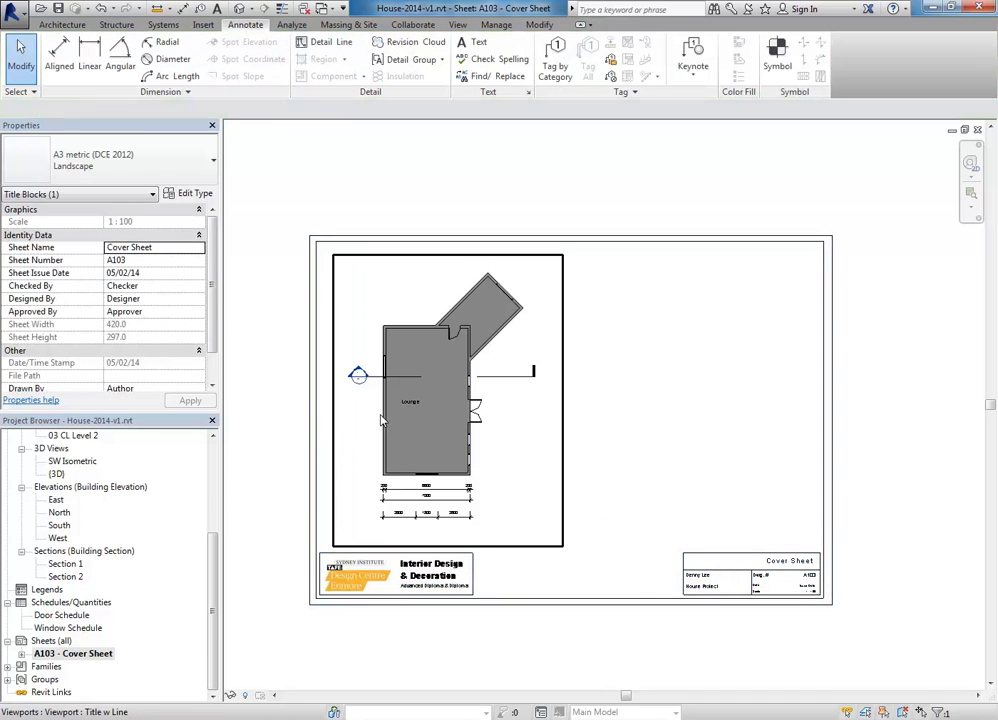
{"action": "scroll", "coordinate": [445, 415], "scroll_direction": "up", "scroll_amount": 1}
{"action": "scroll", "coordinate": [445, 415], "scroll_direction": "up", "scroll_amount": 2}
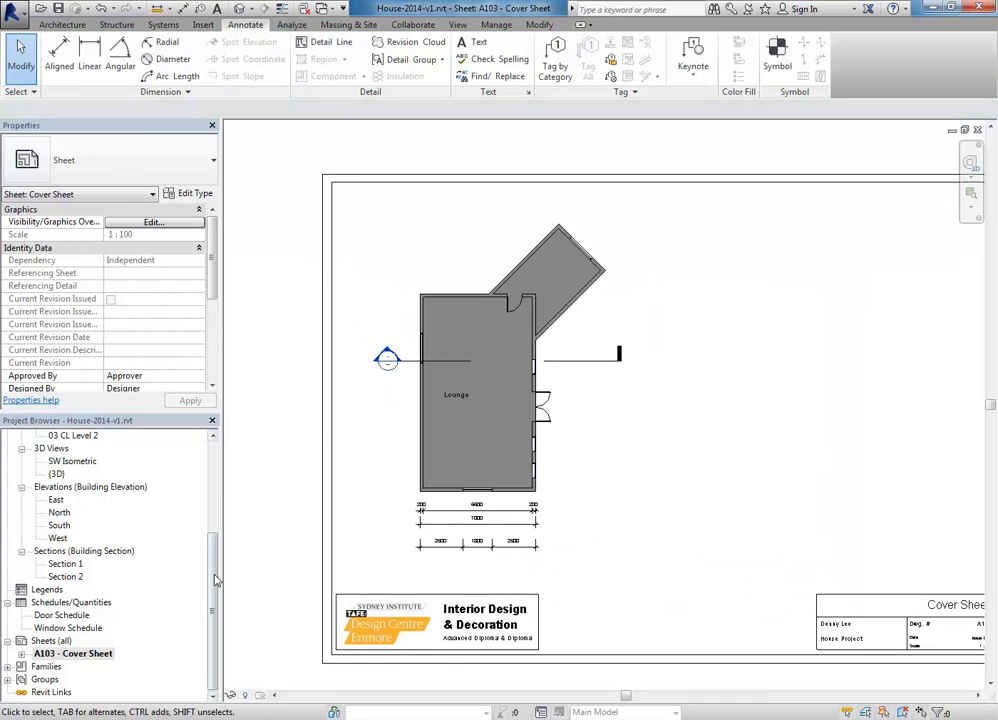
{"action": "scroll", "coordinate": [215, 580], "scroll_direction": "up", "scroll_amount": 5}
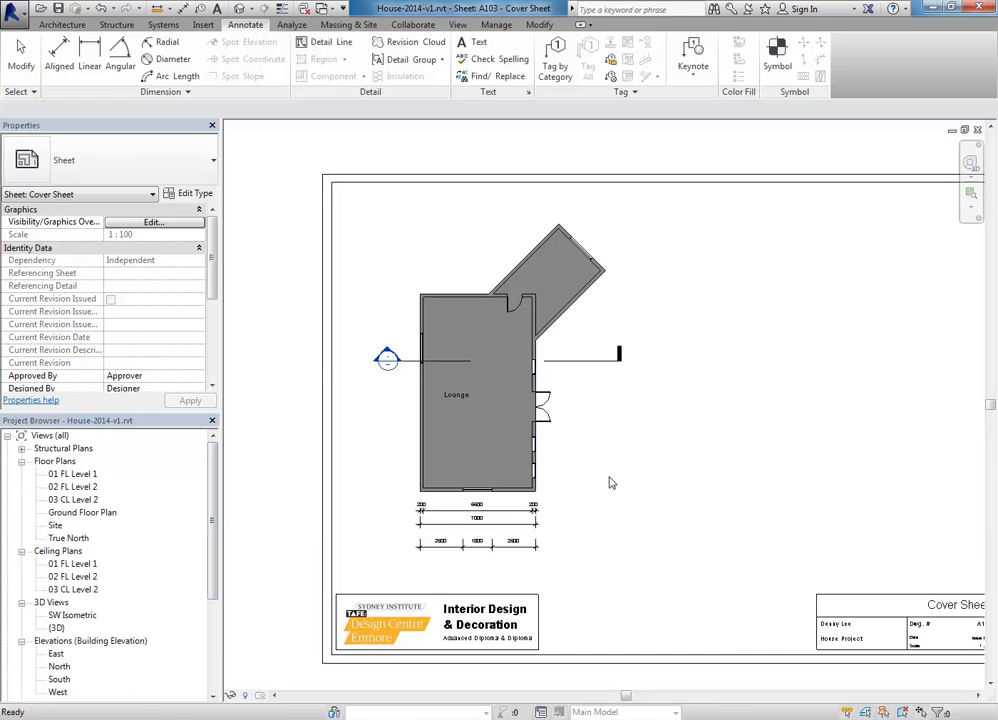
{"action": "scroll", "coordinate": [610, 320], "scroll_direction": "down", "scroll_amount": 4}
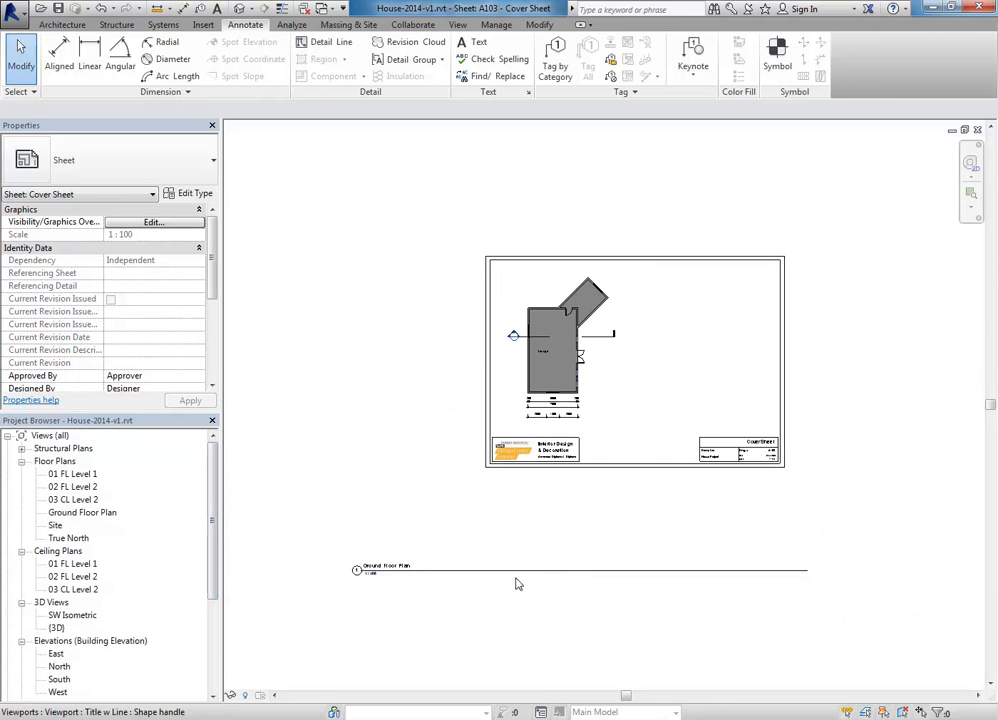
Step: Move the Ground Floor Plan viewport title up inside the sheet, just above the title block
{"action": "middle_click_drag", "start_coordinate": [591, 335], "coordinate": [578, 339]}
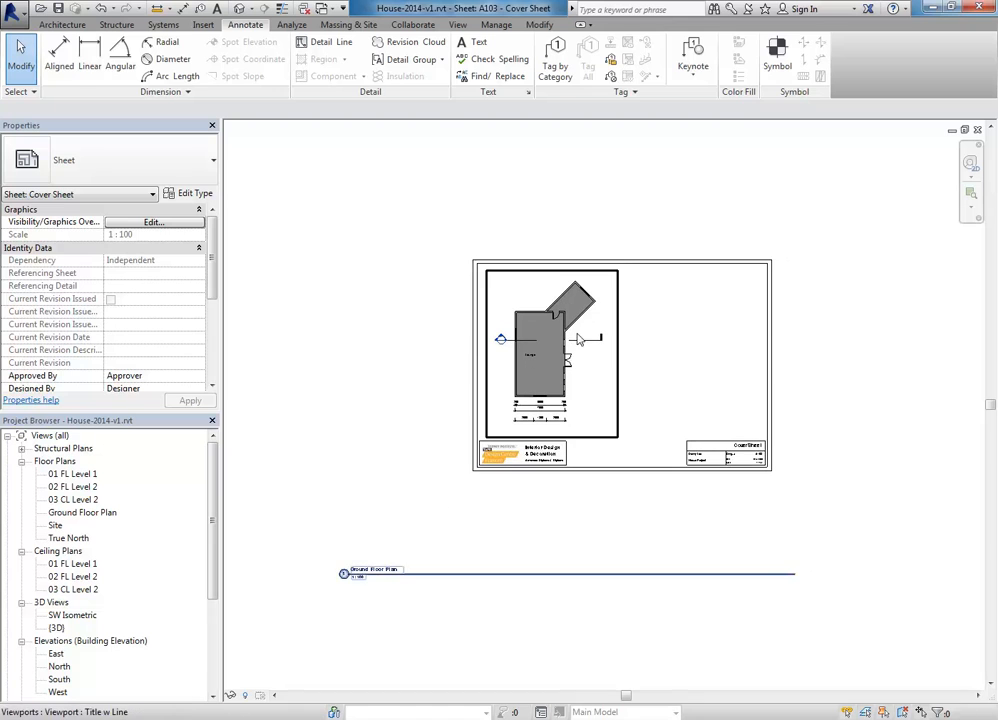
{"action": "left_click", "coordinate": [578, 339]}
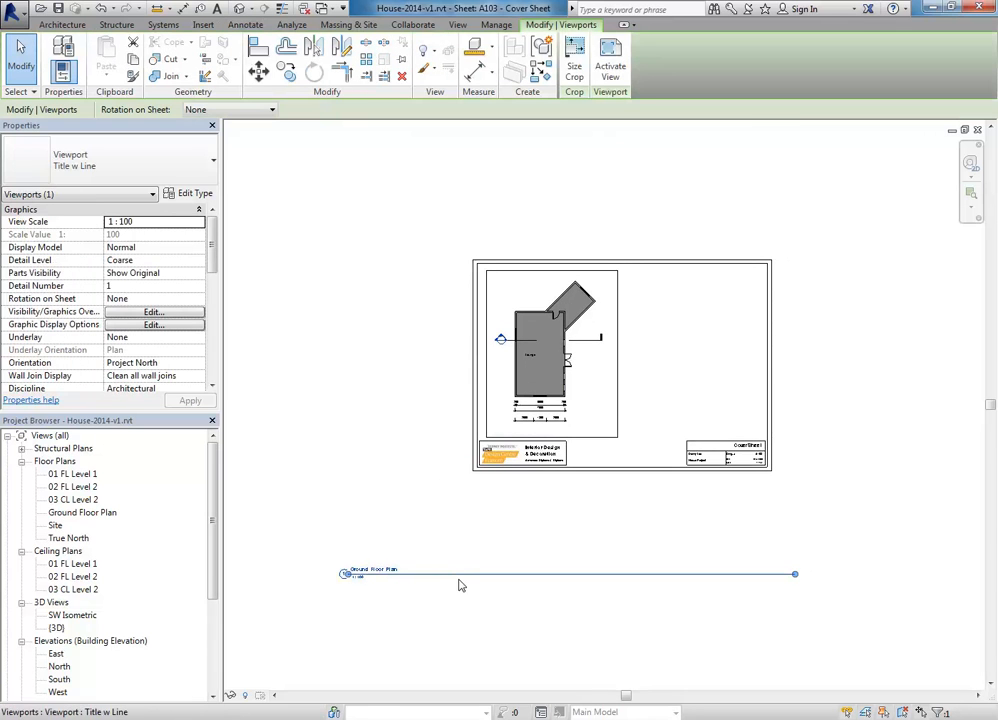
{"action": "left_click", "coordinate": [435, 490]}
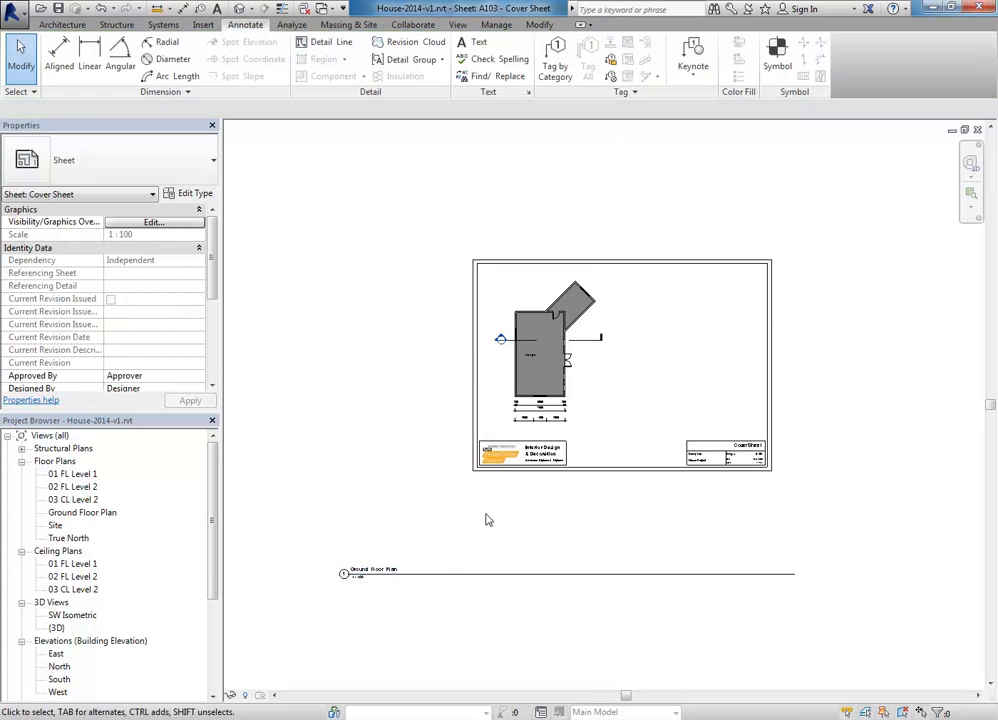
{"action": "left_click", "coordinate": [537, 392]}
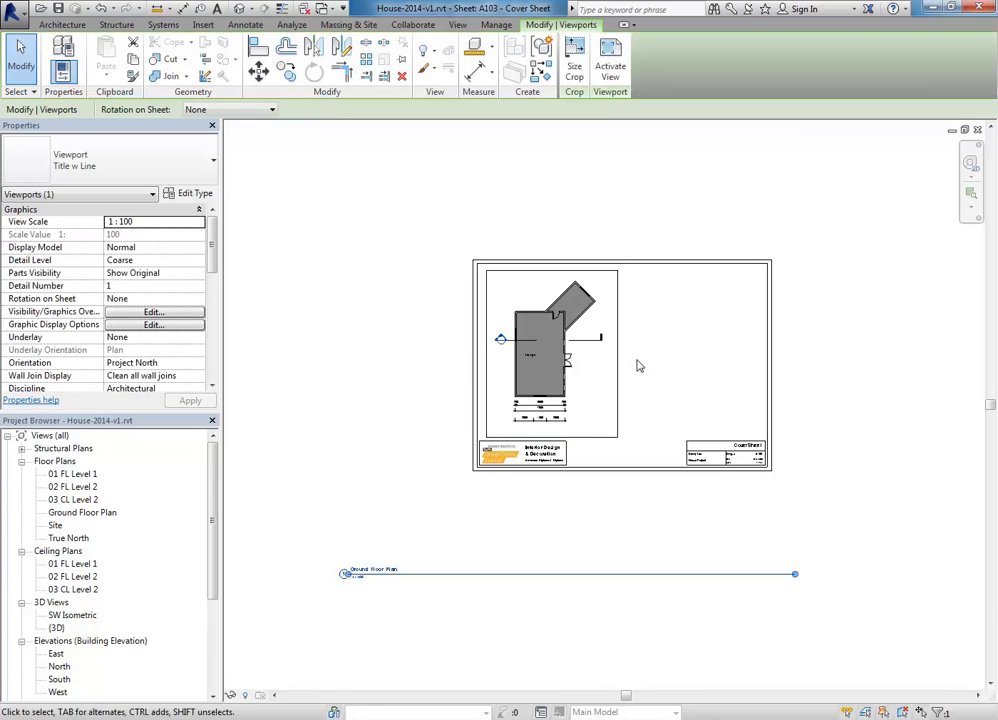
{"action": "mouse_move", "coordinate": [540, 355]}
{"action": "left_mouse_down"}
{"action": "mouse_move", "coordinate": [552, 310]}
{"action": "mouse_move", "coordinate": [551, 366]}
{"action": "left_mouse_up"}
{"action": "key", "text": "Escape"}
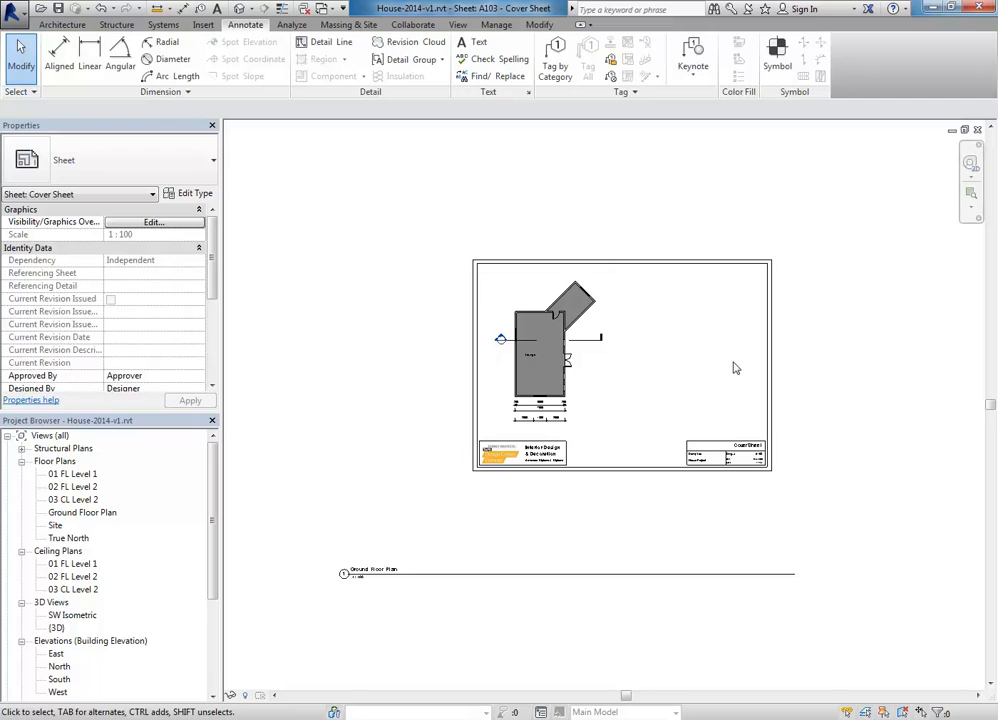
{"action": "left_click", "coordinate": [499, 581]}
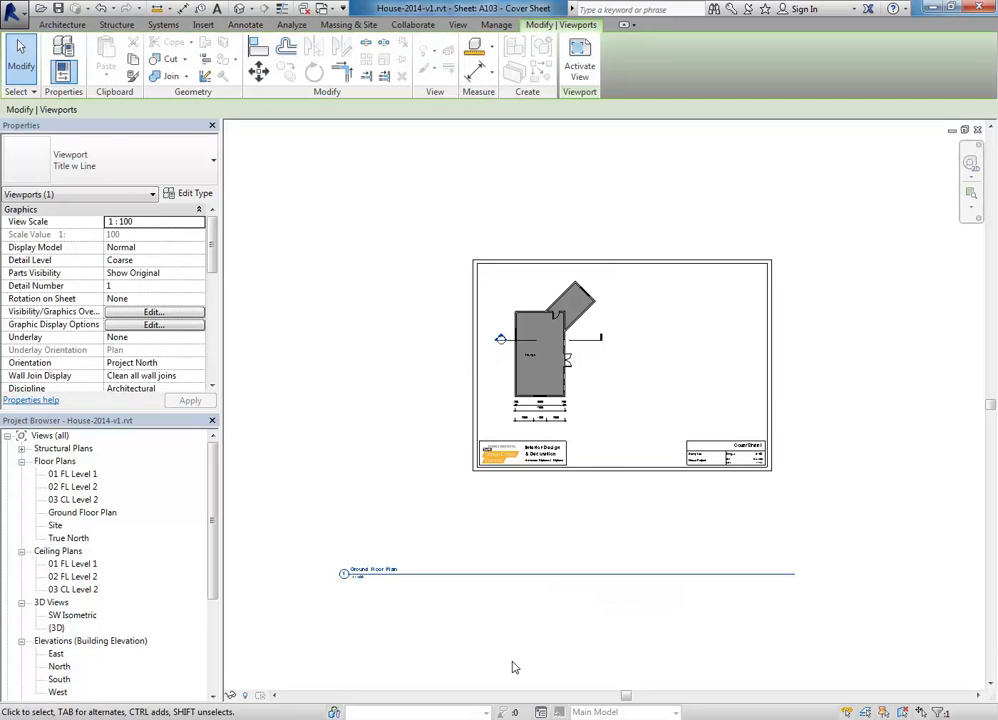
{"action": "left_click_drag", "start_coordinate": [385, 571], "coordinate": [552, 436]}
{"action": "middle_click_drag", "start_coordinate": [564, 577], "coordinate": [515, 593]}
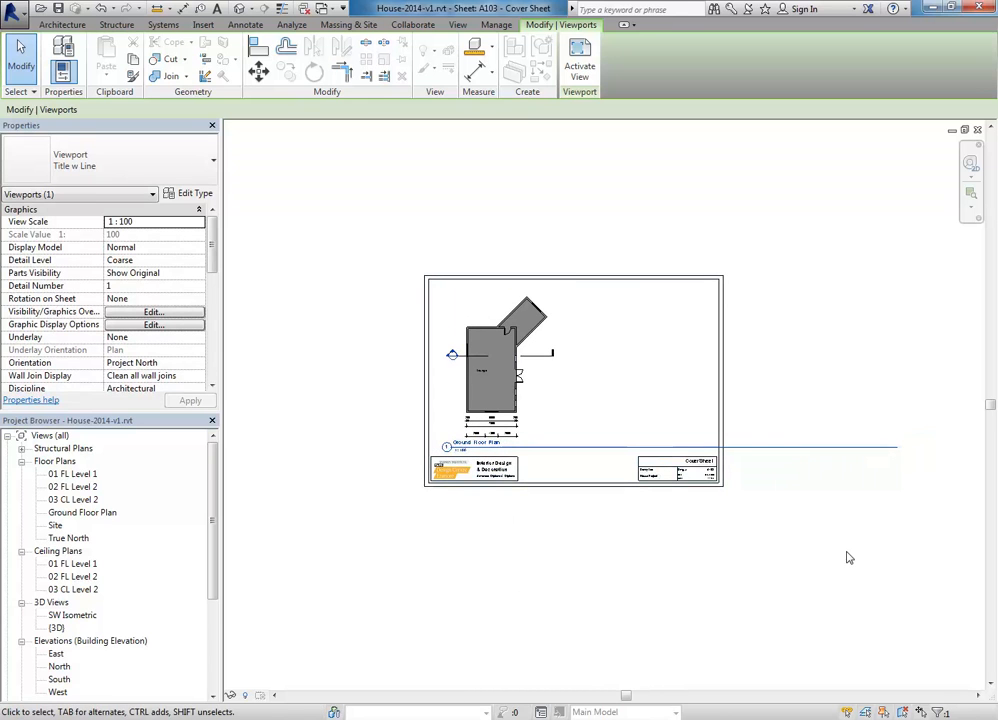
Step: Shorten the Ground Floor Plan title line so it ends just past its label
{"action": "left_click", "coordinate": [503, 375]}
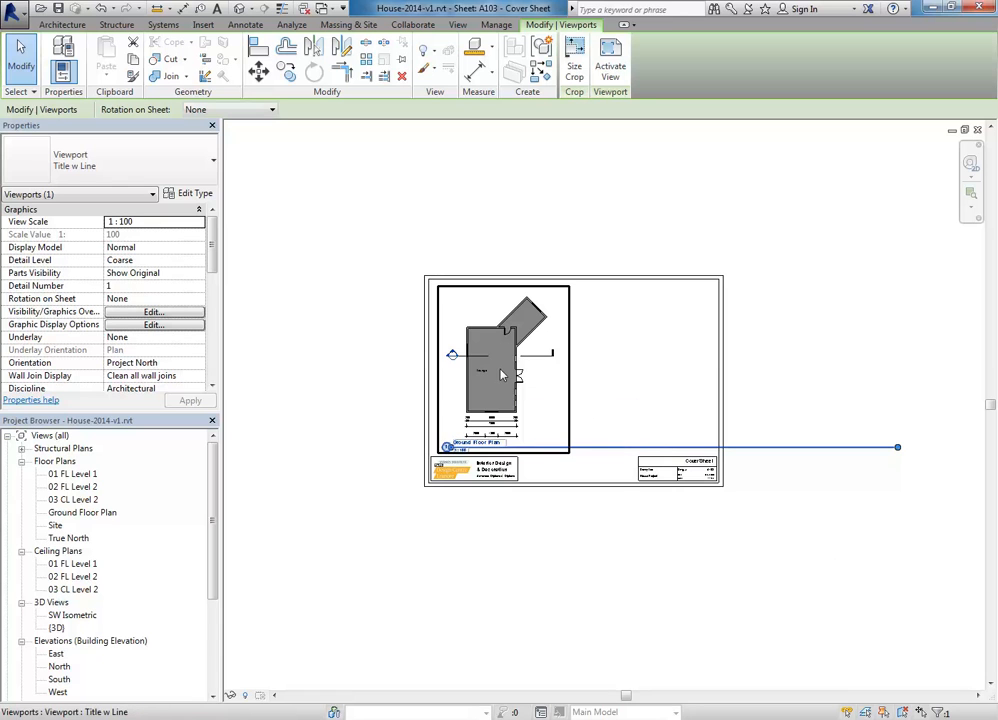
{"action": "left_click_drag", "start_coordinate": [894, 449], "coordinate": [560, 459]}
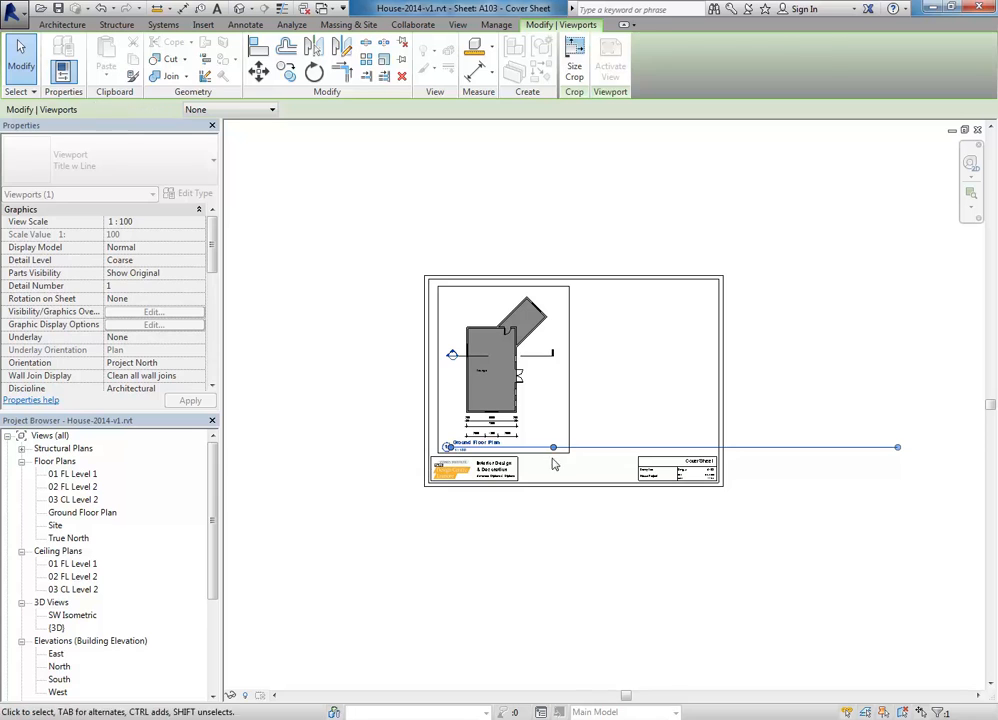
{"action": "left_click", "coordinate": [575, 510]}
{"action": "scroll", "coordinate": [575, 510], "scroll_direction": "up", "scroll_amount": 3}
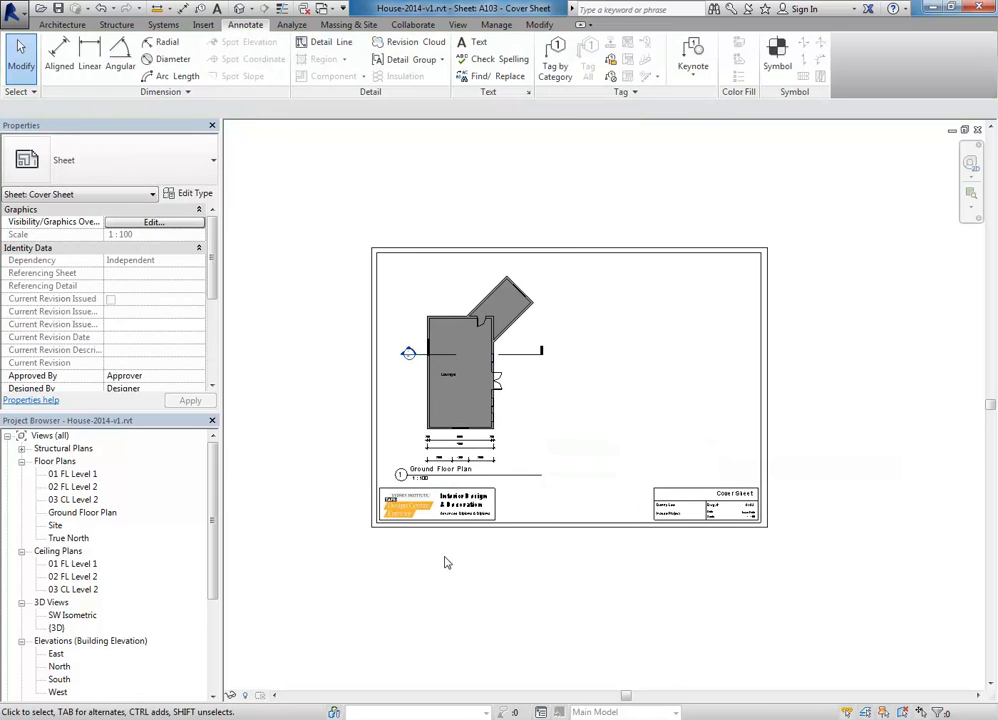
{"action": "left_click", "coordinate": [470, 477]}
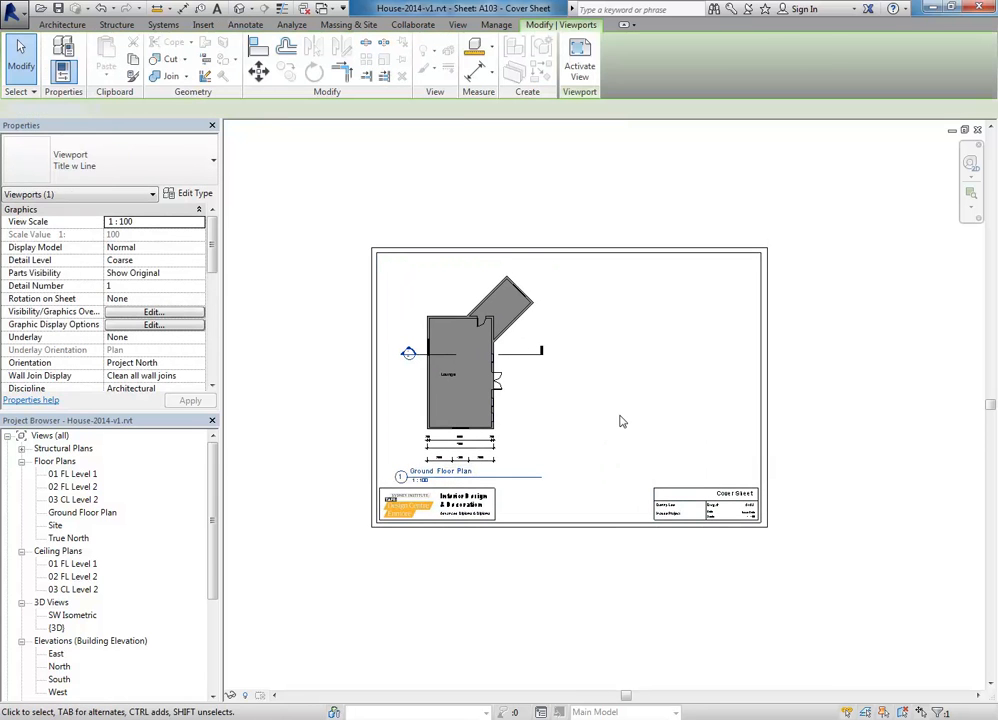
{"action": "left_click", "coordinate": [615, 415]}
{"action": "scroll", "coordinate": [610, 412], "scroll_direction": "up", "scroll_amount": 2}
{"action": "left_click", "coordinate": [613, 408]}
{"action": "left_click", "coordinate": [613, 408]}
{"action": "middle_click_drag", "start_coordinate": [637, 392], "coordinate": [643, 441]}
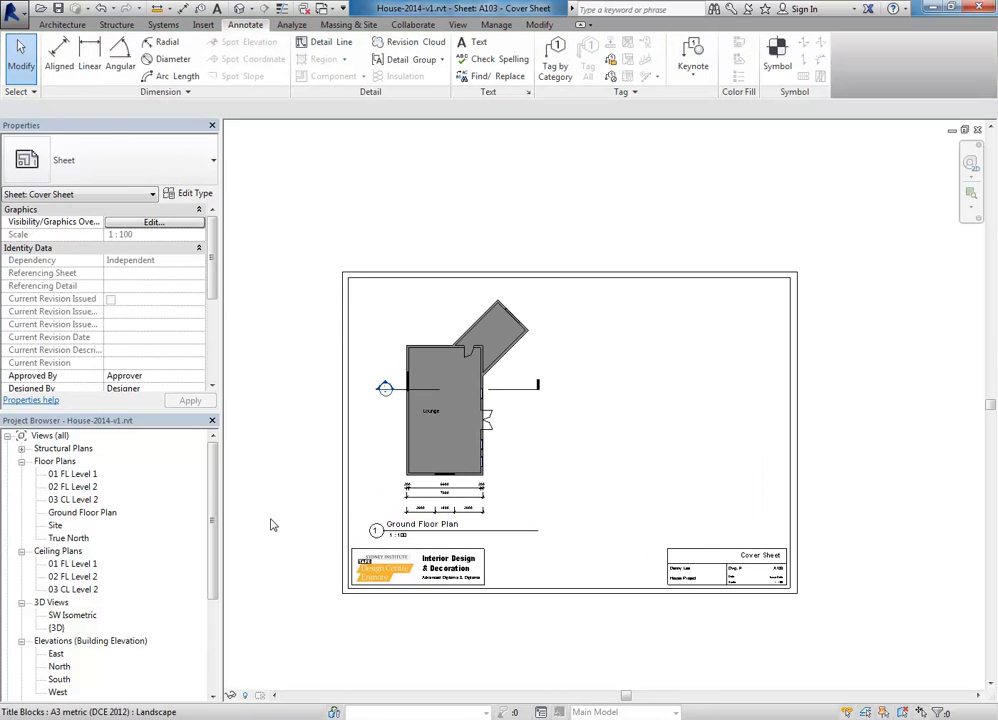
Step: Open 01 FL Level 1, then the Ground Floor Plan, and bring up that view's browser actions
{"action": "double_click", "coordinate": [68, 476]}
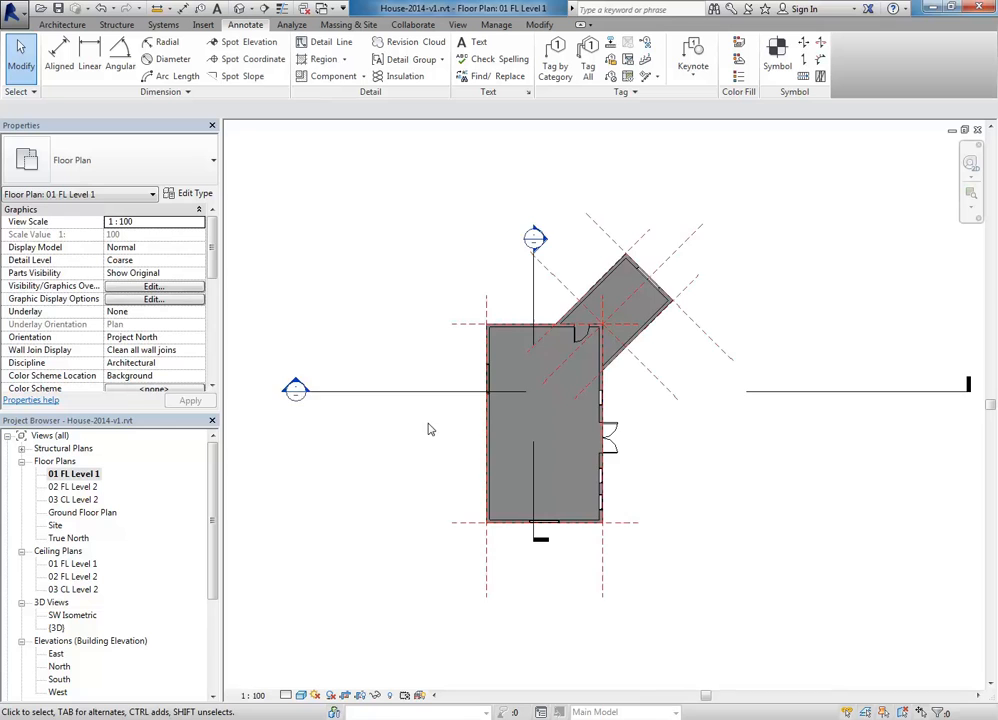
{"action": "scroll", "coordinate": [420, 440], "scroll_direction": "down", "scroll_amount": 3}
{"action": "double_click", "coordinate": [83, 512]}
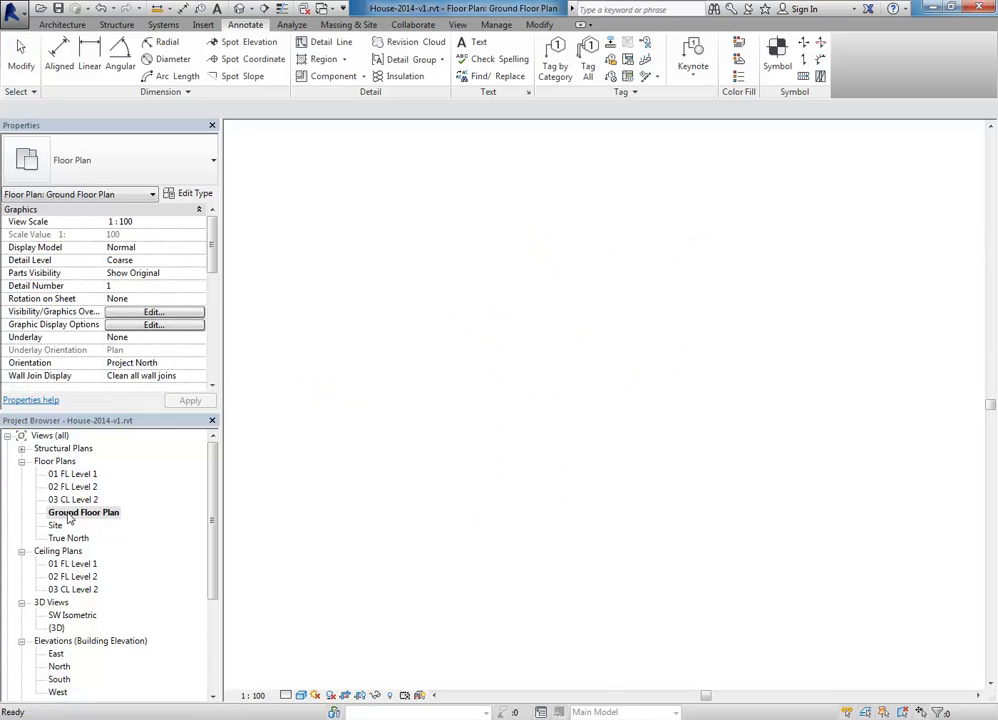
{"action": "scroll", "coordinate": [477, 421], "scroll_direction": "up", "scroll_amount": 5}
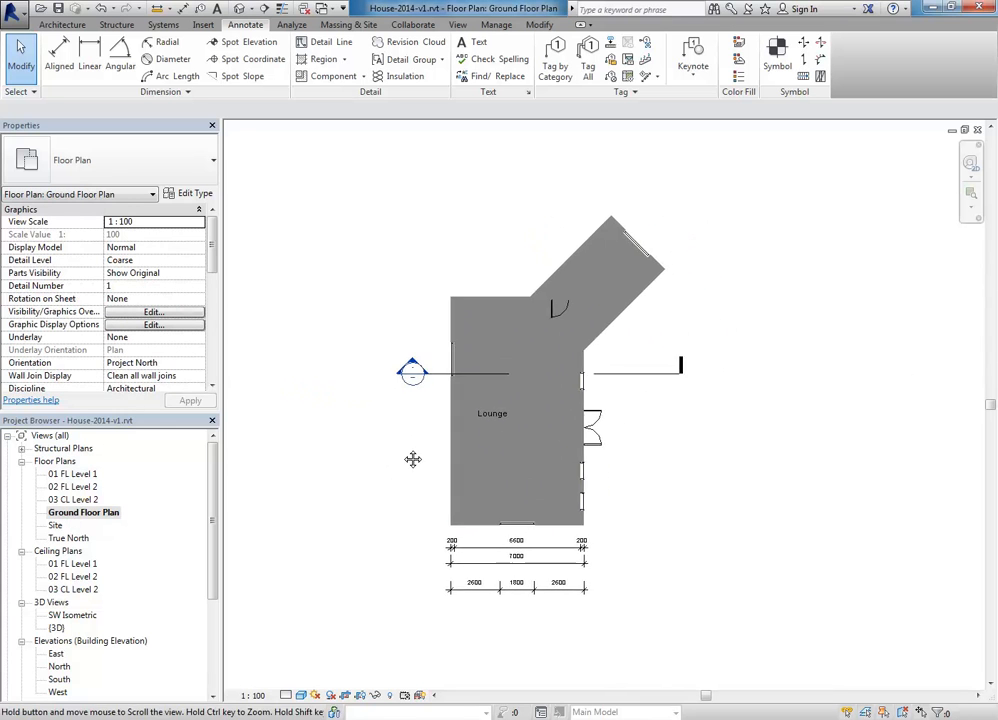
{"action": "scroll", "coordinate": [356, 439], "scroll_direction": "up", "scroll_amount": 1}
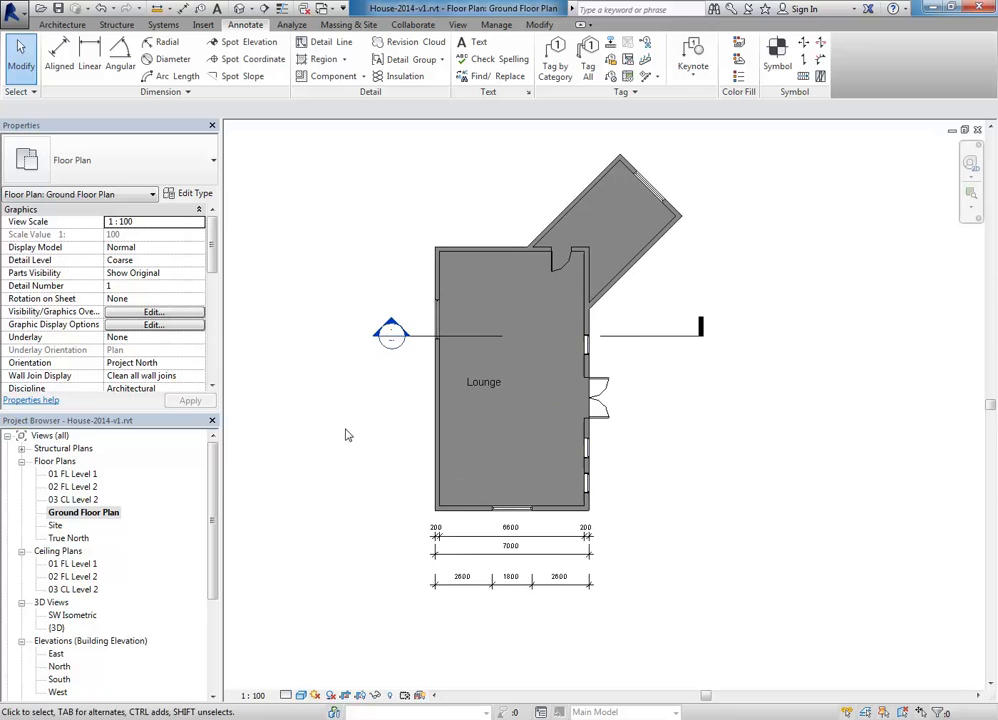
{"action": "right_click", "coordinate": [90, 516]}
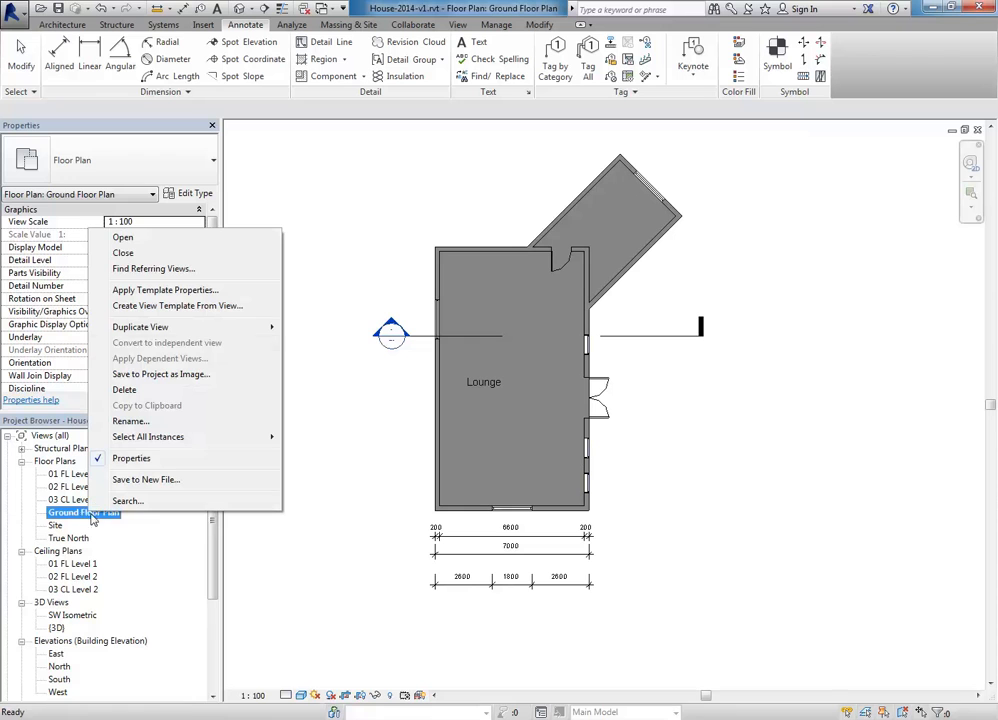
Step: Create a view template named 'My Plan' from the Ground Floor Plan's settings
{"action": "left_click", "coordinate": [125, 313]}
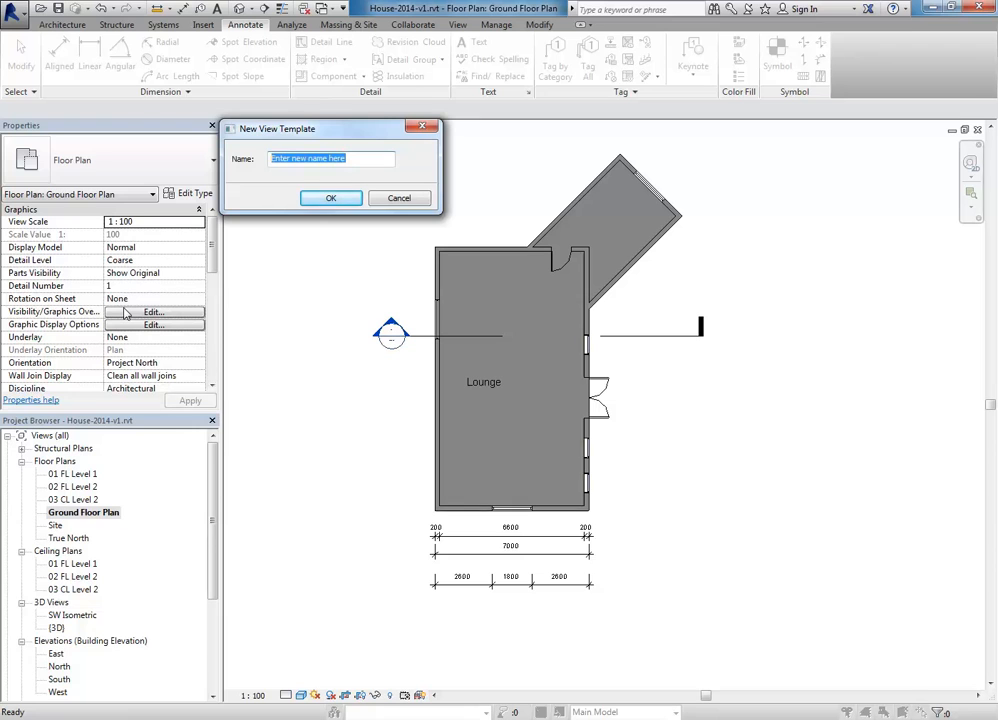
{"action": "type", "text": "My Plan"}
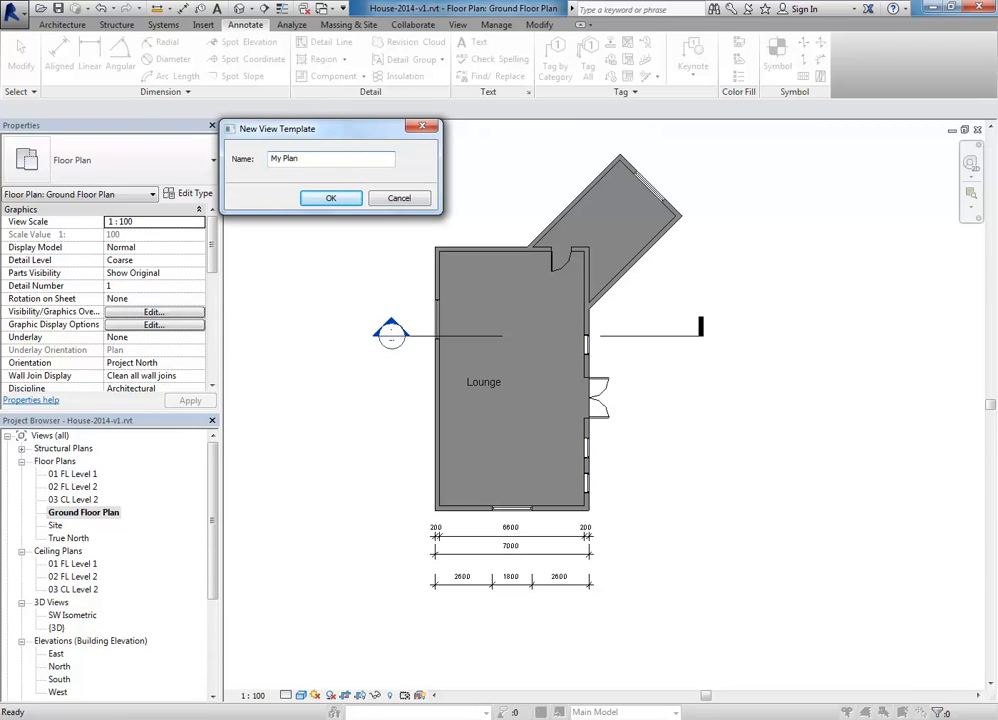
{"action": "left_click", "coordinate": [331, 198]}
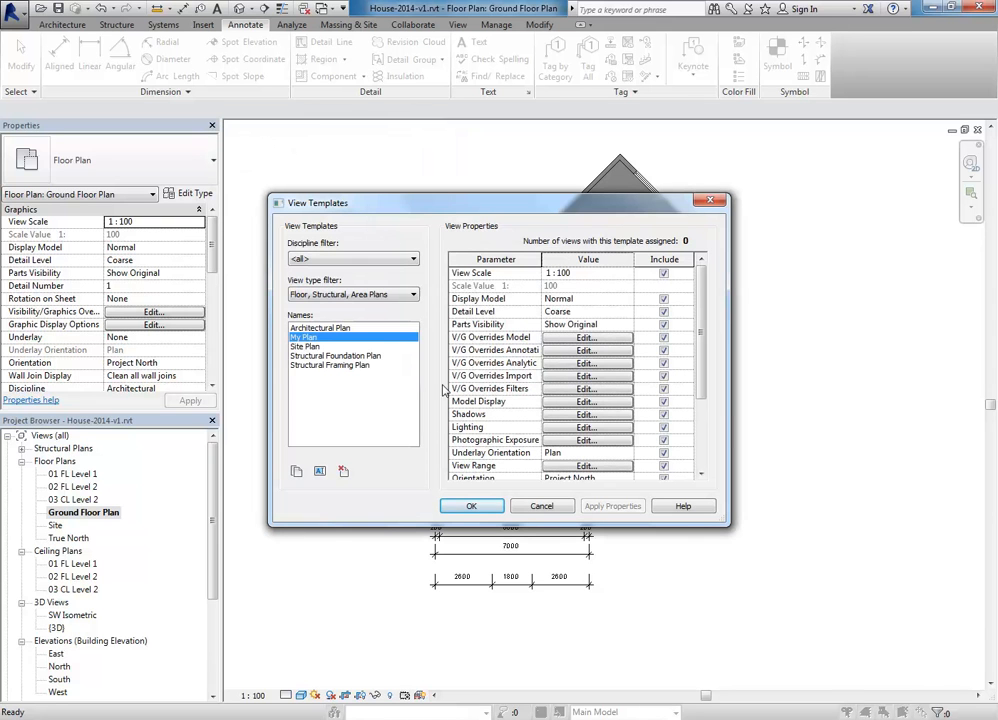
{"action": "left_click", "coordinate": [472, 507]}
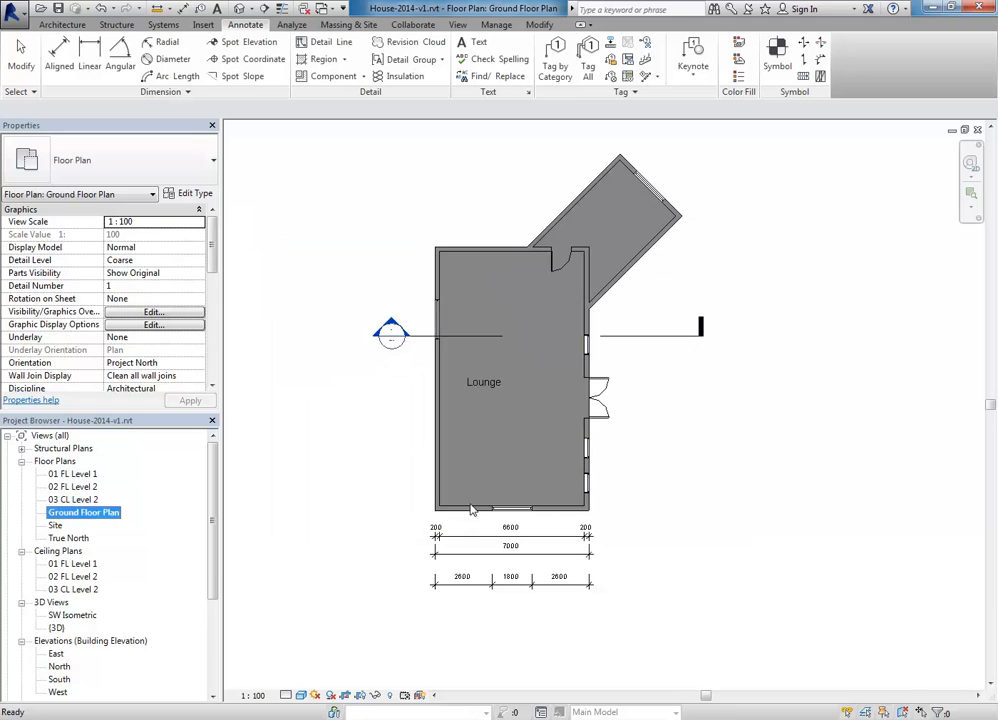
Step: Open 02 FL Level 2 and make a duplicate of it with detailing
{"action": "double_click", "coordinate": [72, 475]}
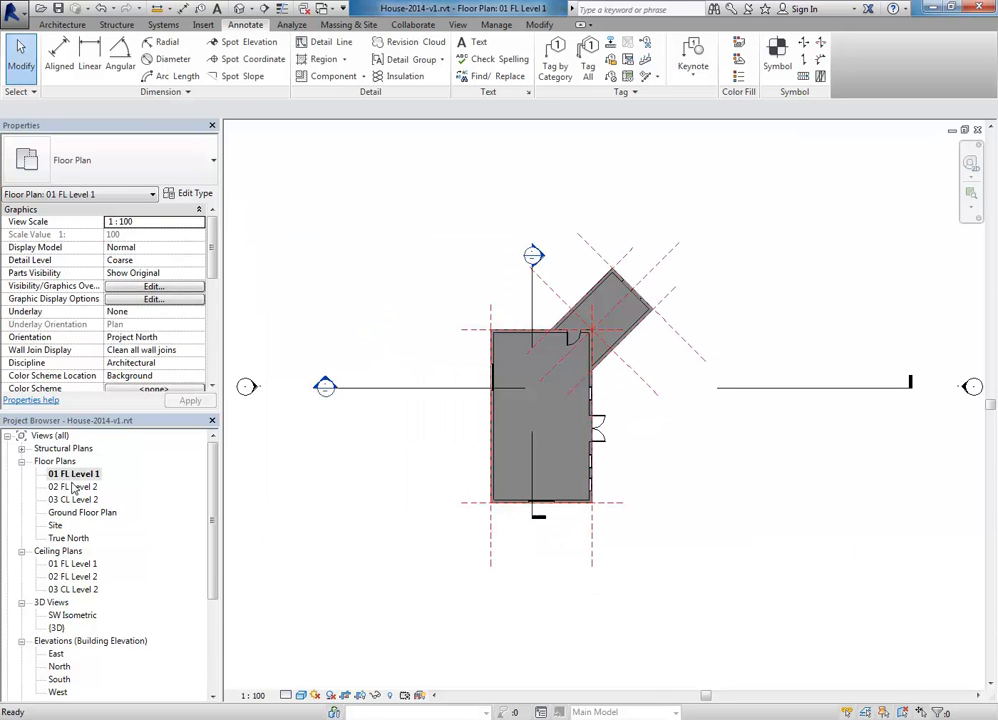
{"action": "double_click", "coordinate": [73, 487]}
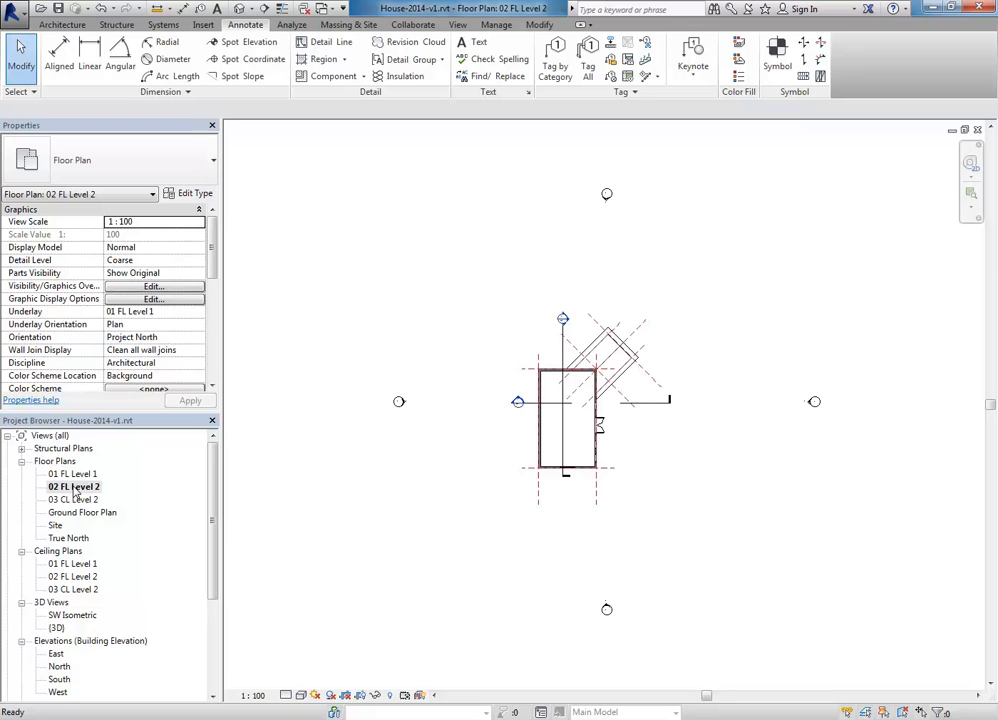
{"action": "right_click", "coordinate": [75, 490]}
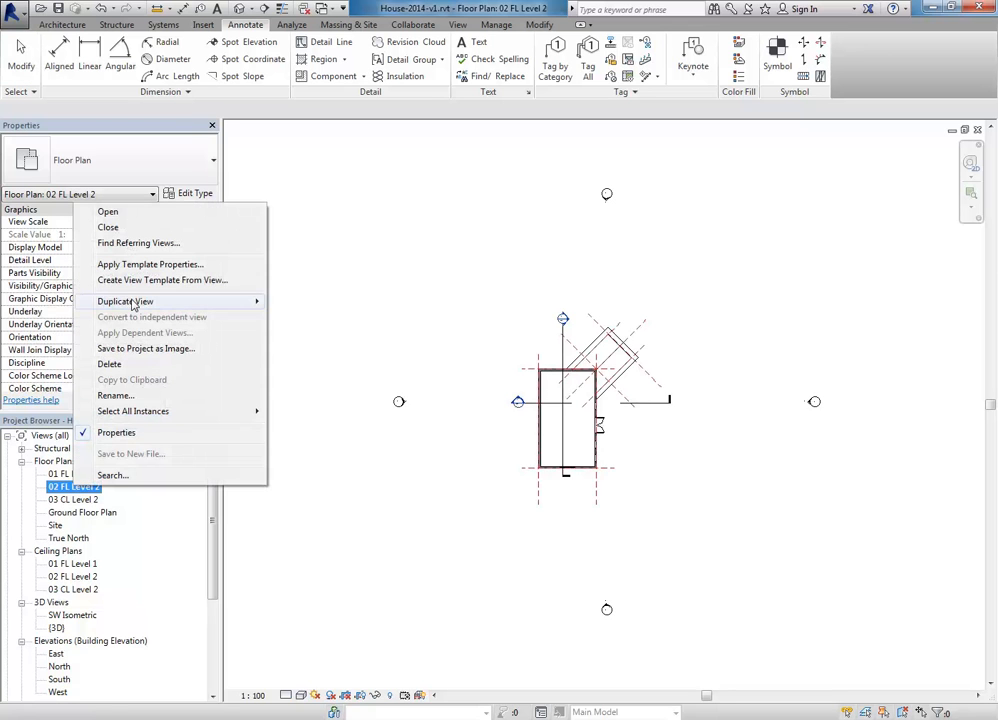
{"action": "mouse_move", "coordinate": [134, 302]}
{"action": "left_click", "coordinate": [315, 318]}
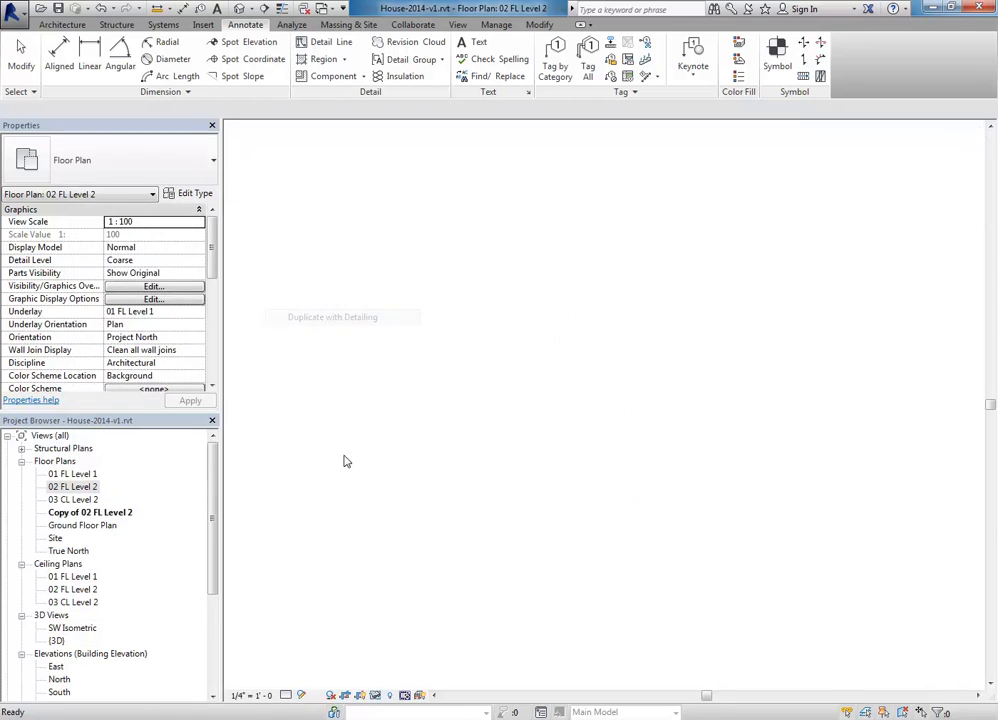
Step: Rename the duplicated view to 'First Floor Plan'
{"action": "right_click", "coordinate": [78, 512]}
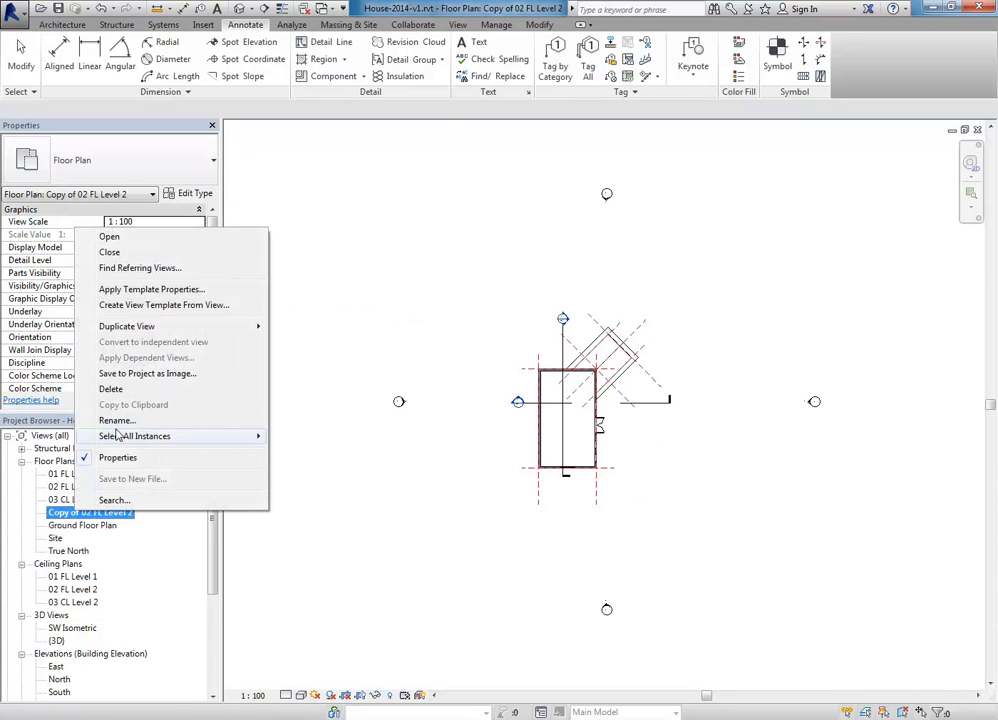
{"action": "left_click", "coordinate": [115, 421]}
{"action": "type", "text": "First Floor"}
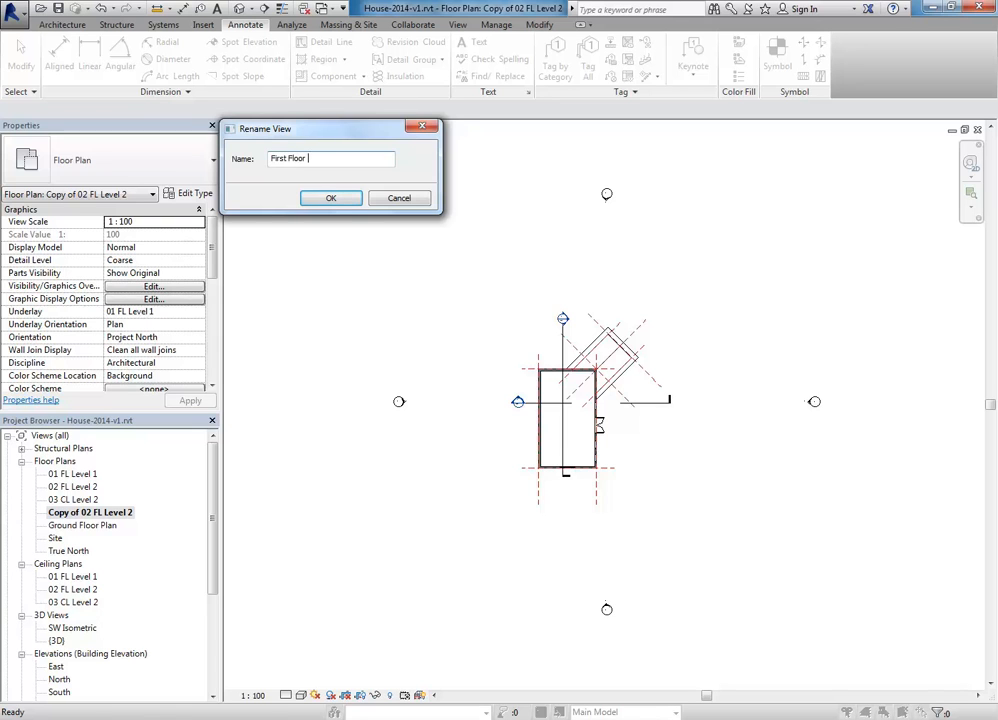
{"action": "type", "text": " Plan"}
{"action": "key", "text": "Return"}
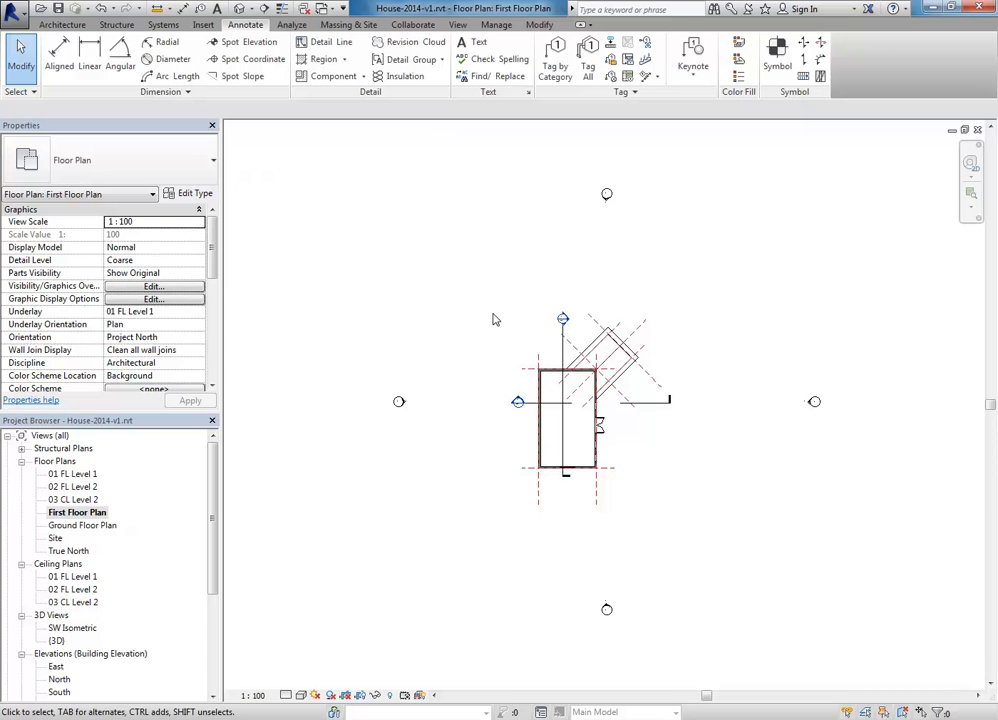
Step: Apply the My Plan view template to First Floor Plan
{"action": "right_click", "coordinate": [80, 512]}
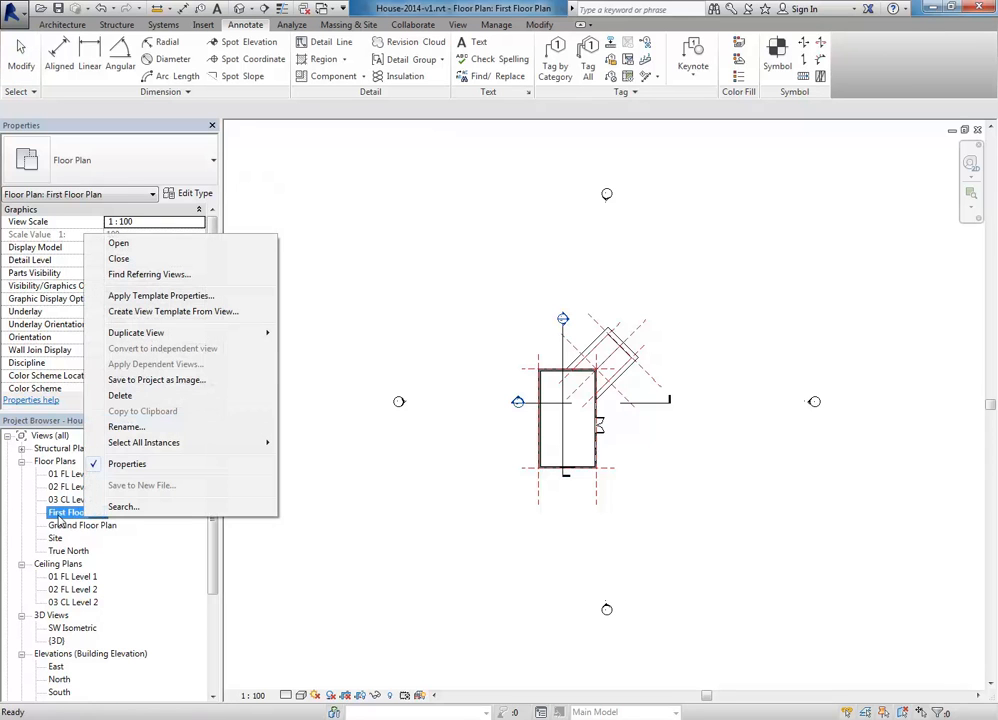
{"action": "left_click", "coordinate": [139, 297]}
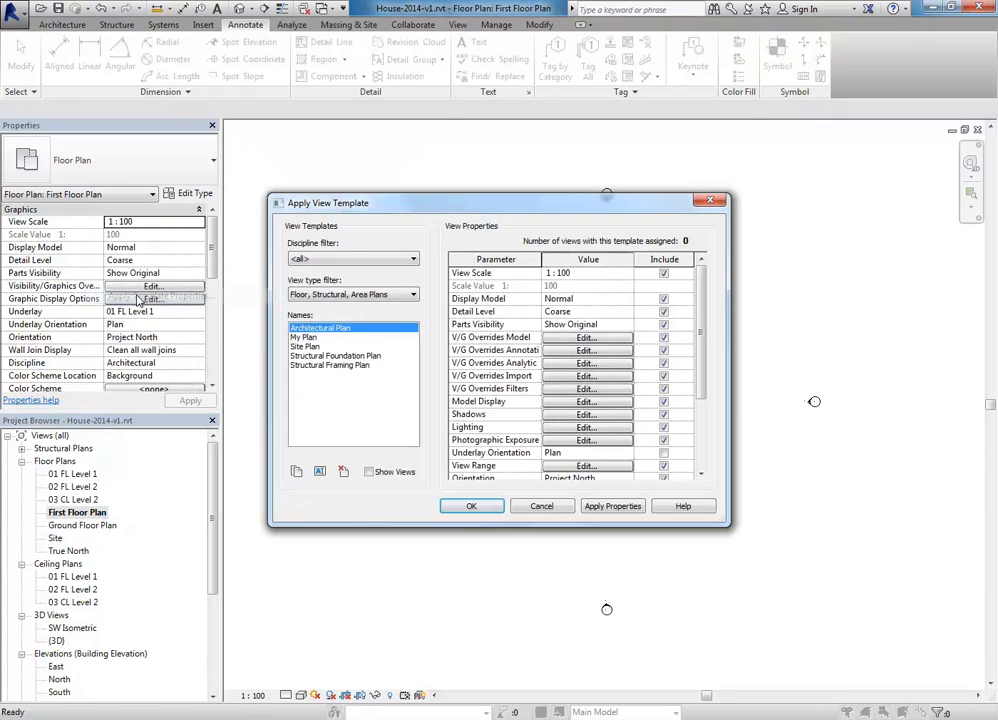
{"action": "left_click", "coordinate": [300, 338]}
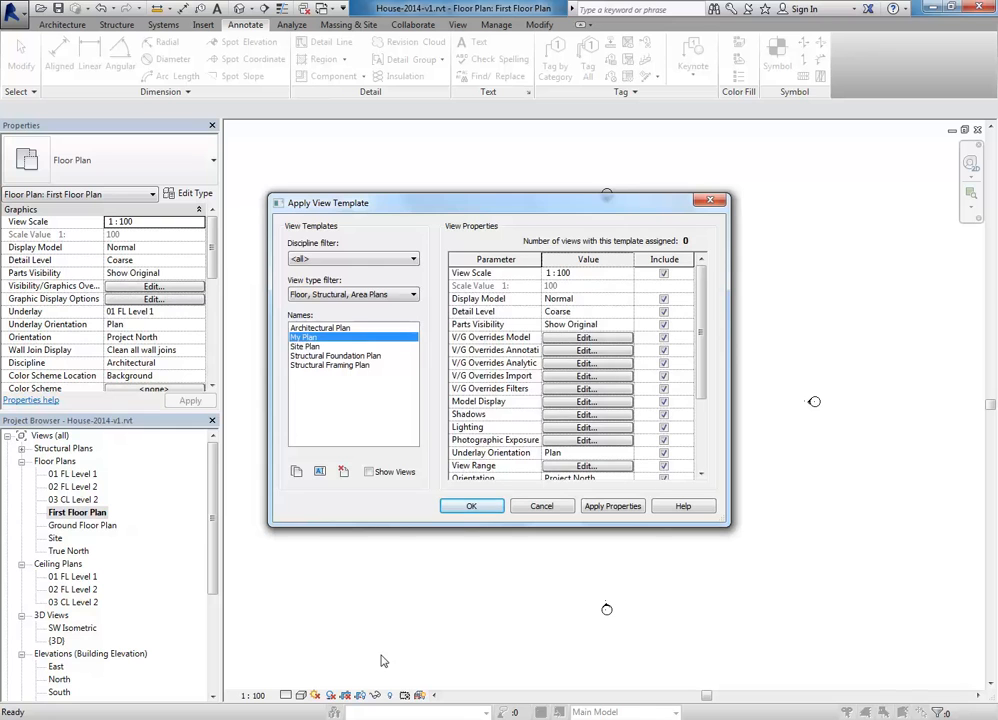
{"action": "left_click", "coordinate": [474, 506]}
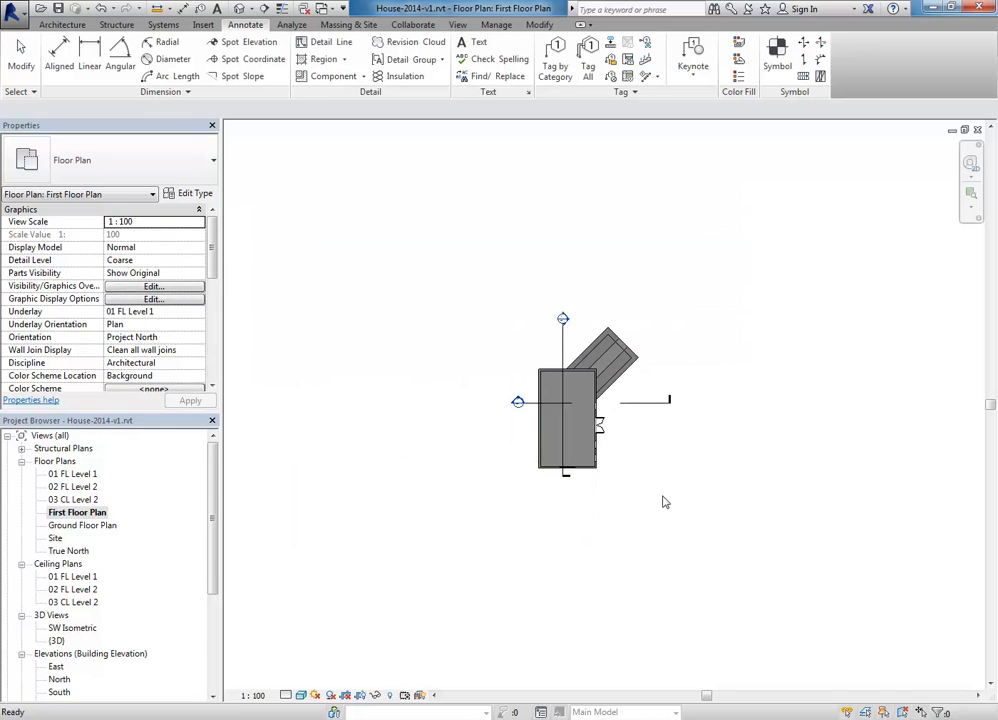
Step: Hide the vertical Section 2 line in the First Floor Plan view
{"action": "scroll", "coordinate": [612, 434], "scroll_direction": "up", "scroll_amount": 4}
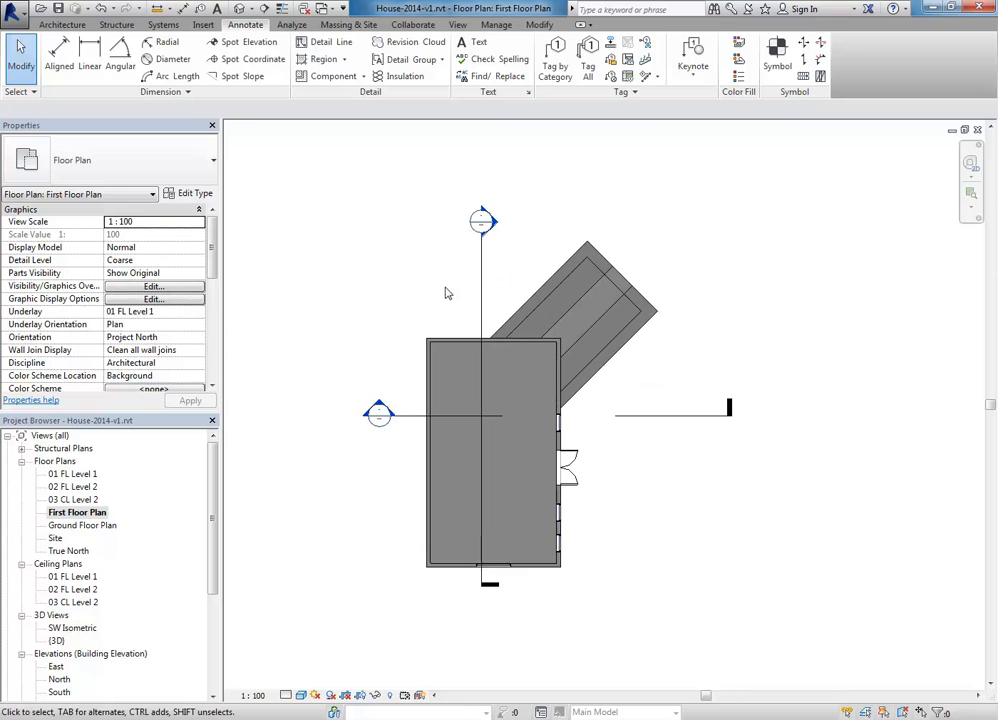
{"action": "right_click", "coordinate": [481, 283]}
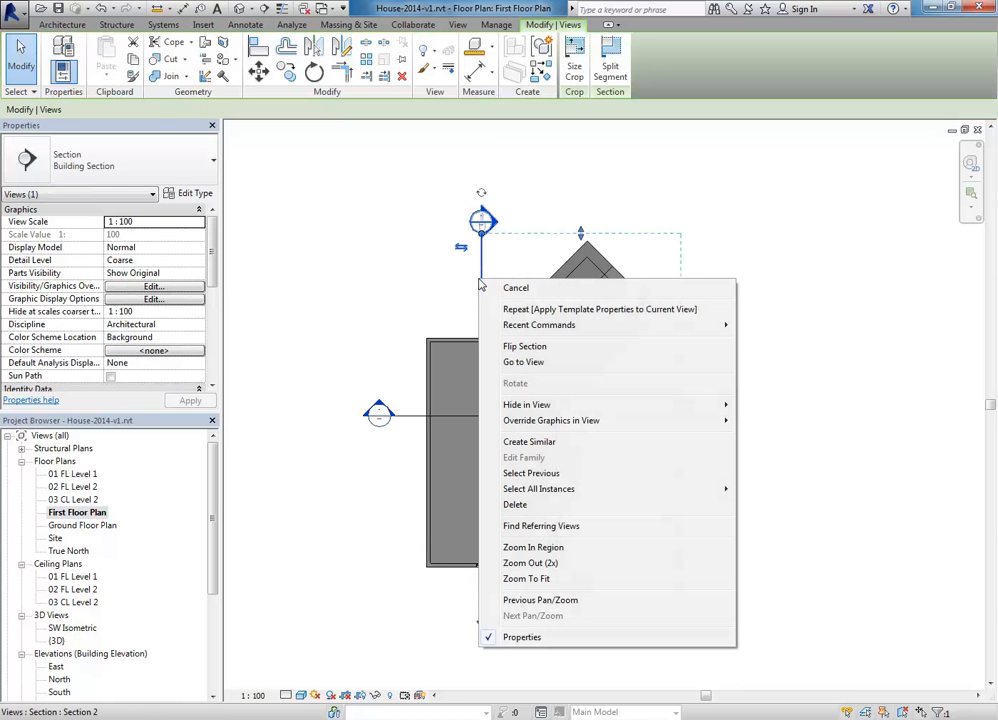
{"action": "mouse_move", "coordinate": [650, 404]}
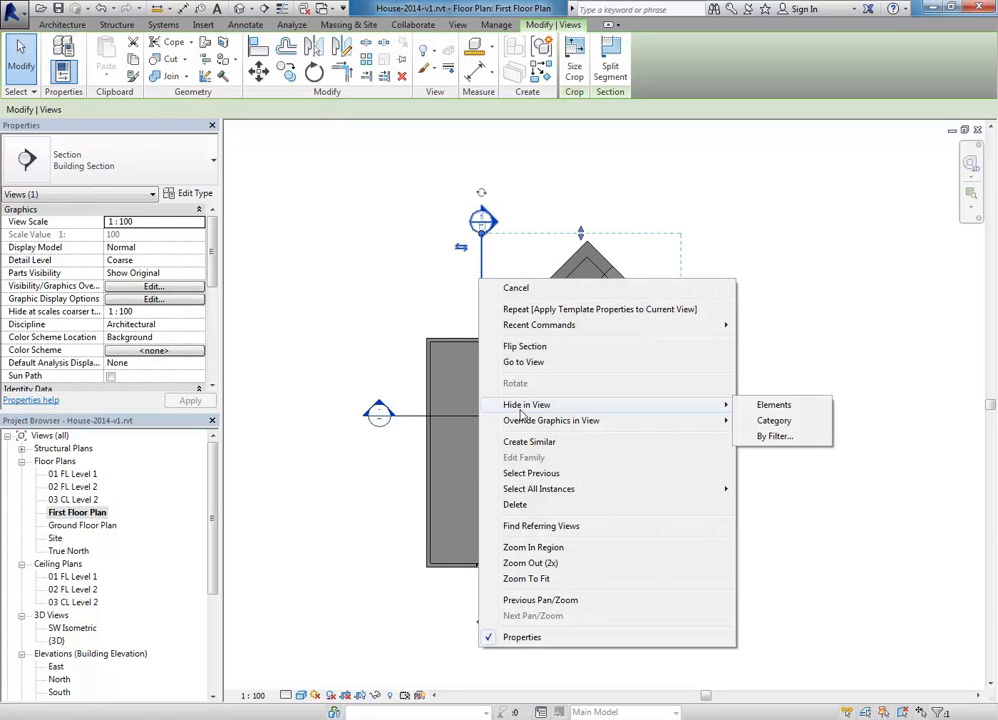
{"action": "left_click", "coordinate": [784, 411]}
{"action": "scroll", "coordinate": [657, 382], "scroll_direction": "up", "scroll_amount": 2}
{"action": "middle_click_drag", "start_coordinate": [658, 382], "coordinate": [713, 364]}
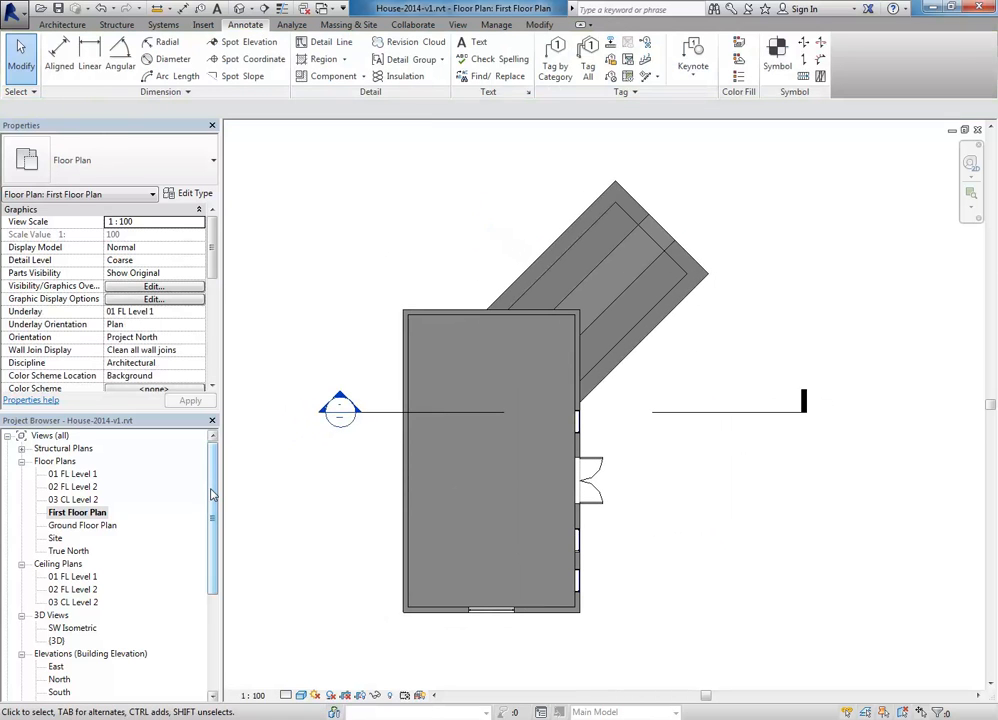
{"action": "scroll", "coordinate": [197, 497], "scroll_direction": "down", "scroll_amount": 5}
{"action": "scroll", "coordinate": [197, 497], "scroll_direction": "up", "scroll_amount": 5}
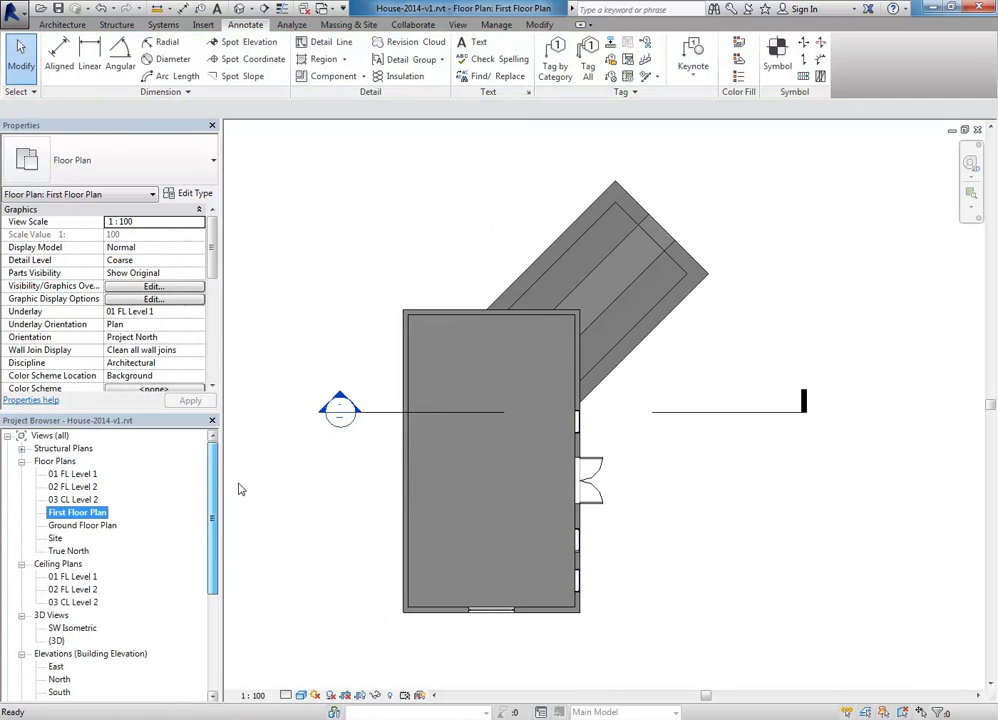
Step: Turn the view's crop region on and back off
{"action": "left_click", "coordinate": [362, 696]}
{"action": "scroll", "coordinate": [340, 524], "scroll_direction": "down", "scroll_amount": 4}
{"action": "left_click", "coordinate": [361, 697]}
Step: Place the First Floor Plan viewport on the A103 Cover Sheet beside the ground plan
{"action": "left_click_drag", "start_coordinate": [213, 518], "coordinate": [212, 608]}
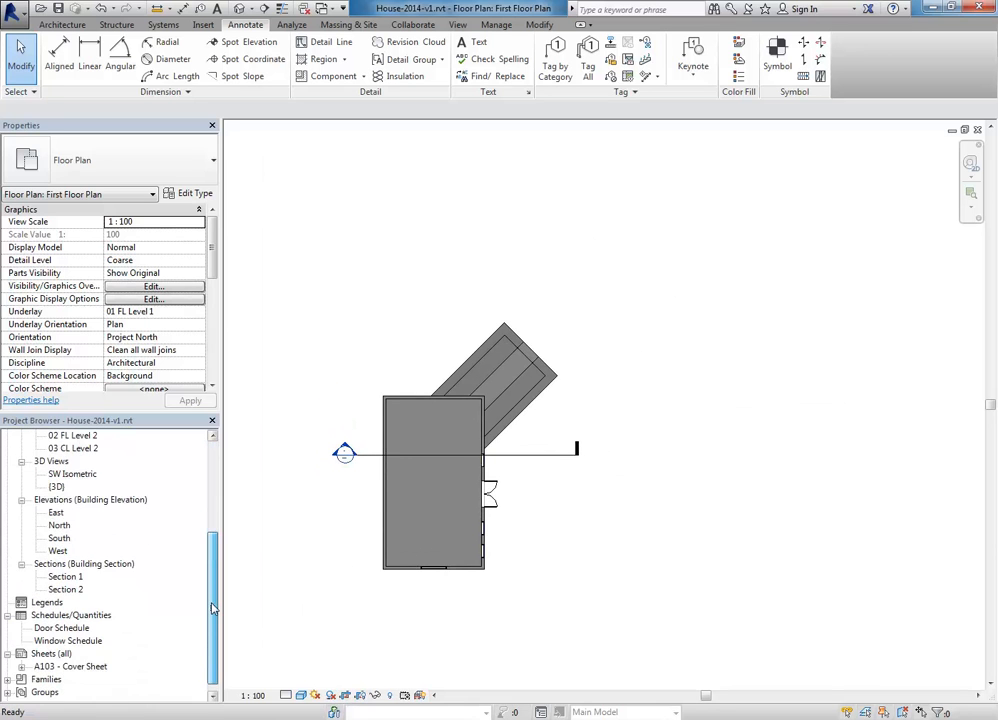
{"action": "double_click", "coordinate": [83, 668]}
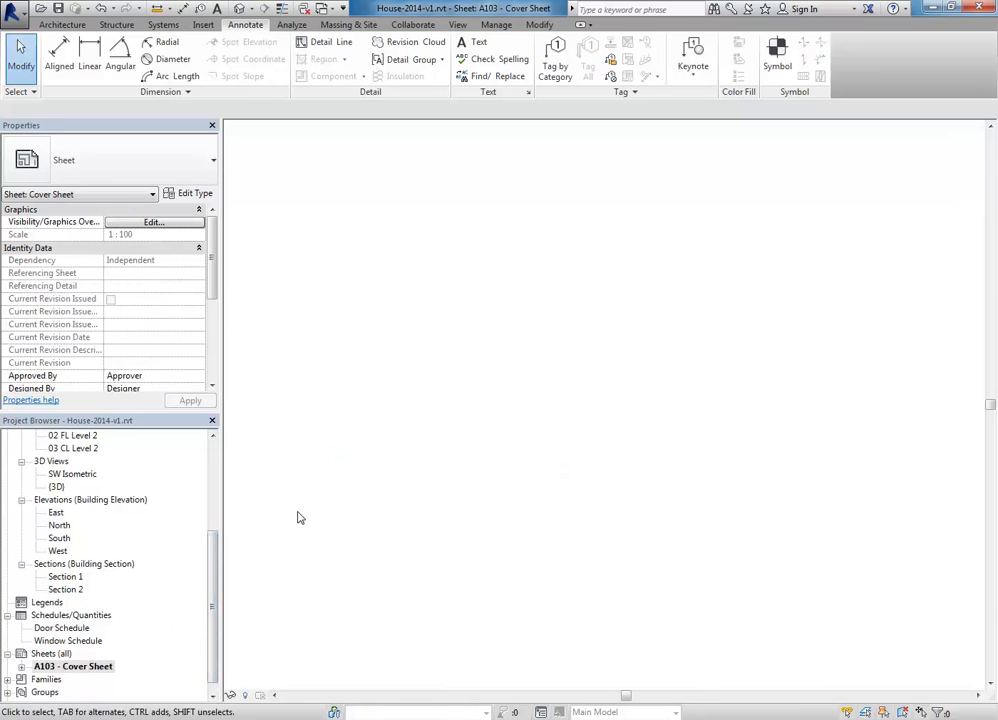
{"action": "left_click_drag", "start_coordinate": [211, 575], "coordinate": [210, 470]}
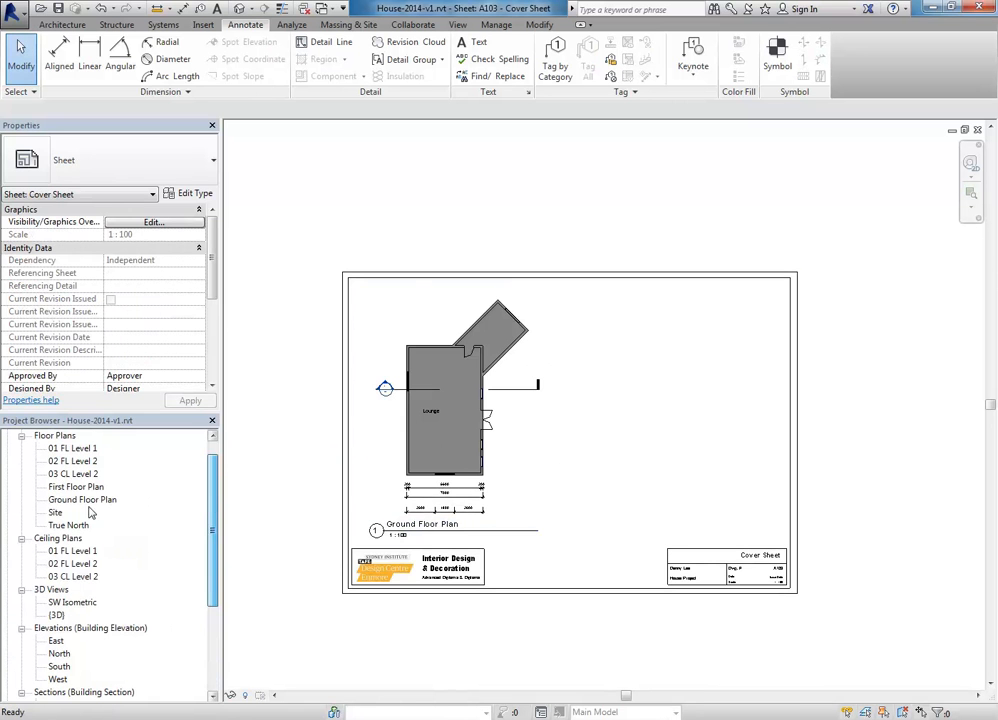
{"action": "left_click_drag", "start_coordinate": [76, 486], "coordinate": [645, 437]}
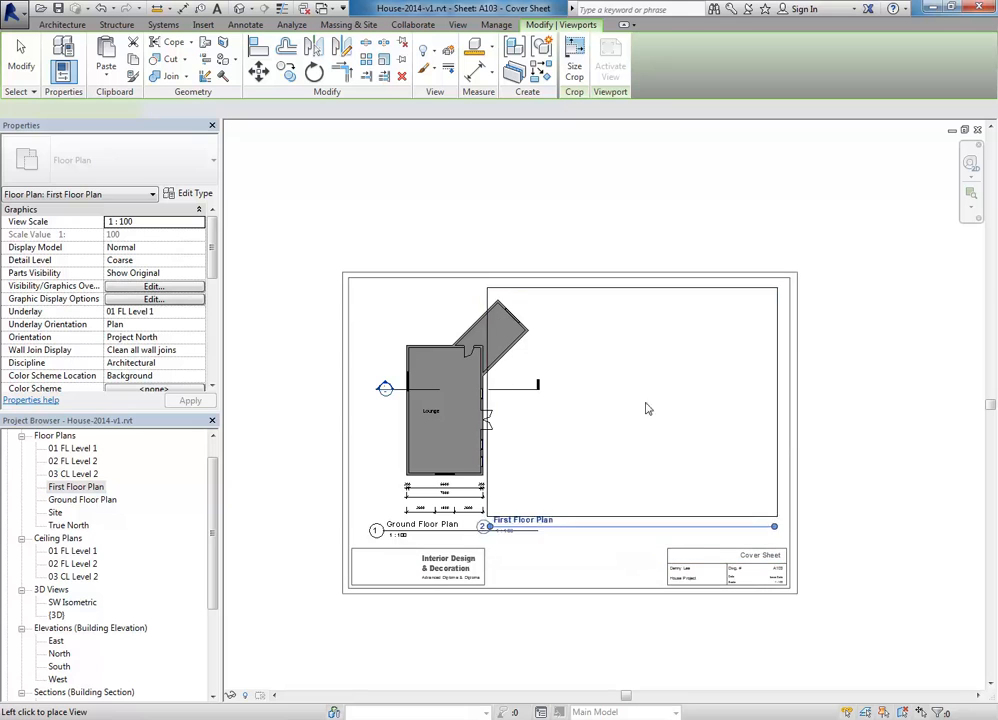
{"action": "left_click", "coordinate": [674, 385]}
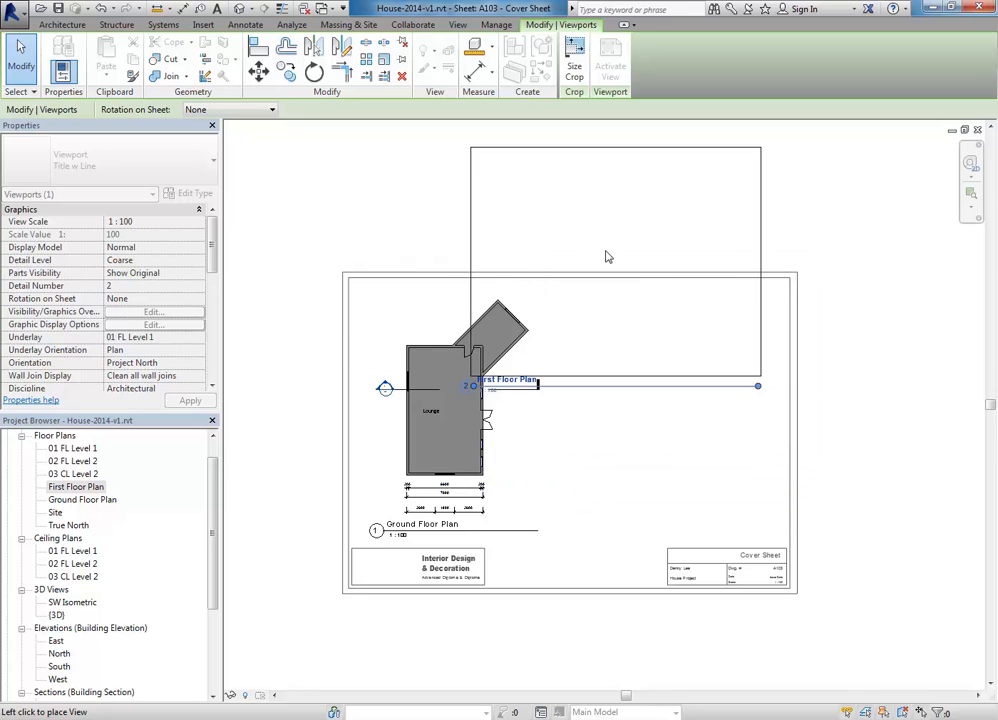
{"action": "middle_click_drag", "start_coordinate": [495, 221], "coordinate": [502, 259]}
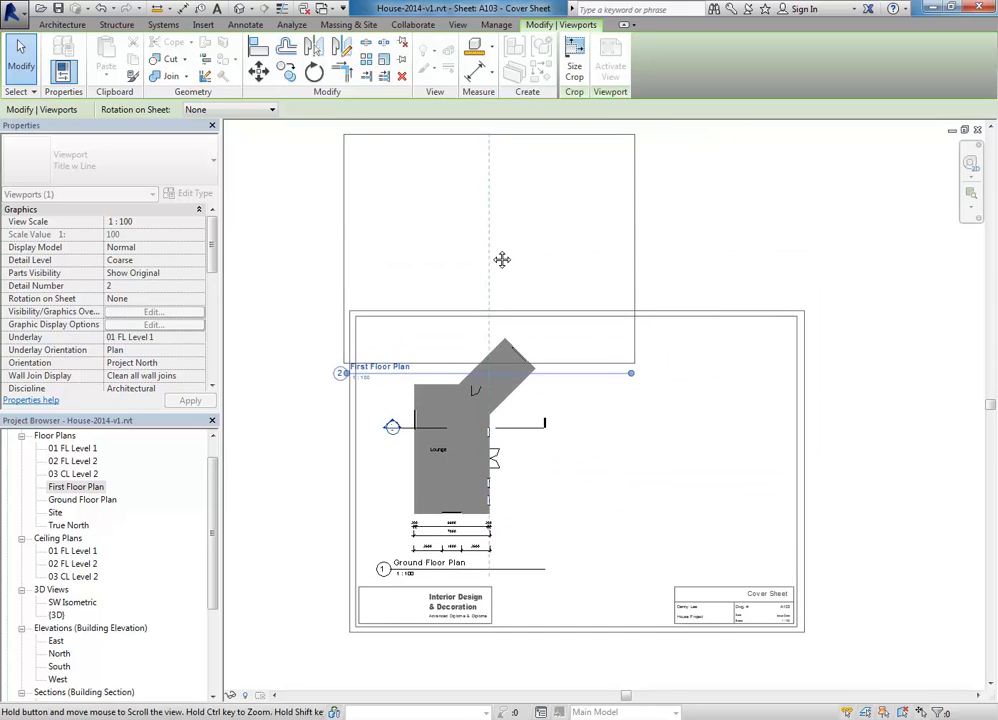
{"action": "left_click", "coordinate": [686, 427]}
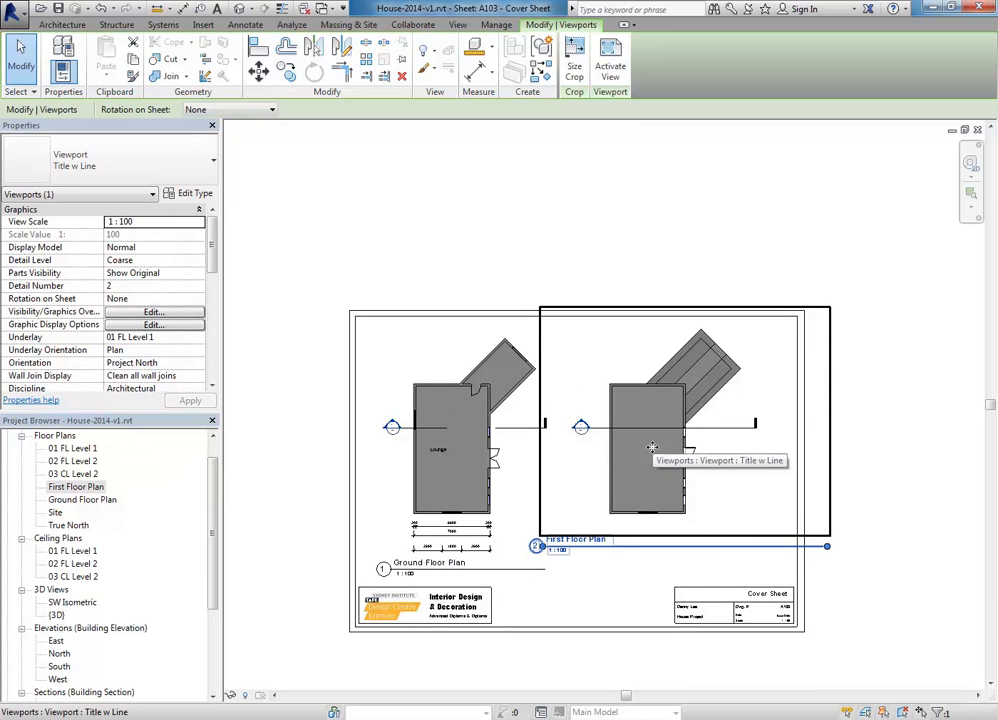
Step: Nudge the viewport right and align its title with the Ground Floor Plan title
{"action": "key", "text": "Right"}
{"action": "key", "text": "Right"}
{"action": "key", "text": "Right"}
{"action": "key", "text": "Right"}
{"action": "key", "text": "Right"}
{"action": "key", "text": "Right"}
{"action": "key", "text": "Right"}
{"action": "key", "text": "Right"}
{"action": "key", "text": "Right"}
{"action": "key", "text": "Right"}
{"action": "key", "text": "Right"}
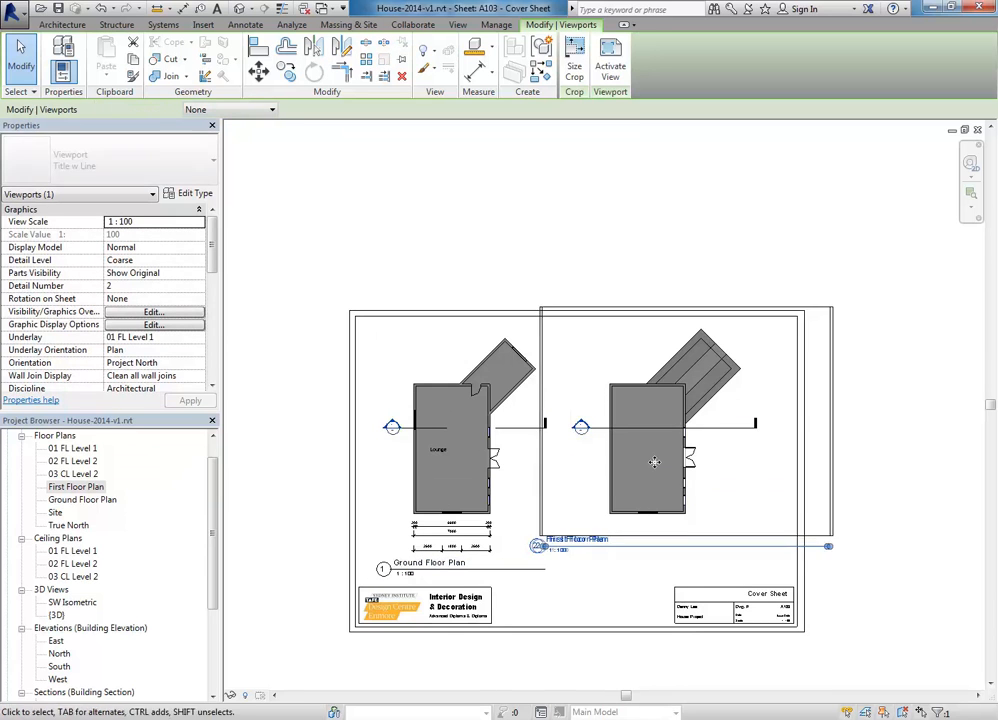
{"action": "key", "text": "Right"}
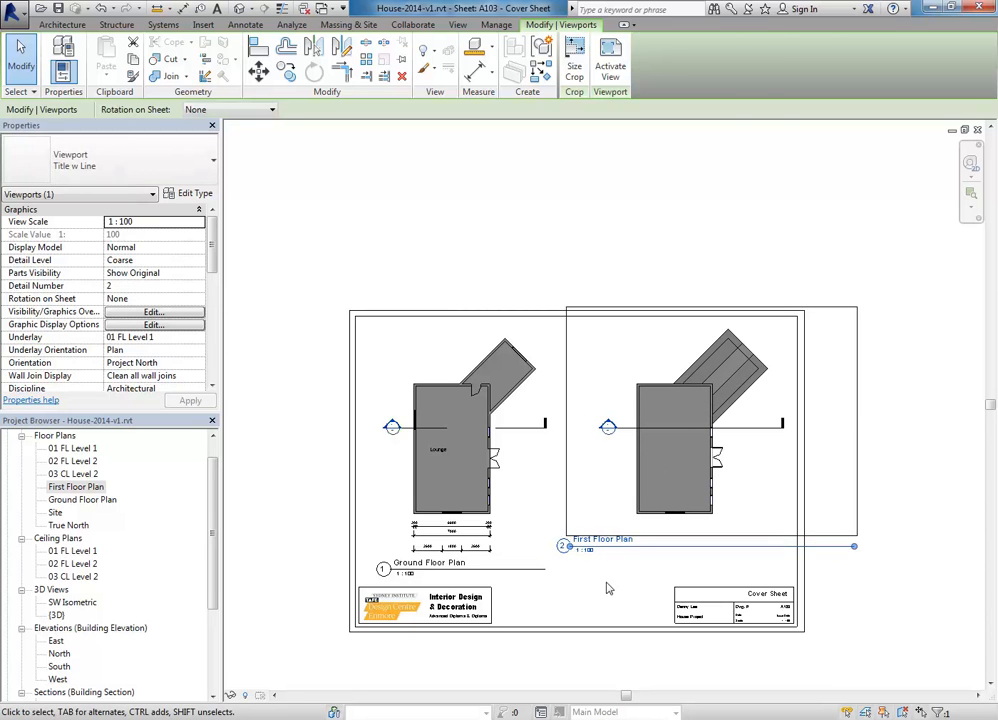
{"action": "left_click", "coordinate": [606, 586]}
{"action": "left_click", "coordinate": [664, 547]}
{"action": "key", "text": "Down"}
{"action": "key", "text": "Down"}
{"action": "key", "text": "Down"}
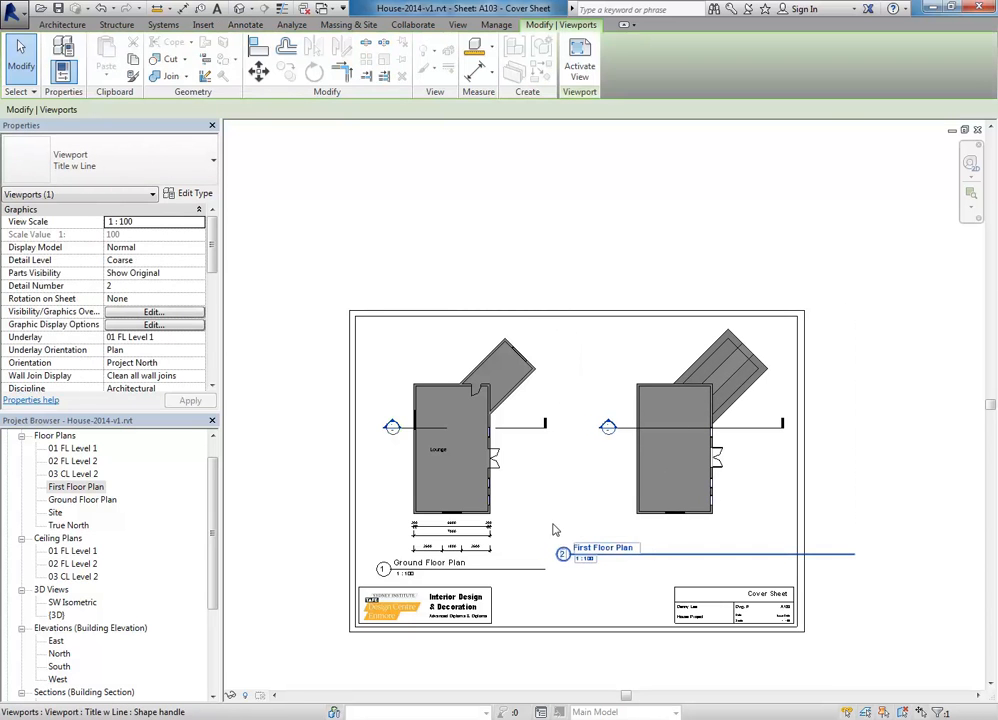
{"action": "scroll", "coordinate": [560, 535], "scroll_direction": "up", "scroll_amount": 2}
{"action": "left_click_drag", "start_coordinate": [635, 505], "coordinate": [632, 531]}
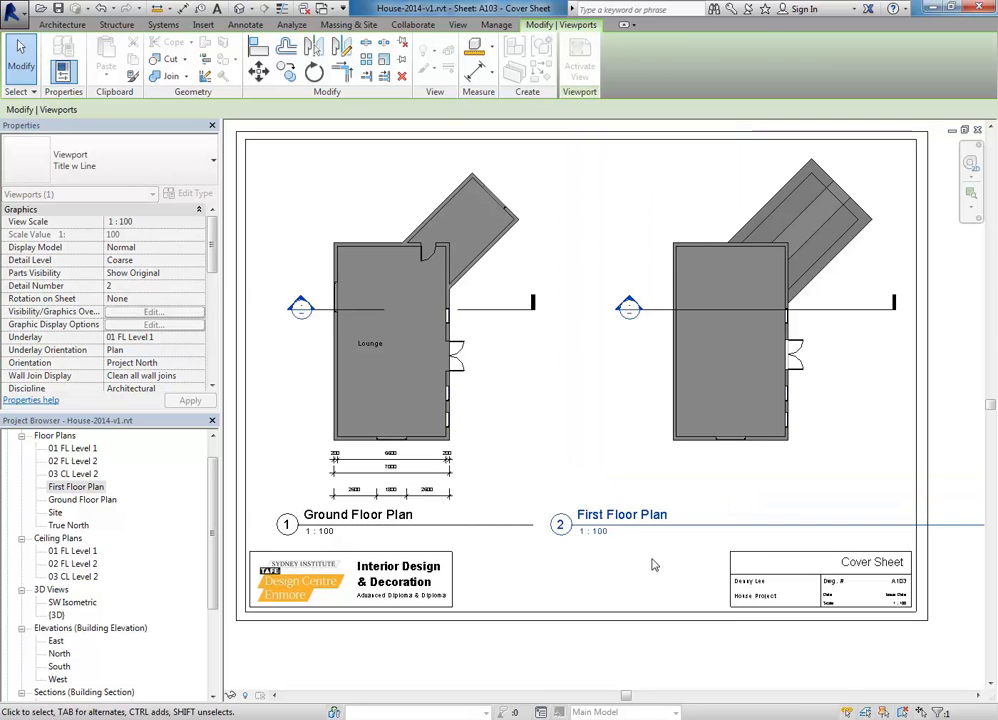
{"action": "left_click", "coordinate": [653, 558]}
{"action": "scroll", "coordinate": [700, 412], "scroll_direction": "down", "scroll_amount": 2}
{"action": "middle_click_drag", "start_coordinate": [704, 406], "coordinate": [640, 428]}
Step: Shorten the First Floor Plan title line by dragging its end grip left
{"action": "left_click", "coordinate": [640, 427]}
{"action": "left_click_drag", "start_coordinate": [865, 519], "coordinate": [778, 520]}
{"action": "left_click", "coordinate": [862, 522]}
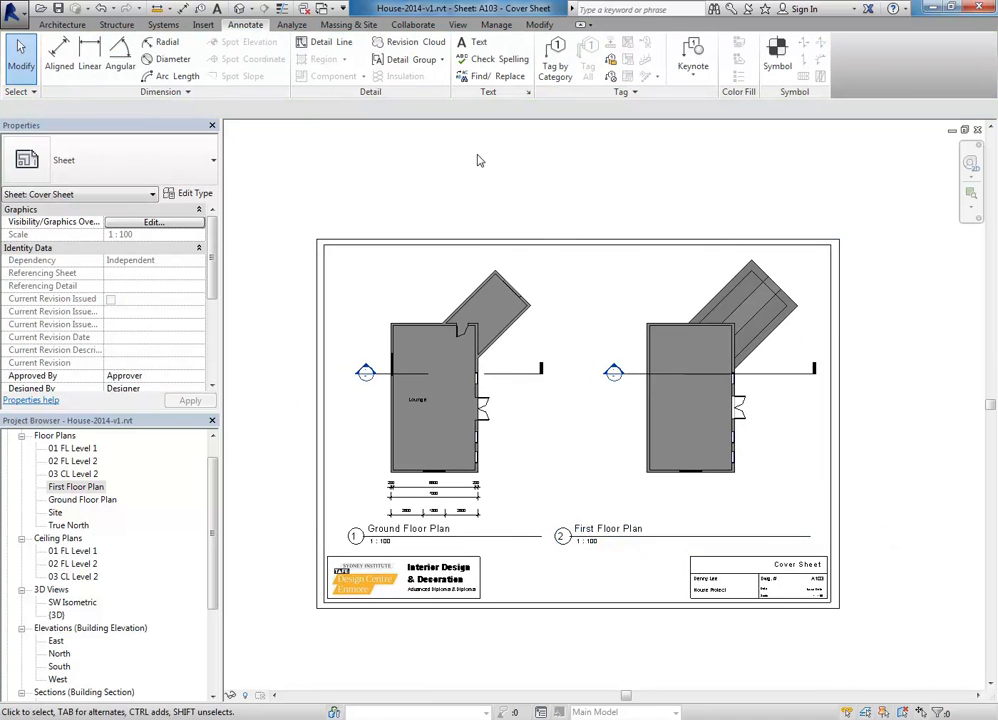
{"action": "scroll", "coordinate": [461, 174], "scroll_direction": "down", "scroll_amount": 3}
{"action": "scroll", "coordinate": [450, 170], "scroll_direction": "up", "scroll_amount": 1}
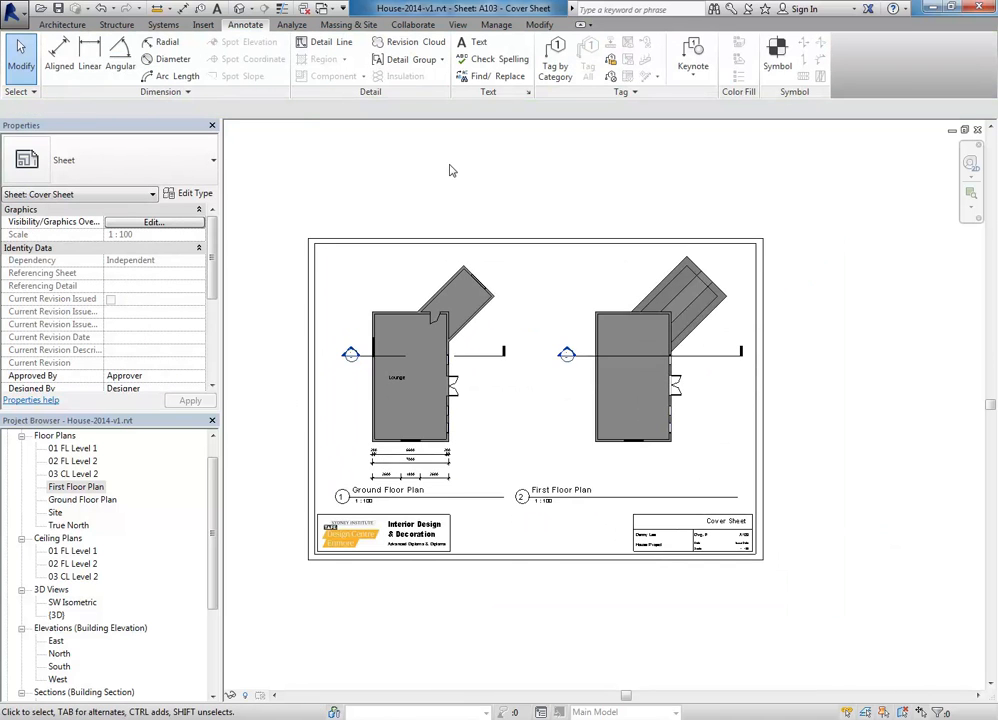
{"action": "scroll", "coordinate": [450, 170], "scroll_direction": "up", "scroll_amount": 1}
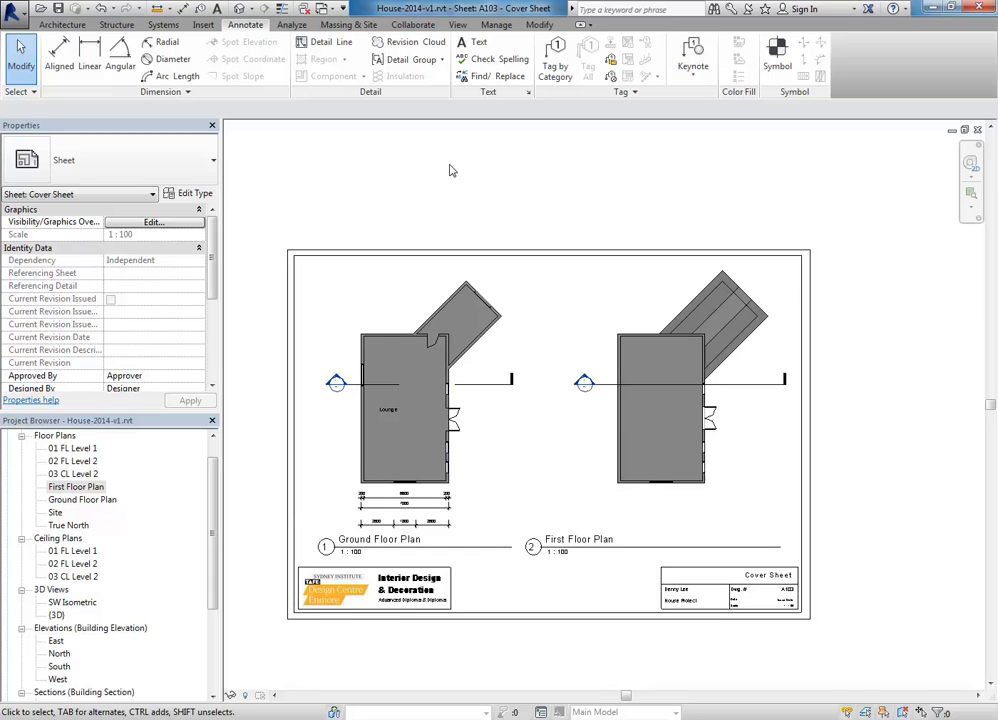
{"action": "middle_click_drag", "start_coordinate": [450, 171], "coordinate": [479, 163]}
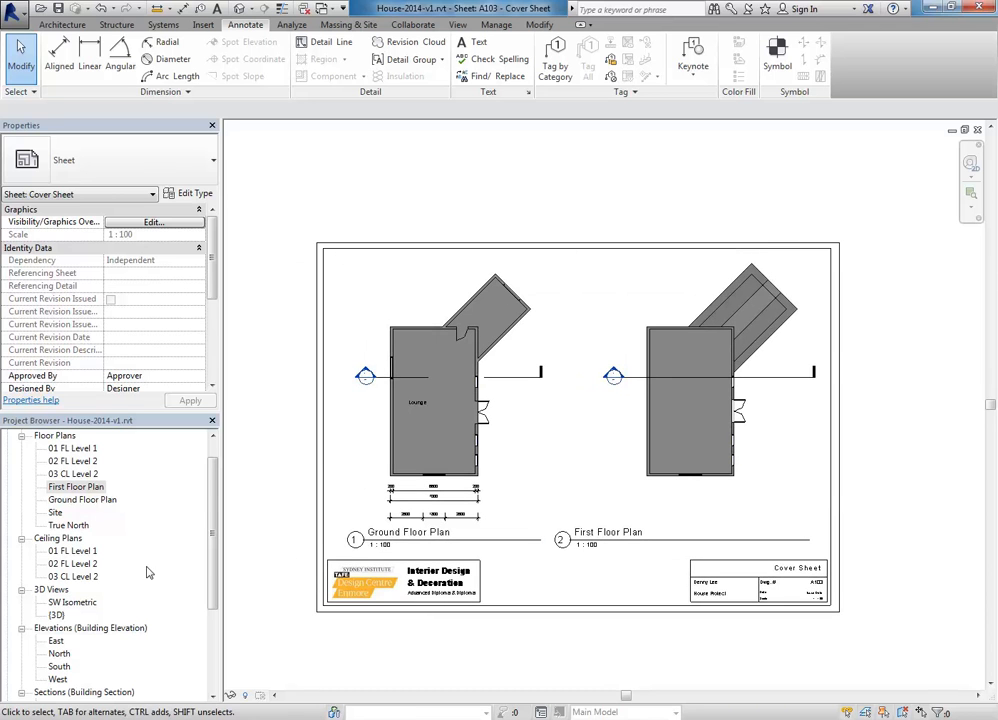
{"action": "left_click_drag", "start_coordinate": [213, 563], "coordinate": [213, 617]}
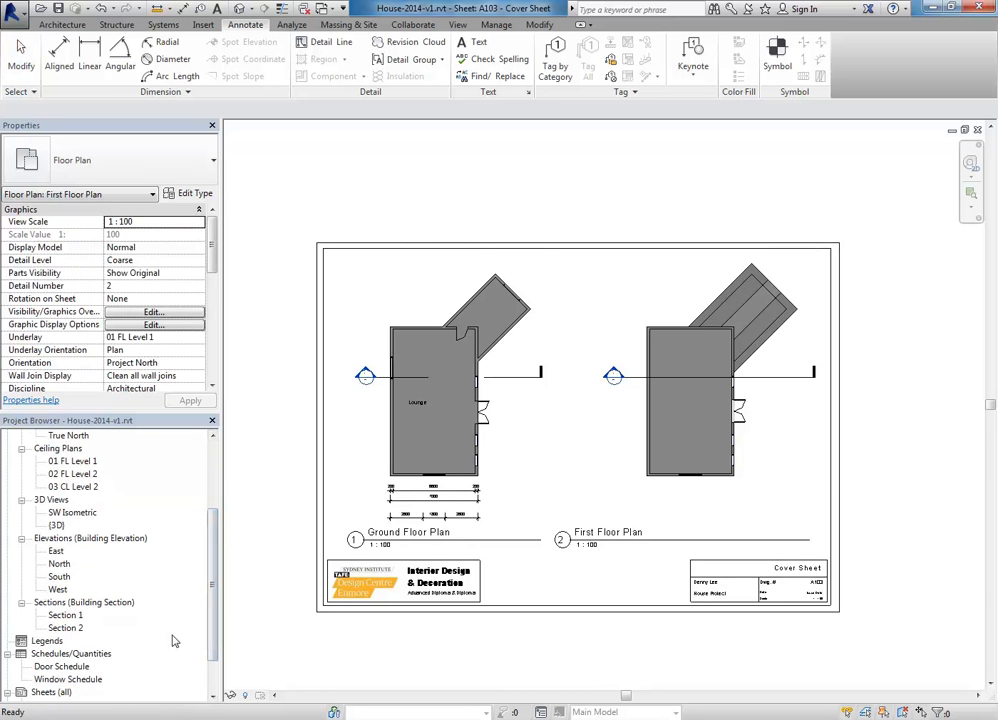
{"action": "scroll", "coordinate": [77, 668], "scroll_direction": "down", "scroll_amount": 2}
Step: Create sheet A104 using the A3 metric (DCE 2012) : Landscape title block
{"action": "right_click", "coordinate": [67, 628]}
{"action": "right_click", "coordinate": [62, 642]}
{"action": "left_click", "coordinate": [80, 649]}
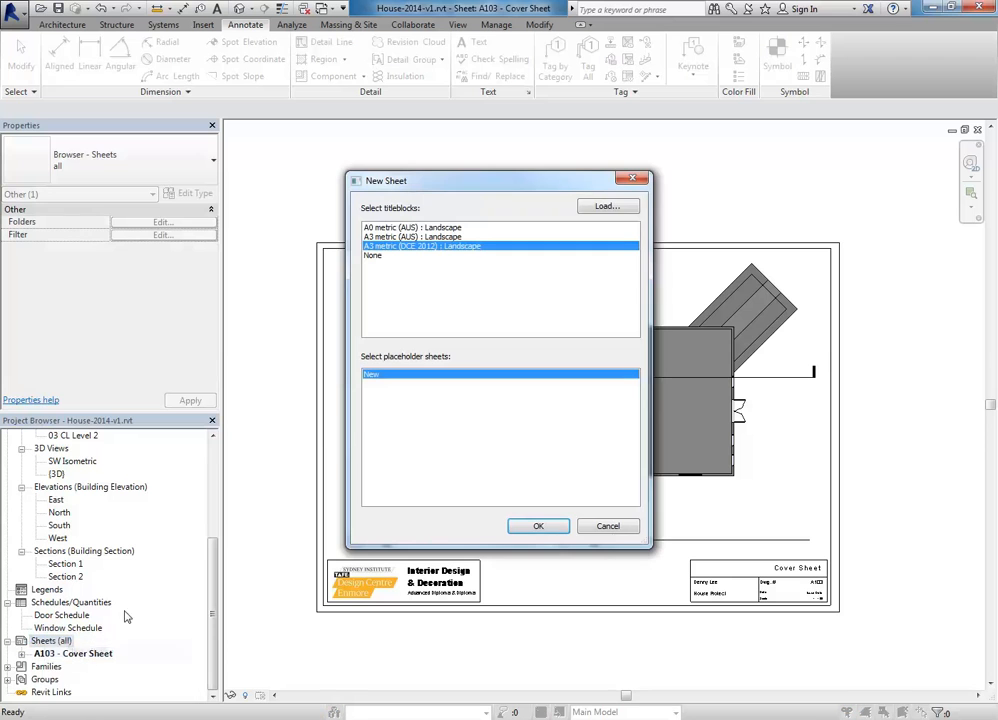
{"action": "left_click", "coordinate": [538, 526]}
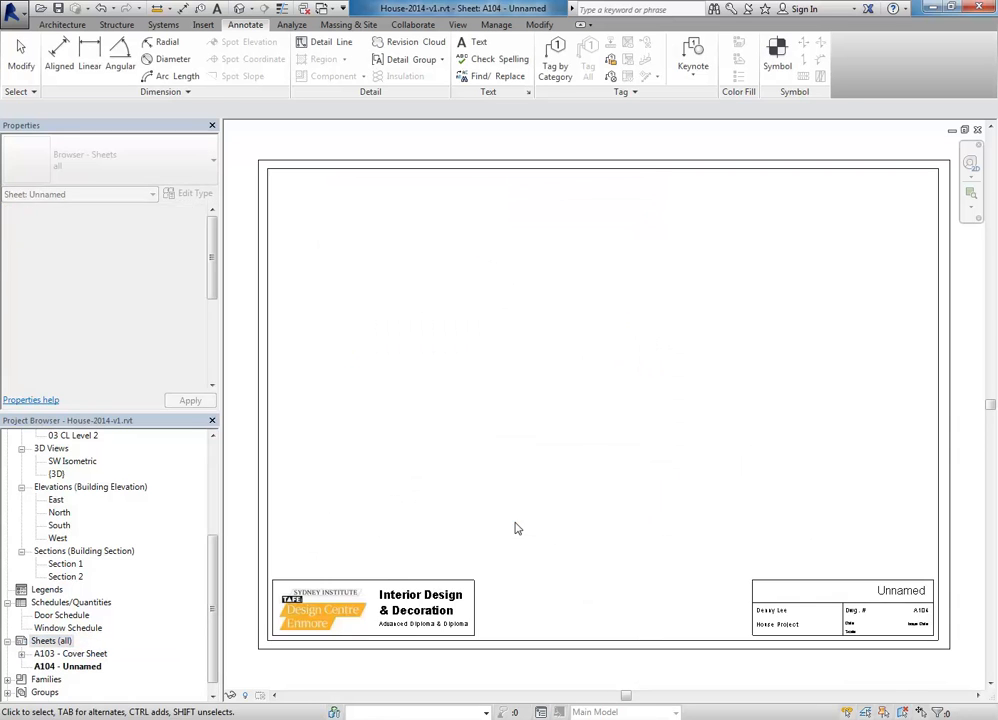
{"action": "scroll", "coordinate": [684, 593], "scroll_direction": "up", "scroll_amount": 3}
{"action": "scroll", "coordinate": [563, 470], "scroll_direction": "up", "scroll_amount": 2}
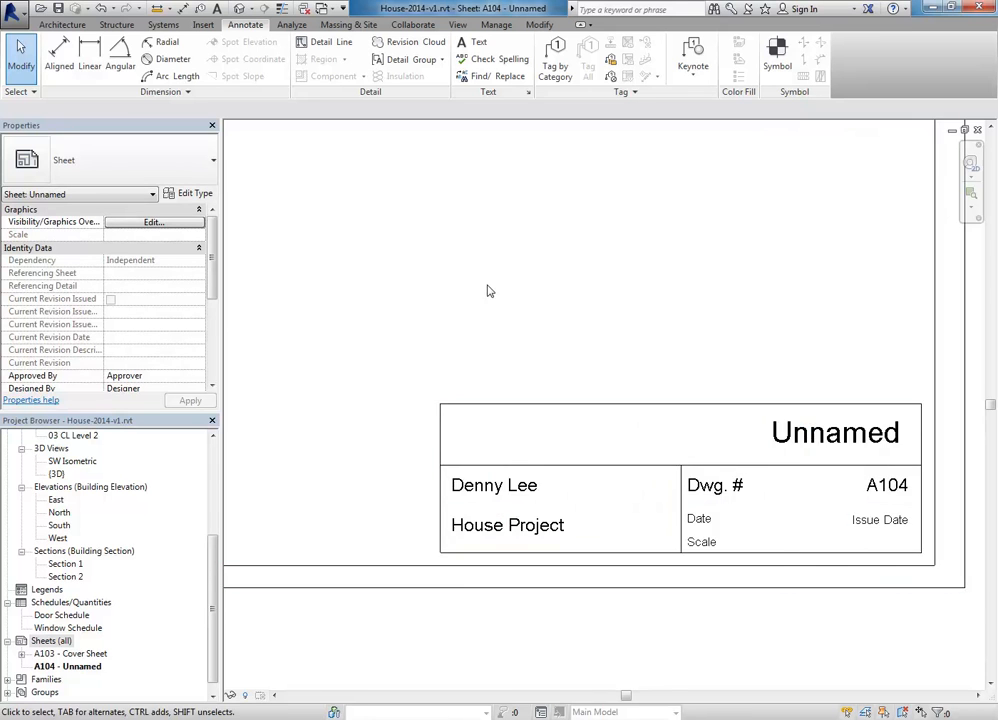
{"action": "middle_click_drag", "start_coordinate": [368, 263], "coordinate": [636, 368]}
{"action": "scroll", "coordinate": [630, 368], "scroll_direction": "down", "scroll_amount": 2}
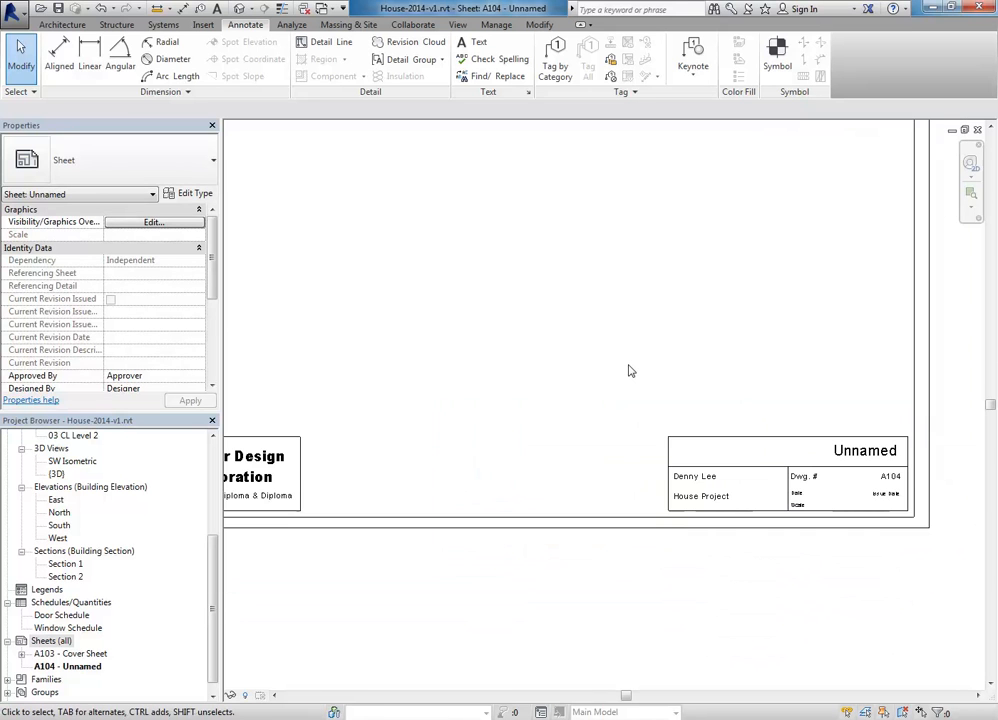
{"action": "scroll", "coordinate": [630, 371], "scroll_direction": "down", "scroll_amount": 3}
{"action": "scroll", "coordinate": [606, 430], "scroll_direction": "down", "scroll_amount": 2}
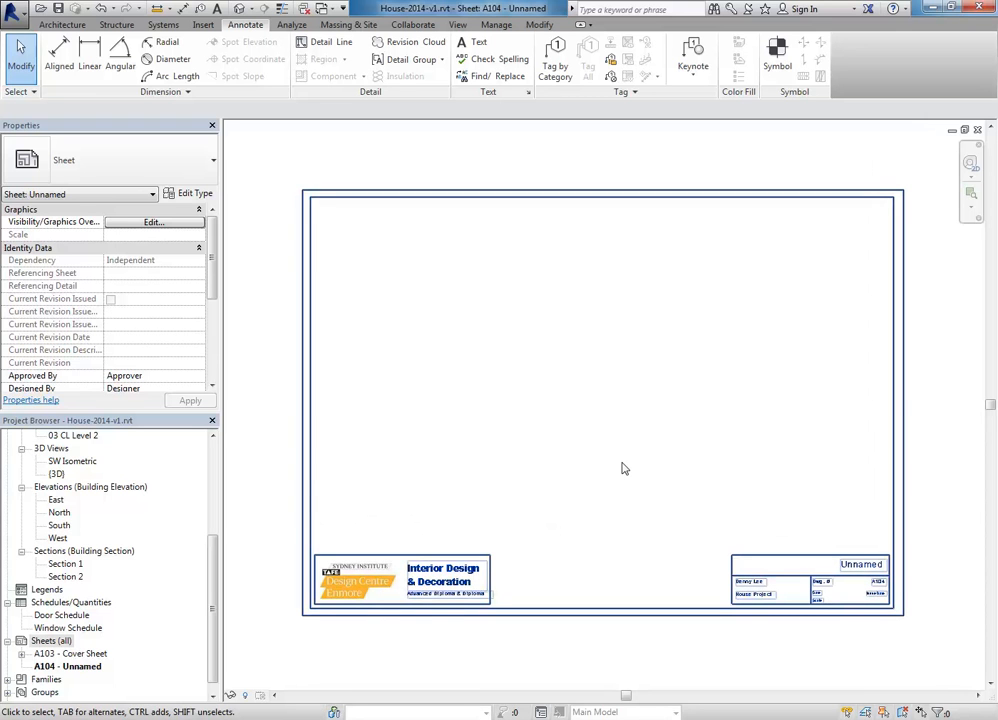
Step: Select the title block on the new A104 sheet
{"action": "left_click", "coordinate": [384, 612]}
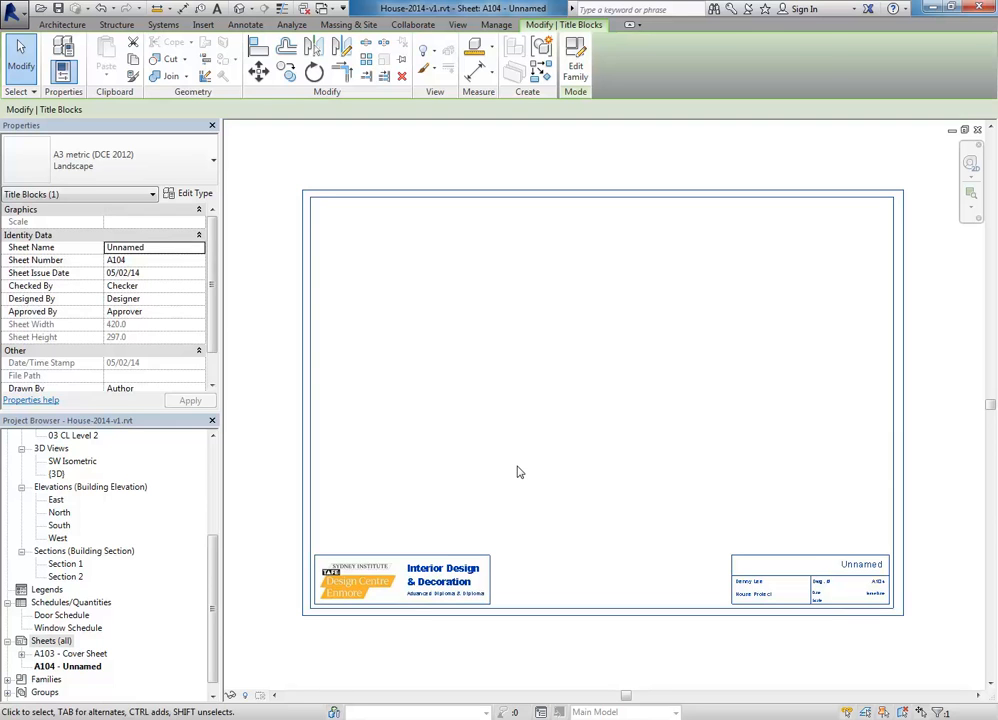
{"action": "key", "text": "Escape"}
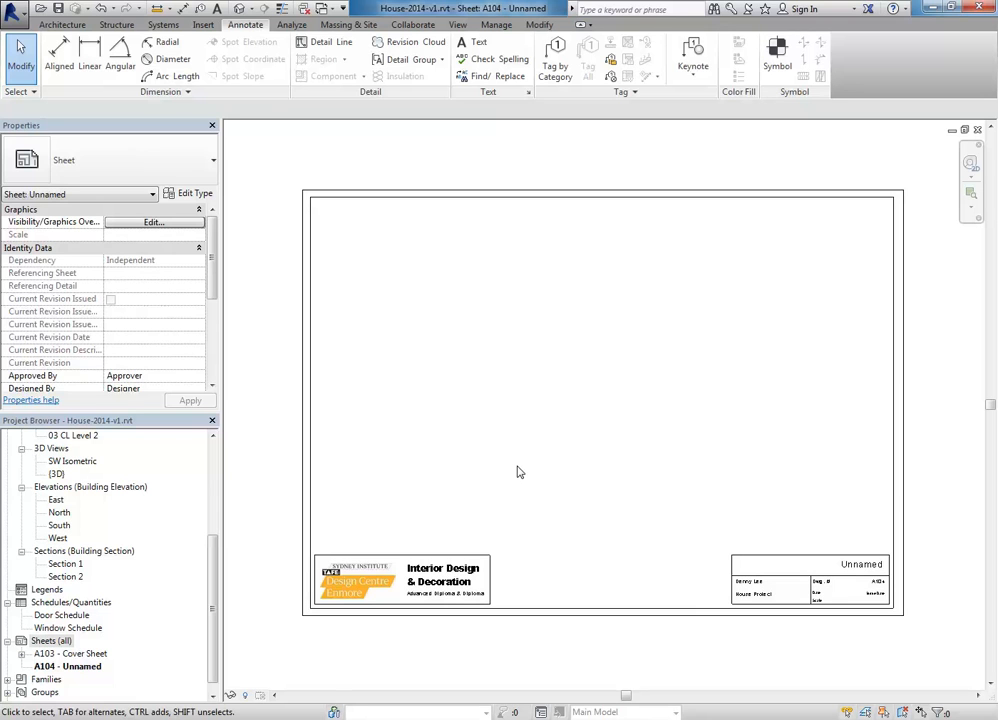
{"action": "left_click", "coordinate": [494, 587]}
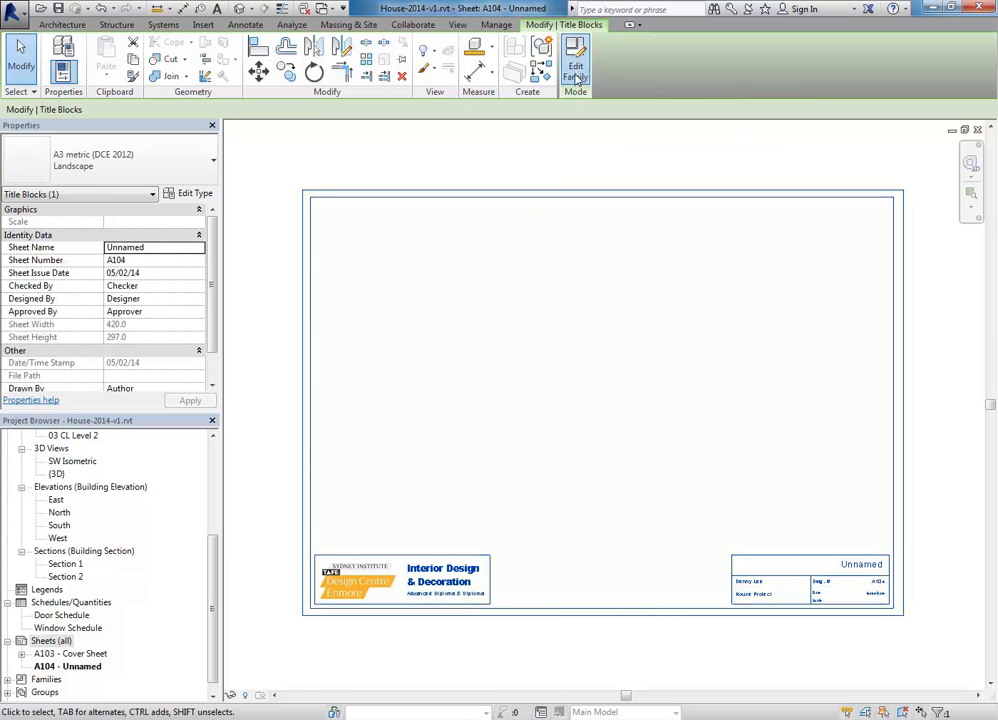
Step: Open the A3 metric (DCE 2012) title block family and select its top border line
{"action": "left_click", "coordinate": [576, 72]}
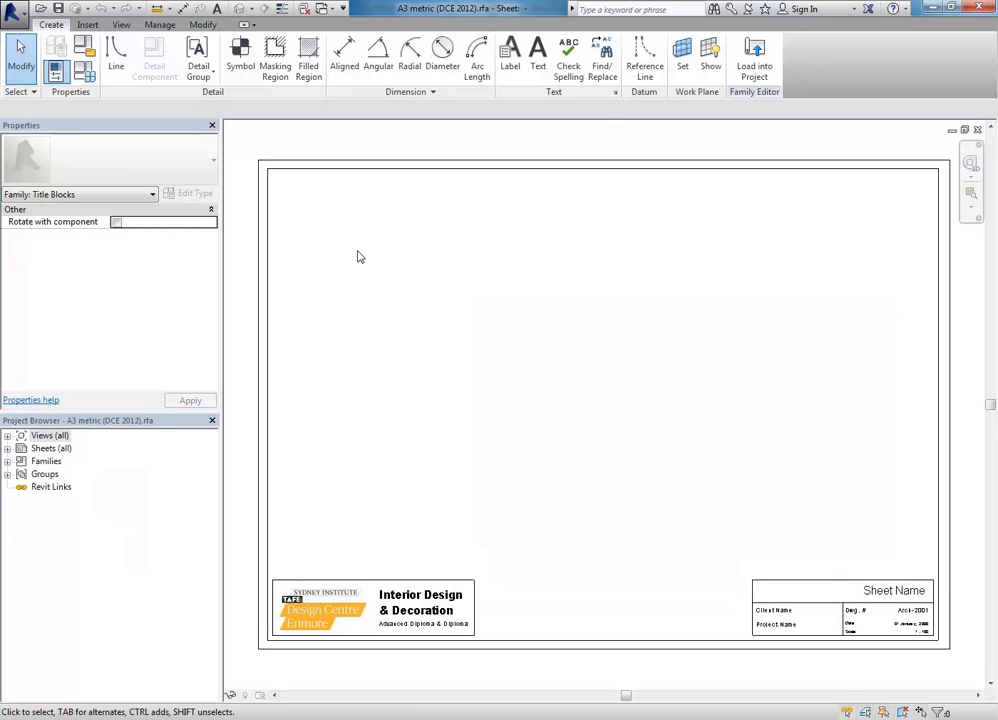
{"action": "left_click", "coordinate": [368, 174]}
{"action": "right_click", "coordinate": [370, 174]}
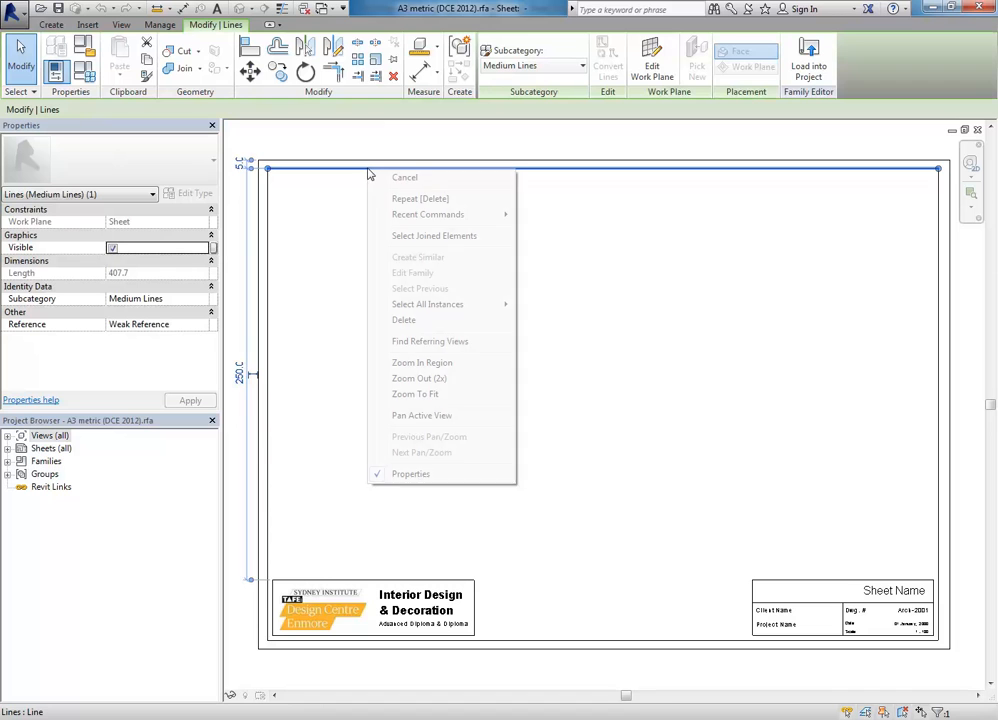
{"action": "key", "text": "Escape"}
Step: Move the vertical divider line right, undo that move, and select the TAFE logo
{"action": "left_click", "coordinate": [473, 625]}
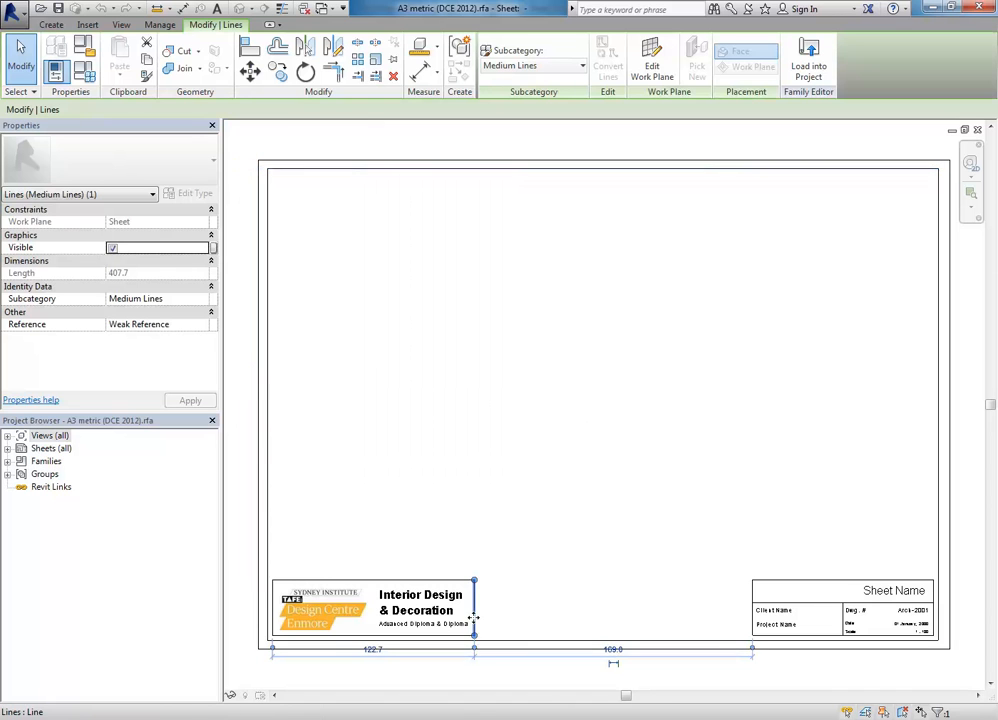
{"action": "left_click_drag", "start_coordinate": [473, 625], "coordinate": [519, 606]}
{"action": "left_click", "coordinate": [641, 503]}
{"action": "key", "text": "ctrl+z"}
{"action": "left_click", "coordinate": [296, 615]}
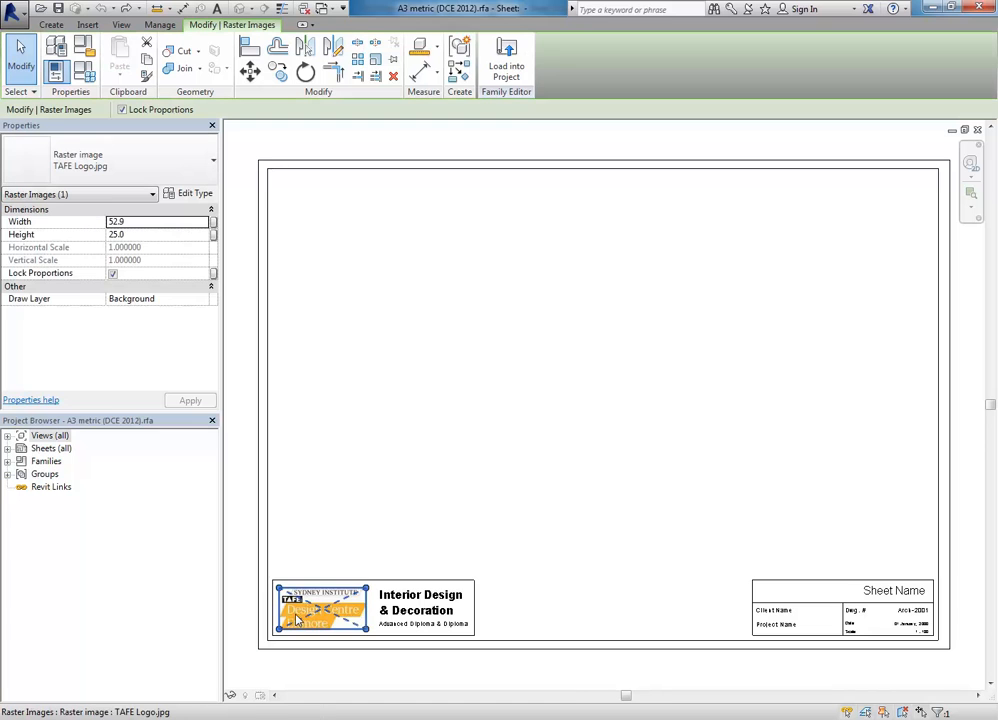
{"action": "left_click", "coordinate": [324, 477]}
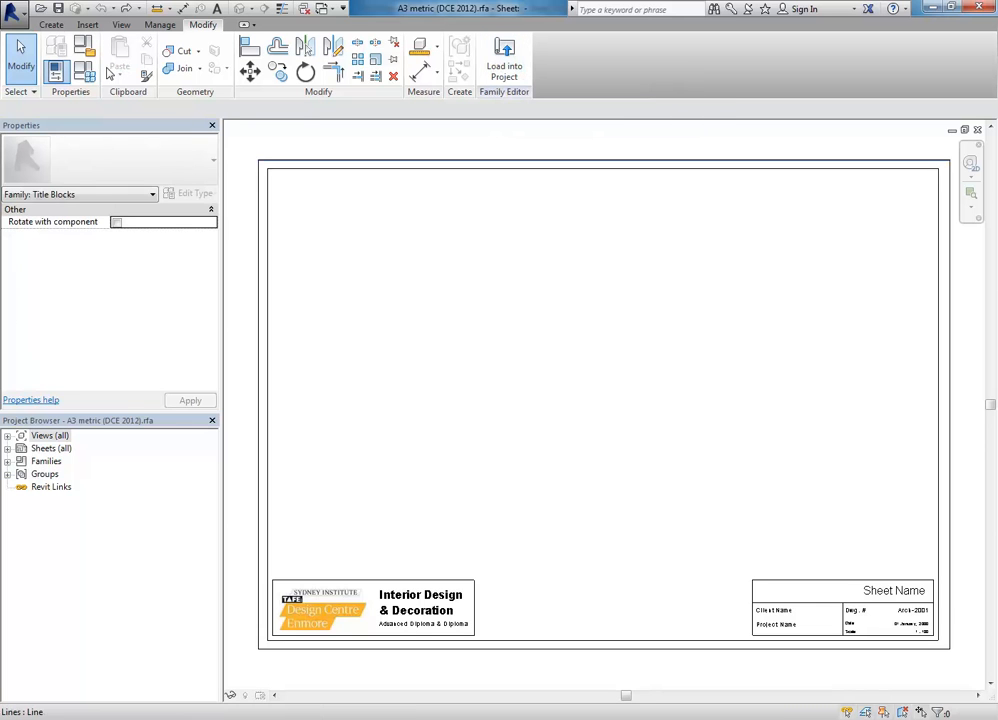
Step: Load the title block family into the House-2014 project, returning to sheet A104
{"action": "left_click", "coordinate": [18, 10]}
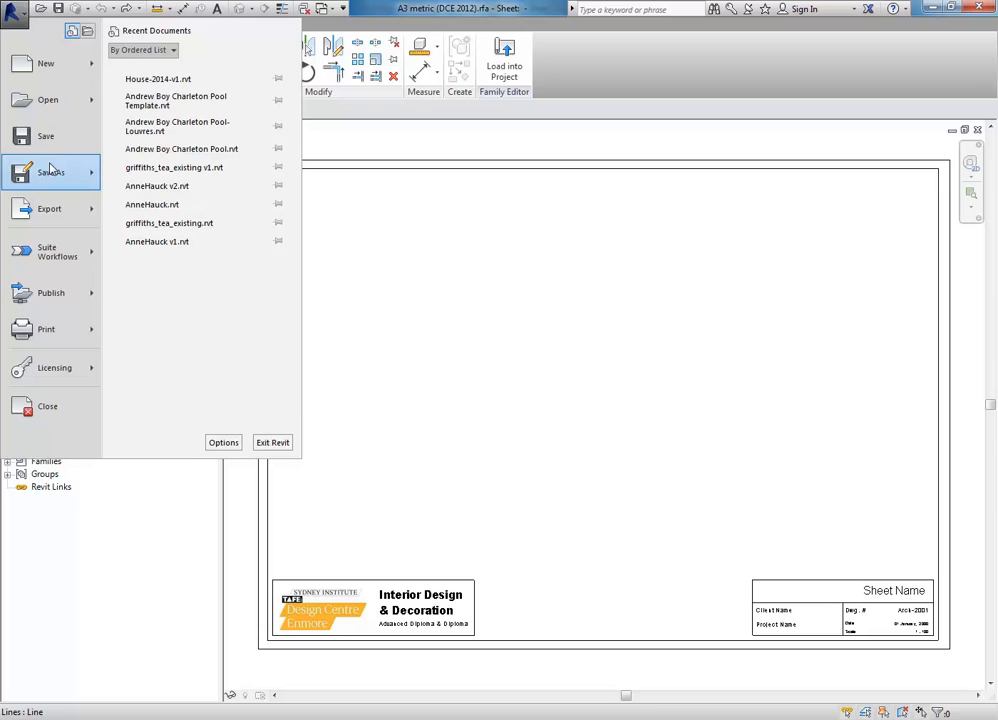
{"action": "mouse_move", "coordinate": [50, 168]}
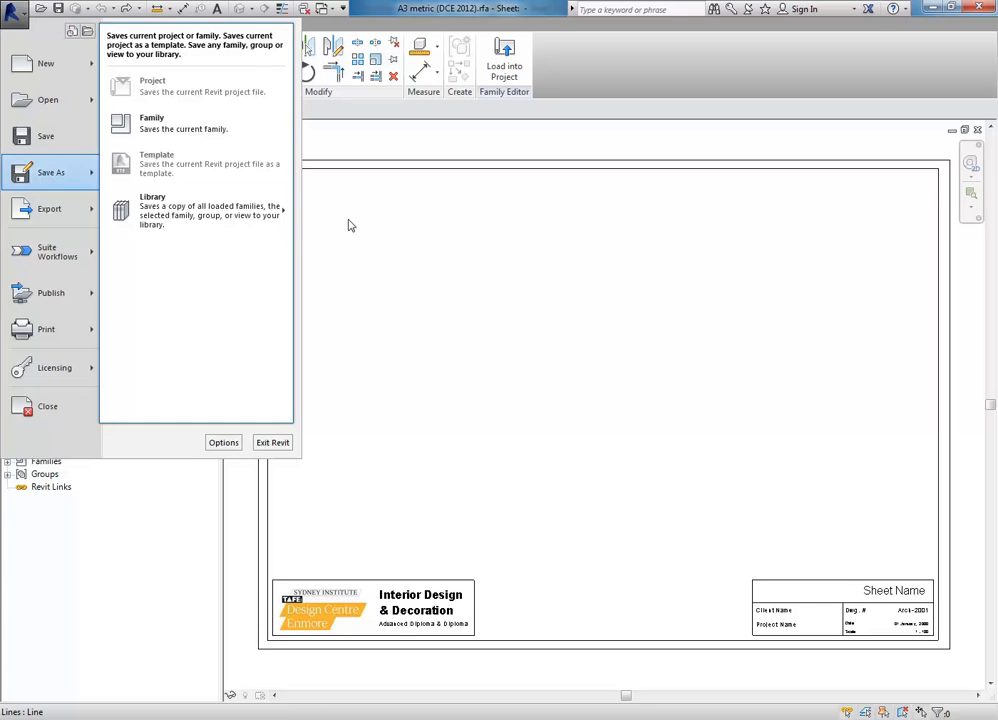
{"action": "left_click", "coordinate": [479, 296]}
{"action": "left_click", "coordinate": [513, 56]}
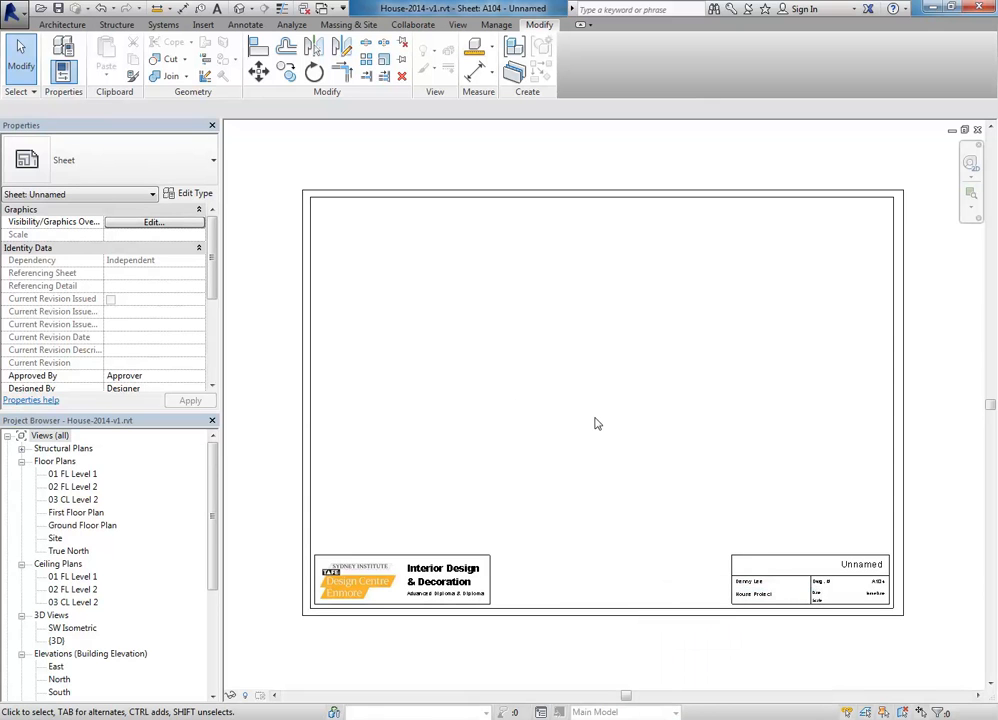
{"action": "mouse_move", "coordinate": [732, 719]}
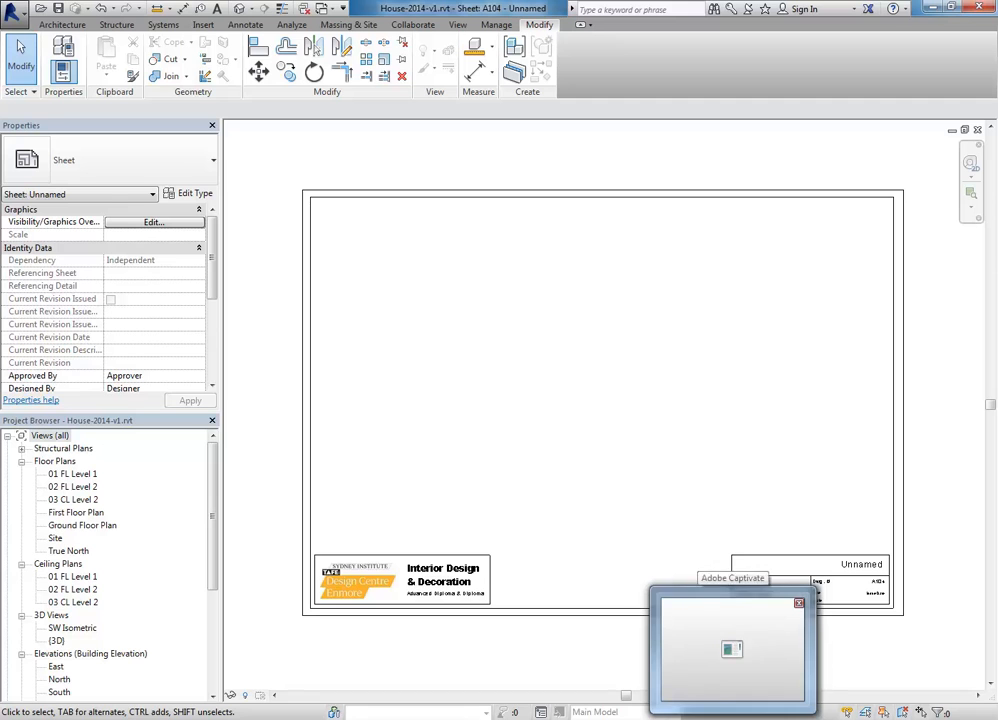